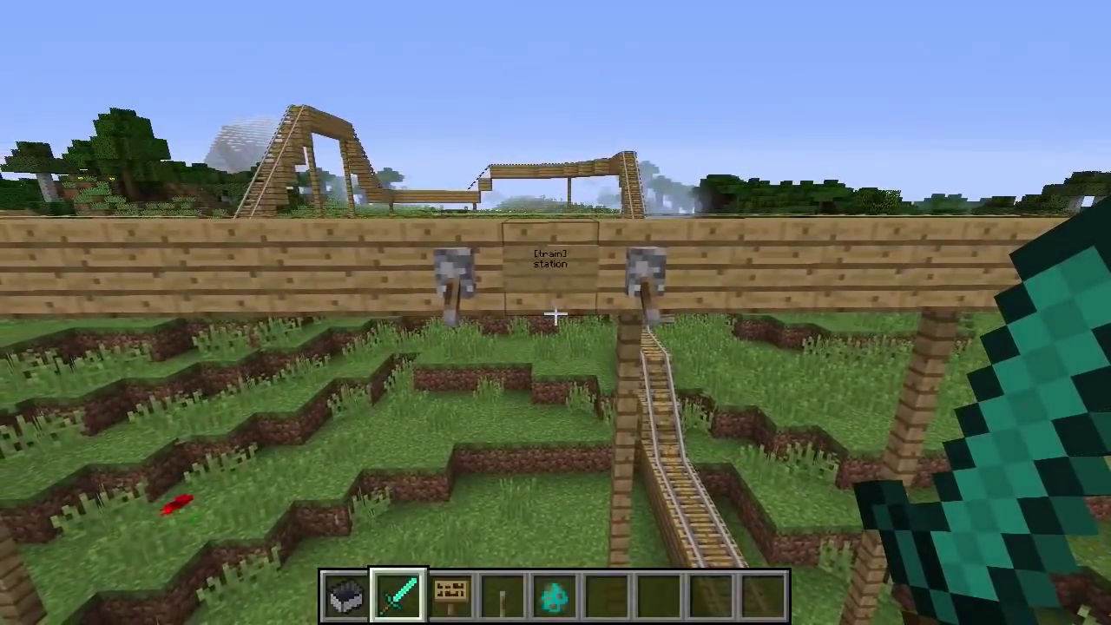
- Run /train attachments to get the Attachment Editor map into the hotbar
key("t")
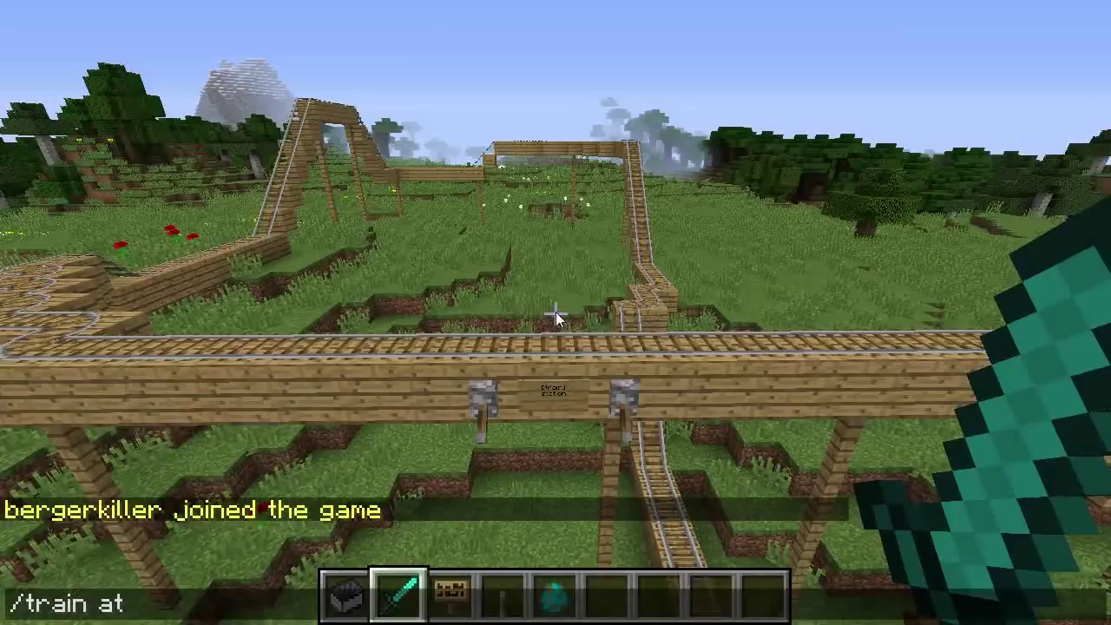
type("/train attachments")
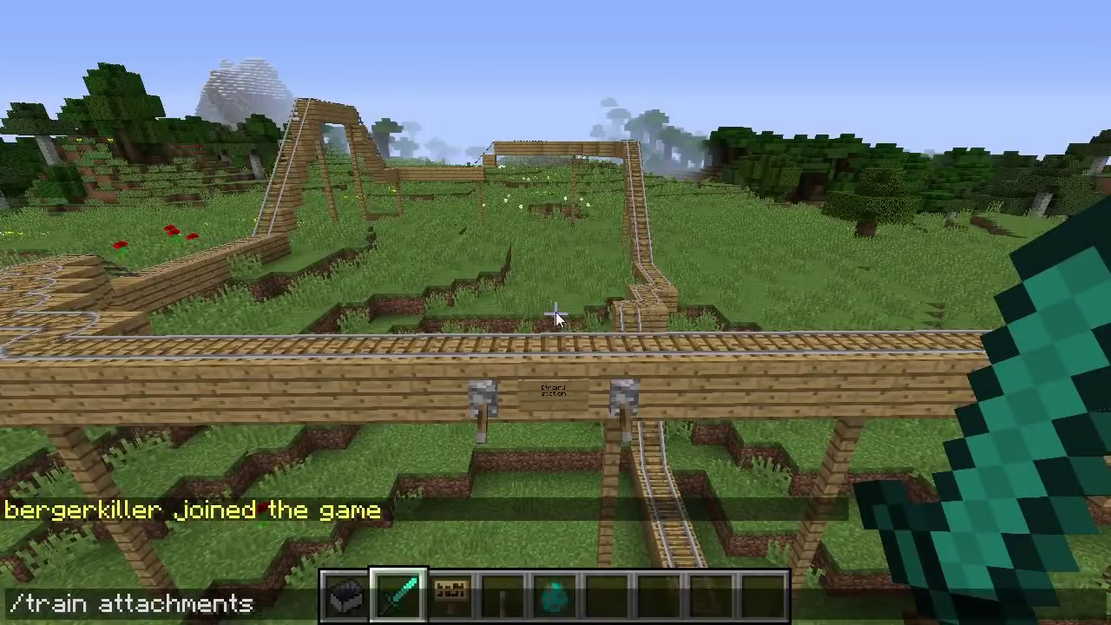
key("Return")
key("6")
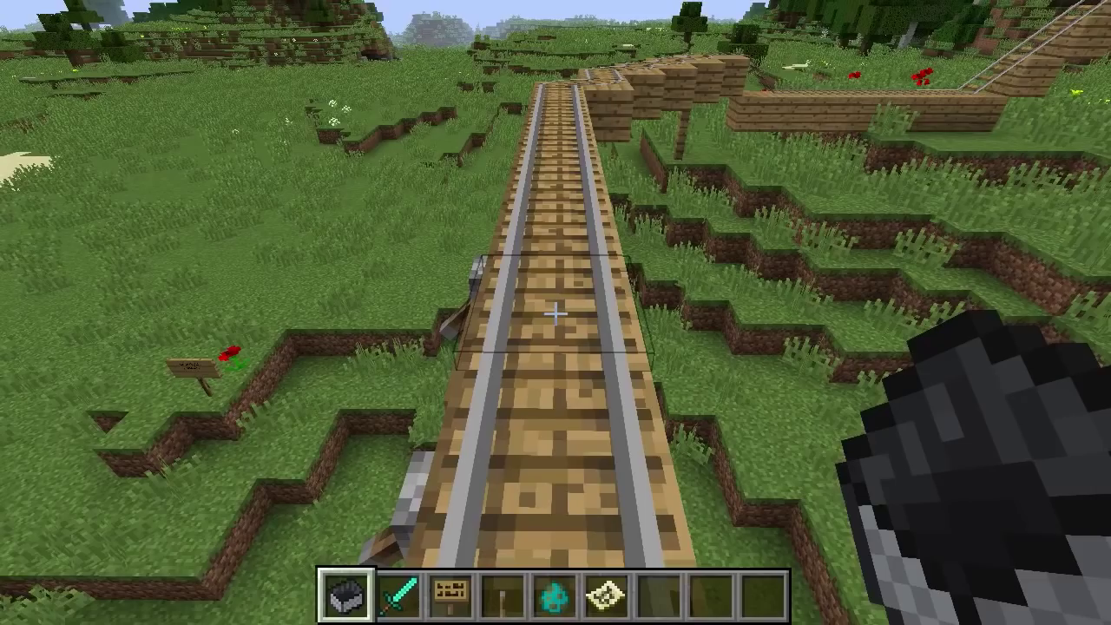
- Place a minecart on the rail and climb into it
right_click(555, 312)
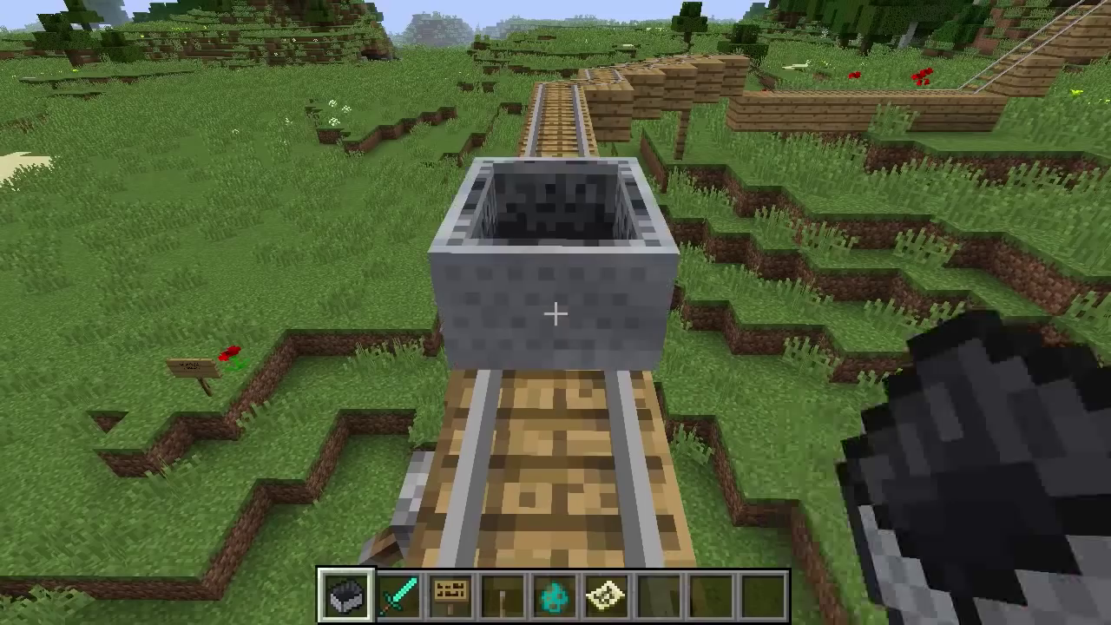
scroll(556, 312, "down", 5)
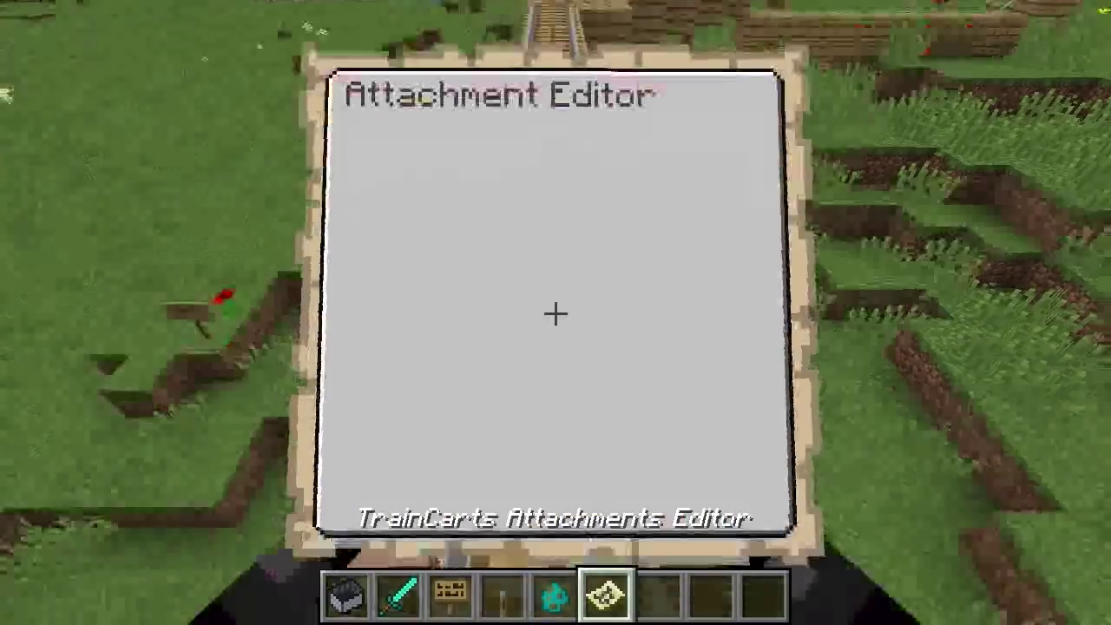
right_click(555, 313)
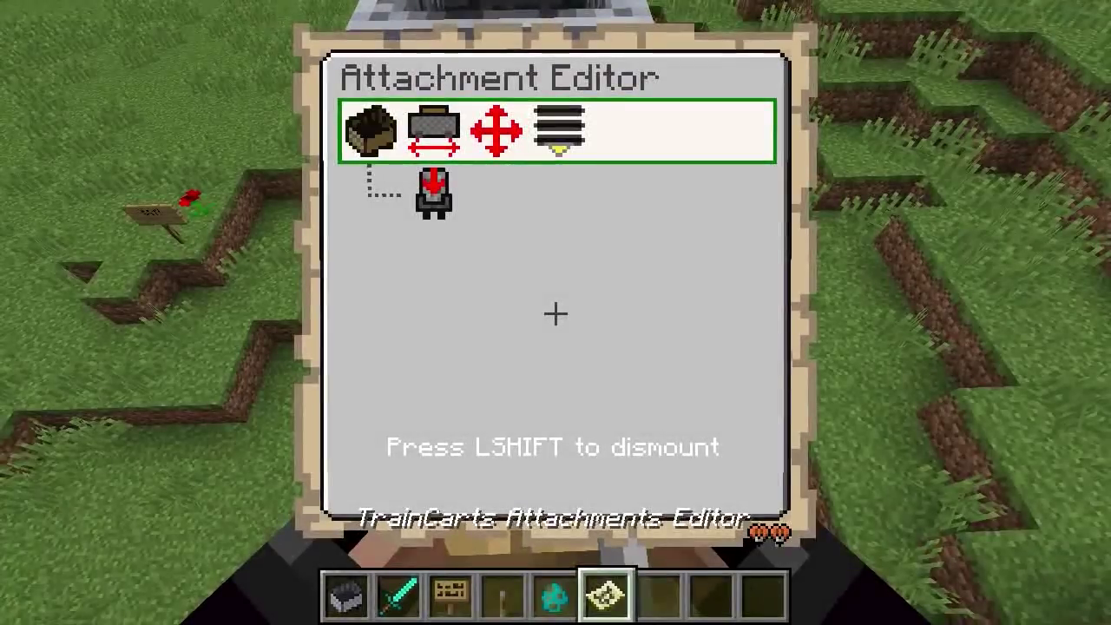
- Mount the station minecart, run /train edit to edit it as train1, and hold the editor map
key("1")
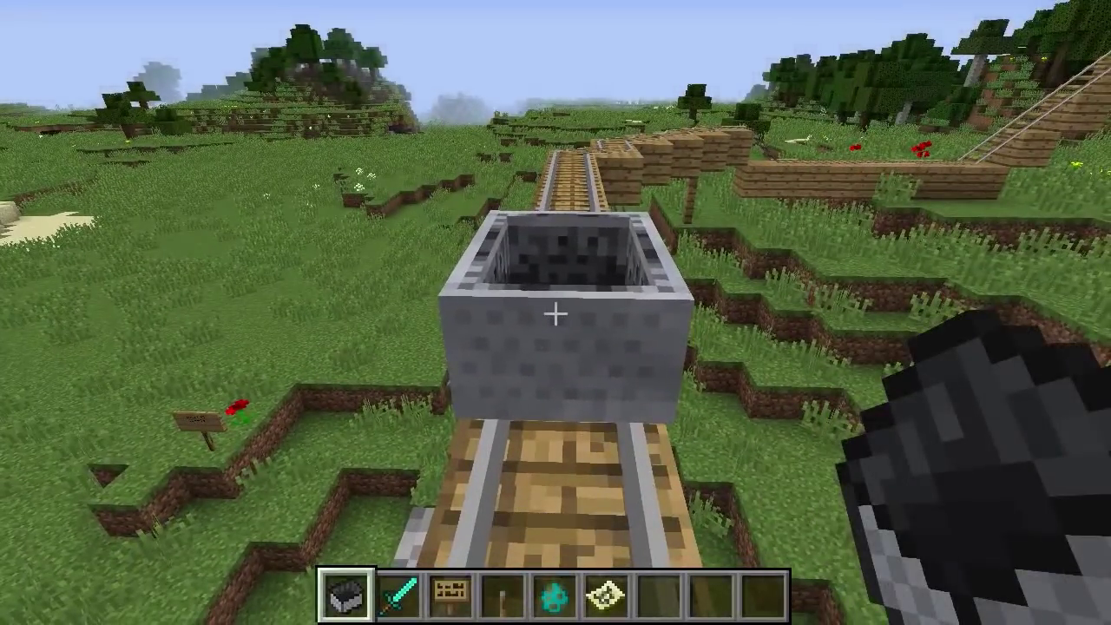
right_click(556, 315)
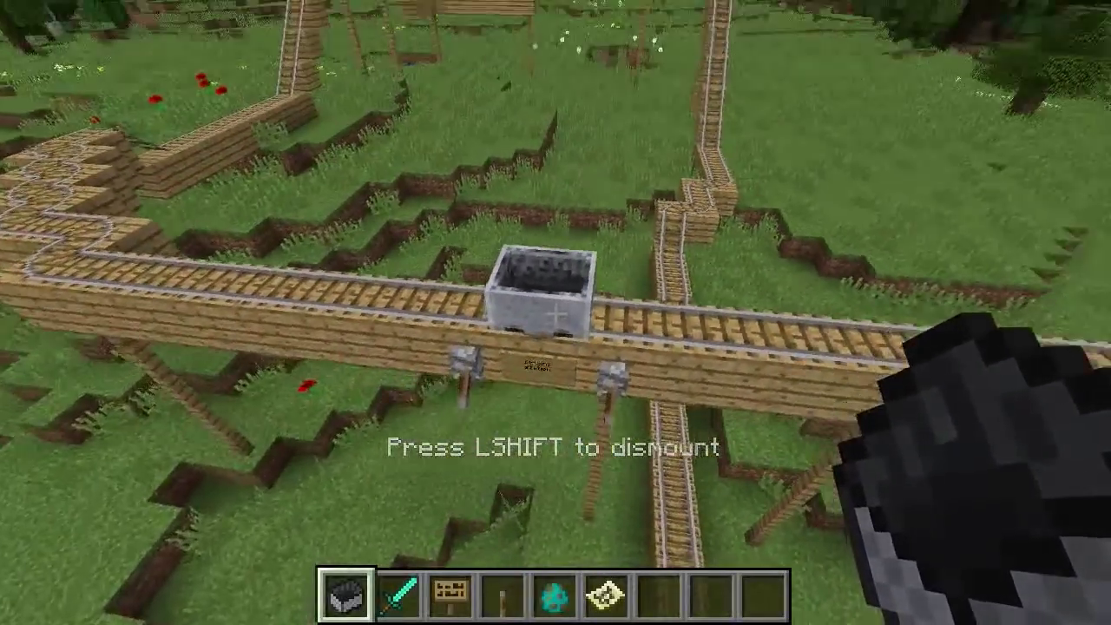
type("/train edit")
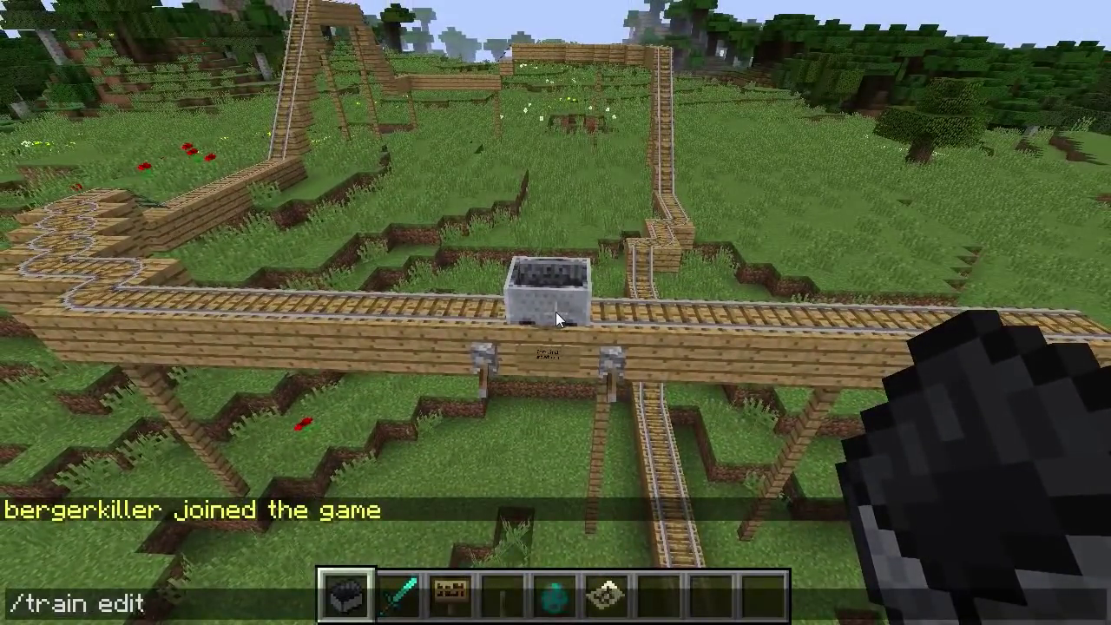
key("Return")
key("6")
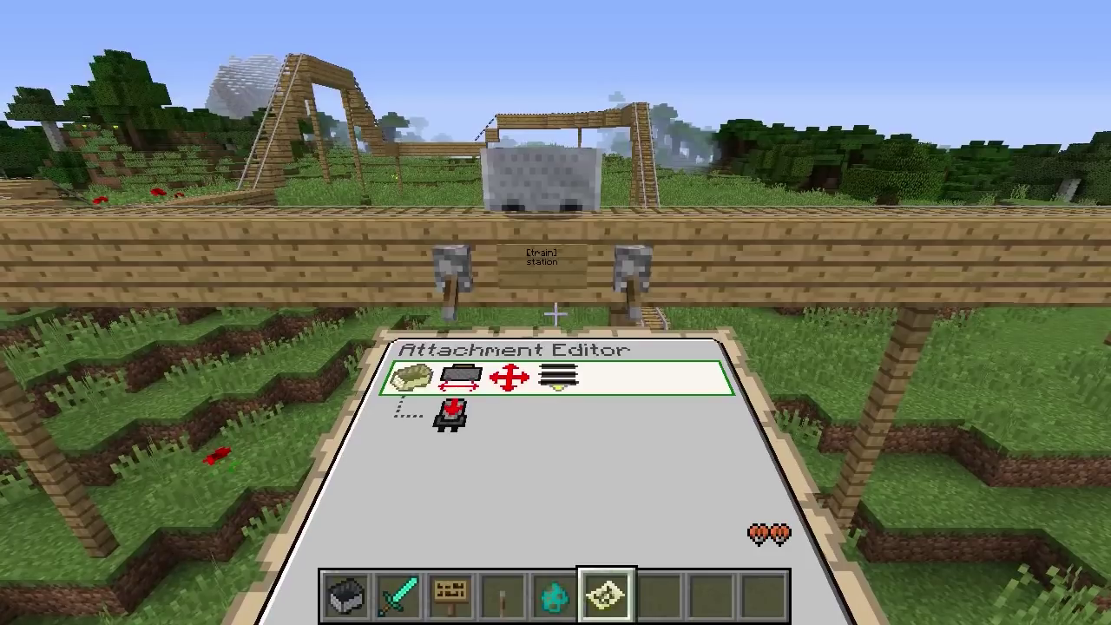
- On the cart's appearance page, cycle the entity type through PIG_ZOMBIE and CAVE_SPIDER back to MINECART
key("space")
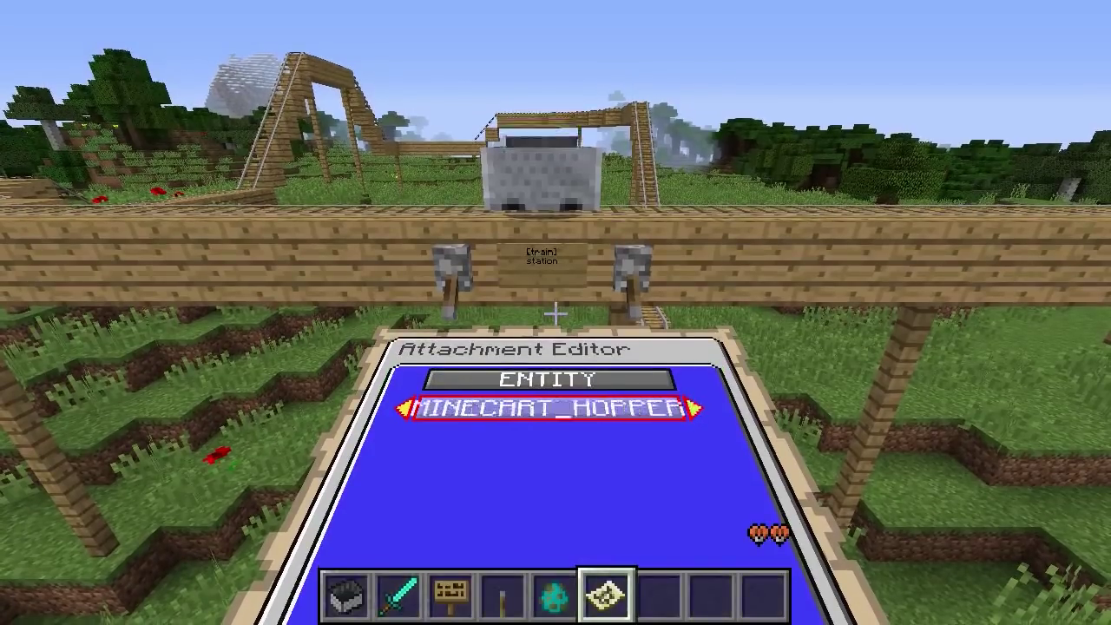
key("d")
key("d")
key("d")
key("d")
key("d")
key("d")
key("d")
key("d")
key("d")
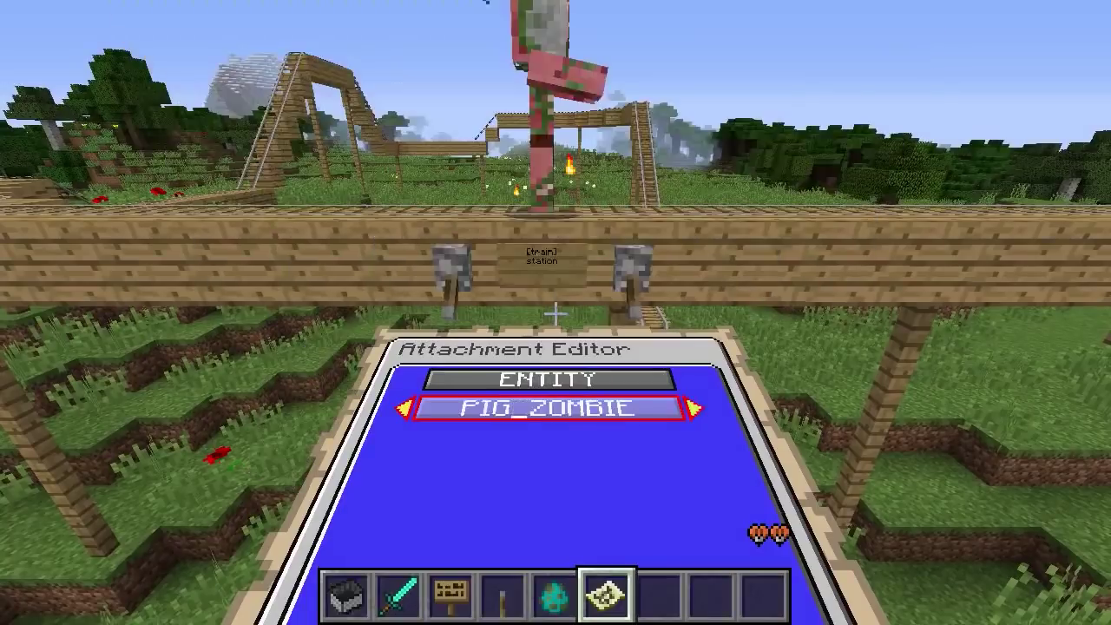
key("d")
key("d")
key("a")
key("a")
key("a")
key("a")
key("a")
key("a")
key("a")
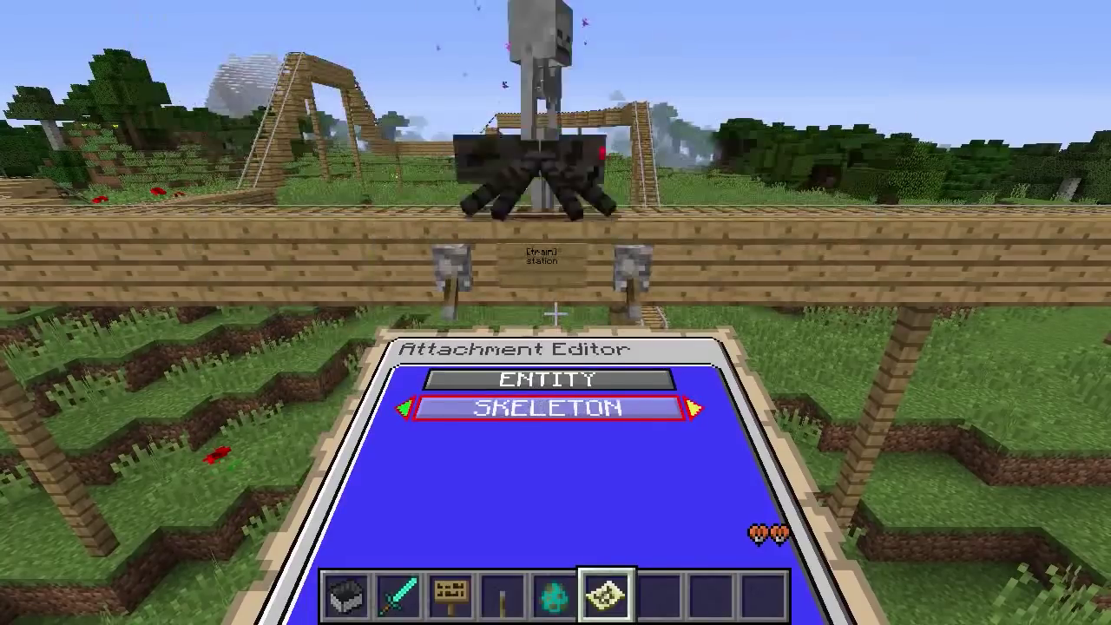
key("a")
key("a")
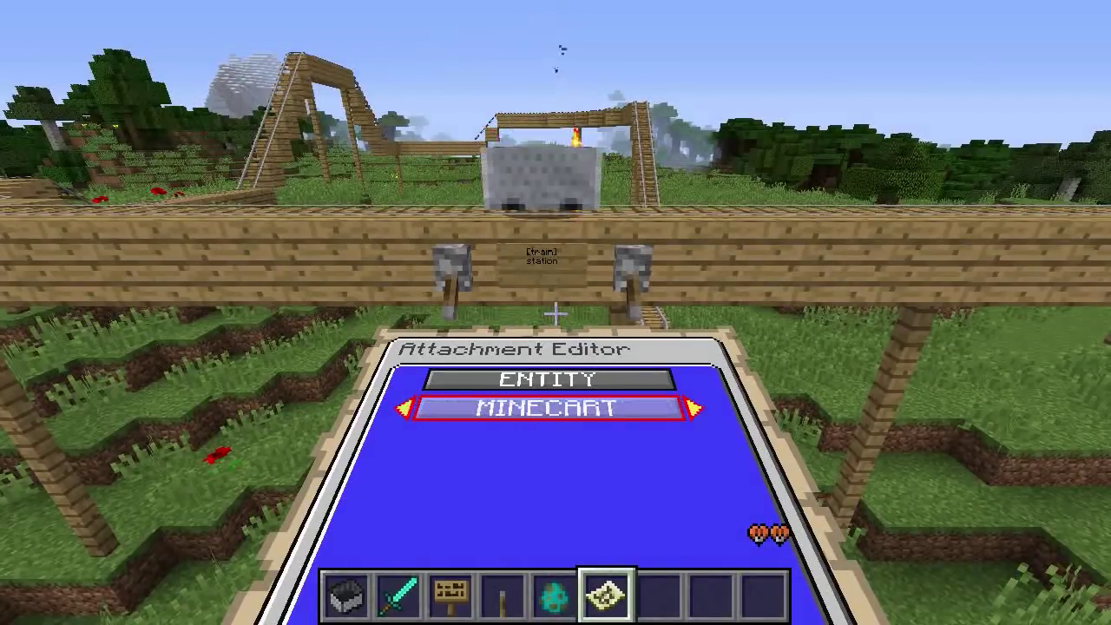
- Switch the attachment type to ITEM and pick White Wool from the item grid
key("w")
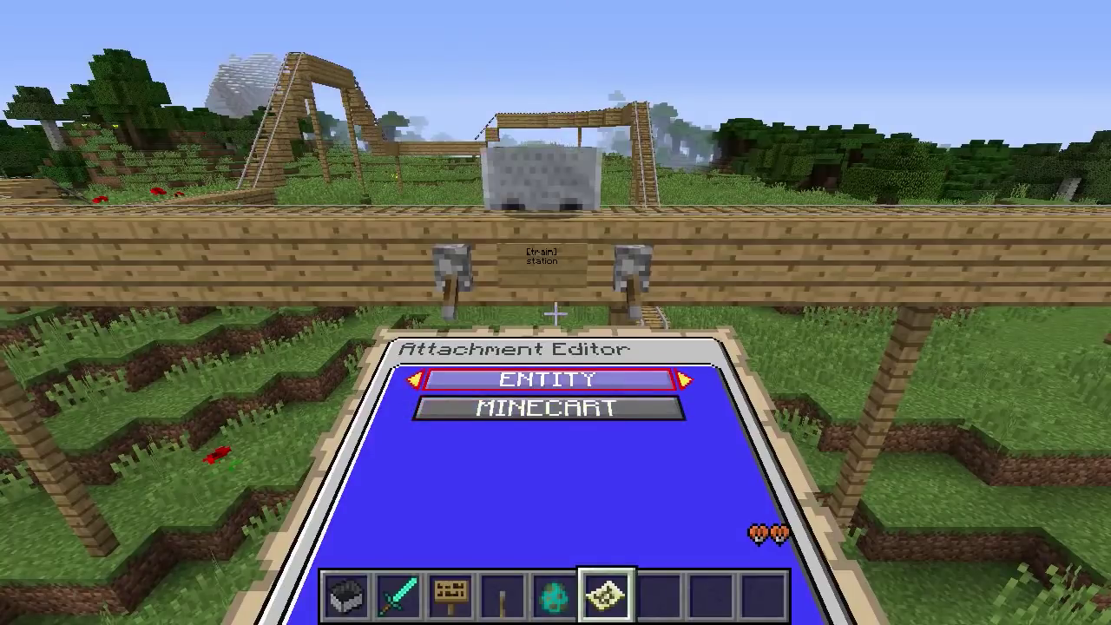
key("d")
key("s")
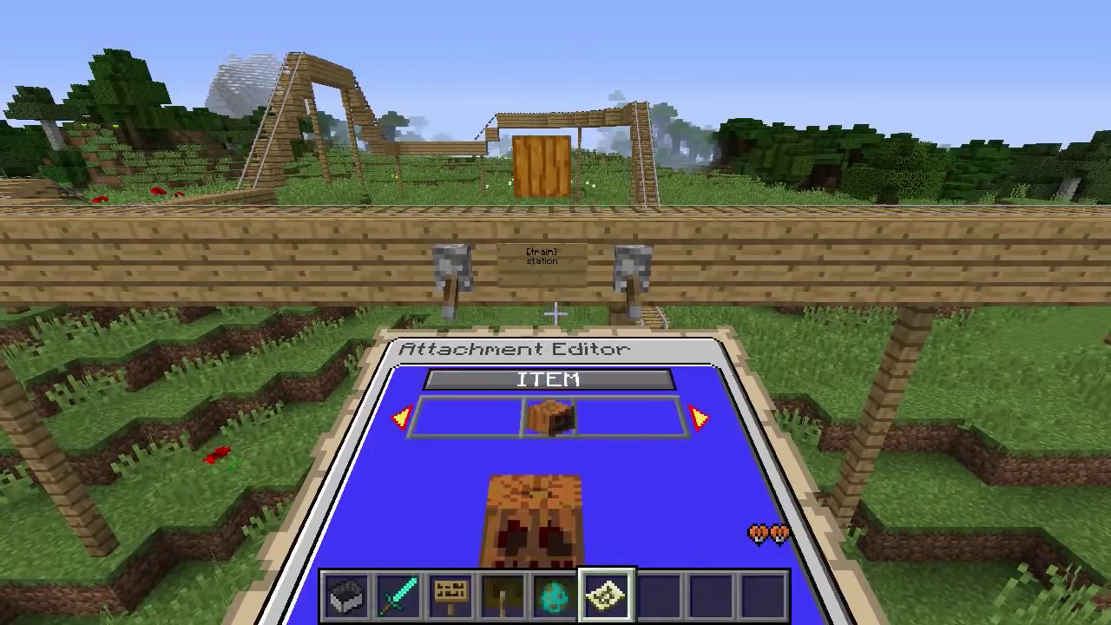
key("space")
key("s")
key("d")
key("w")
key("w")
key("d")
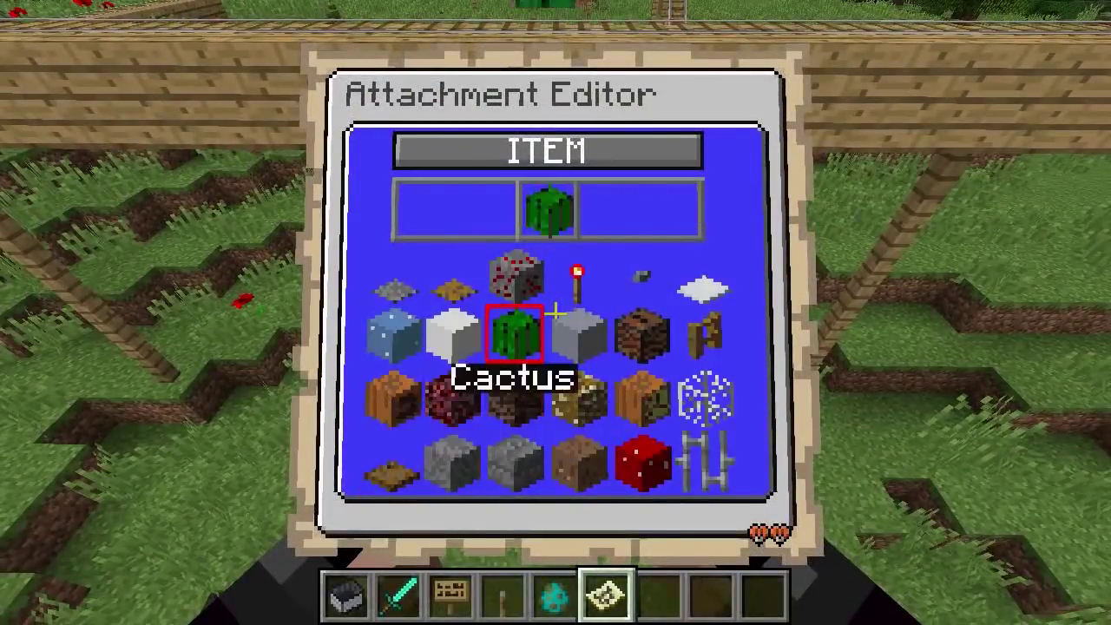
key("d")
key("w")
key("w")
key("d")
key("w")
key("w")
key("w")
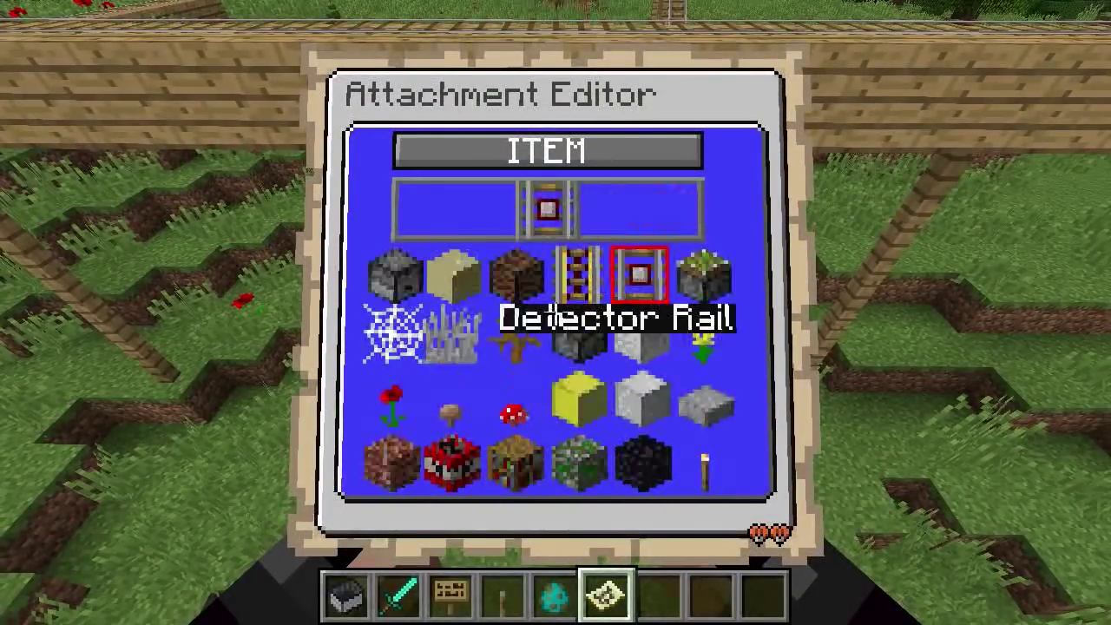
key("w")
key("s")
key("s")
key("space")
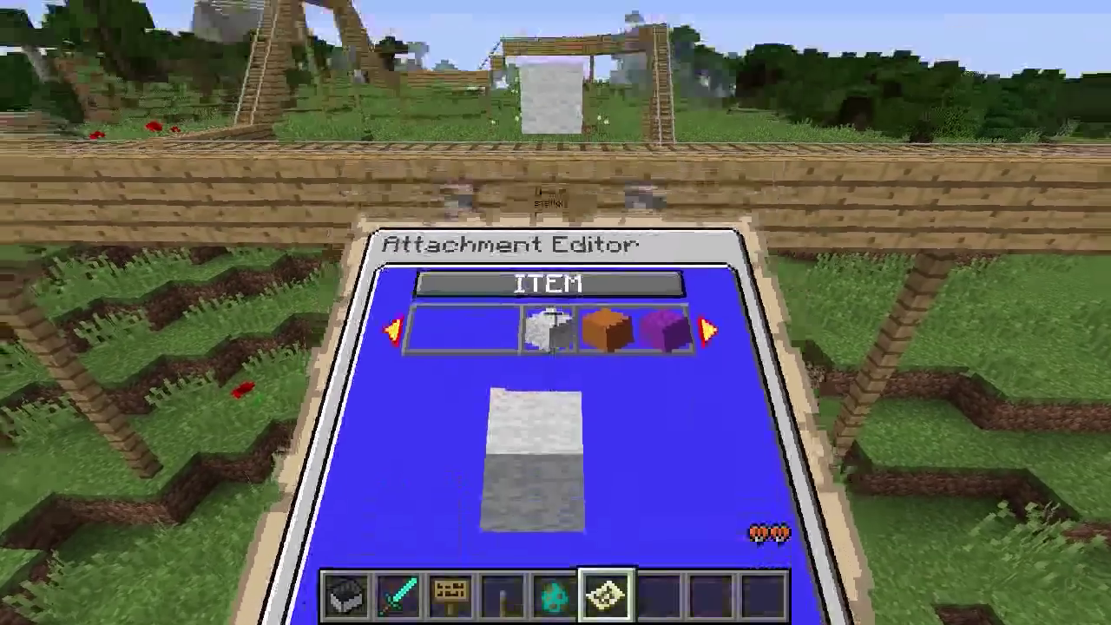
- Cycle the wool colour and settle on light blue wool
key("d")
key("d")
key("d")
key("d")
key("d")
key("d")
key("d")
key("d")
key("d")
key("d")
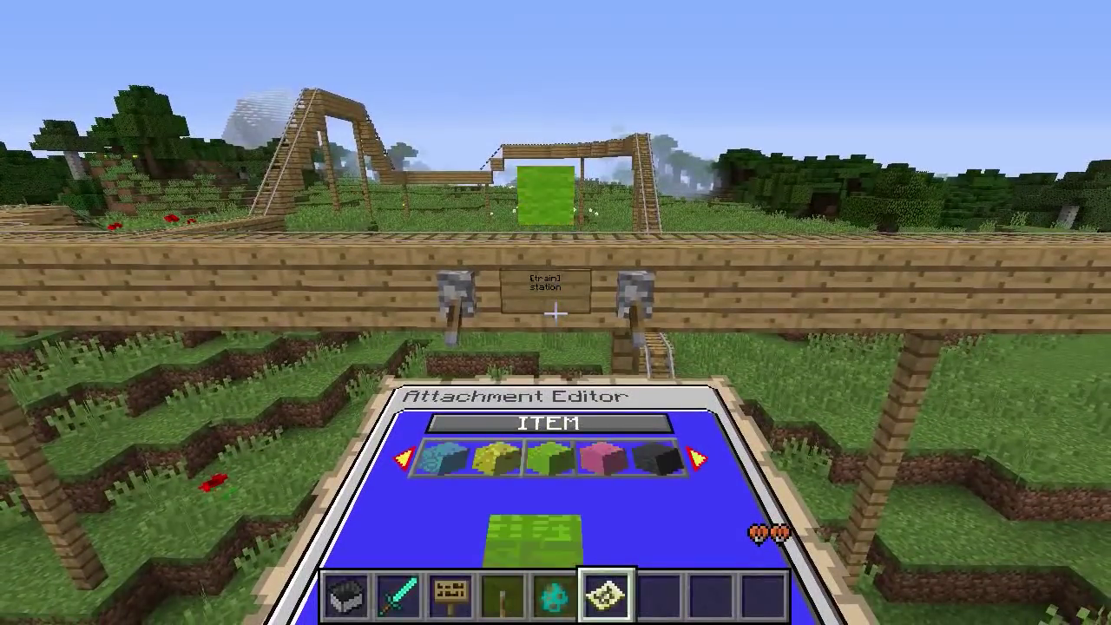
key("d")
key("d")
key("d")
key("d")
key("d")
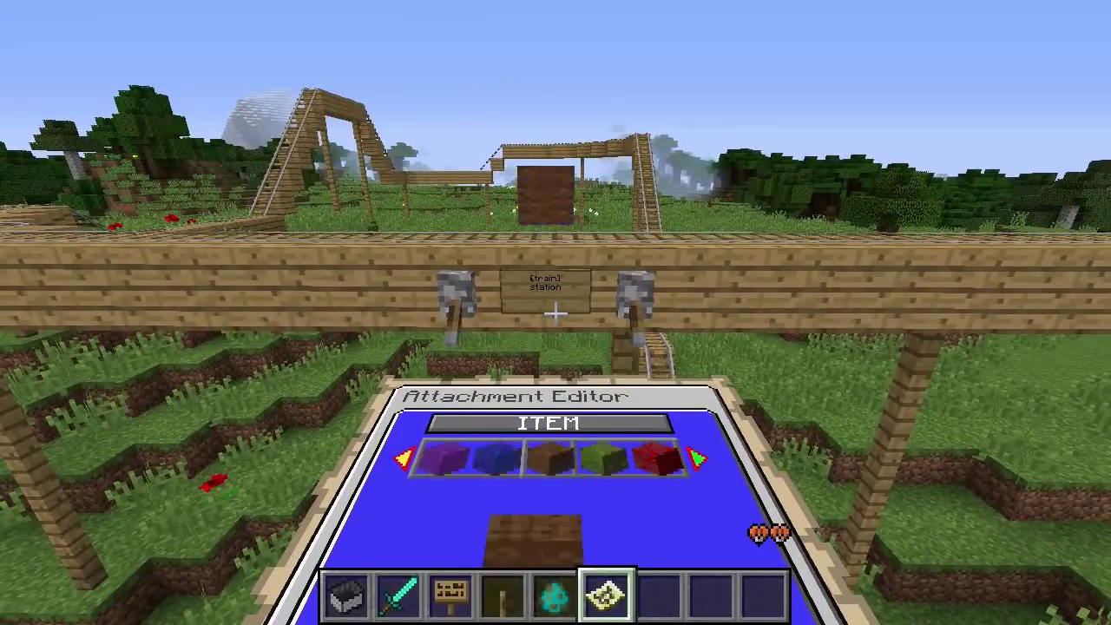
key("a")
key("a")
key("a")
key("a")
key("a")
key("a")
key("a")
key("a")
key("a")
key("a")
key("a")
key("a")
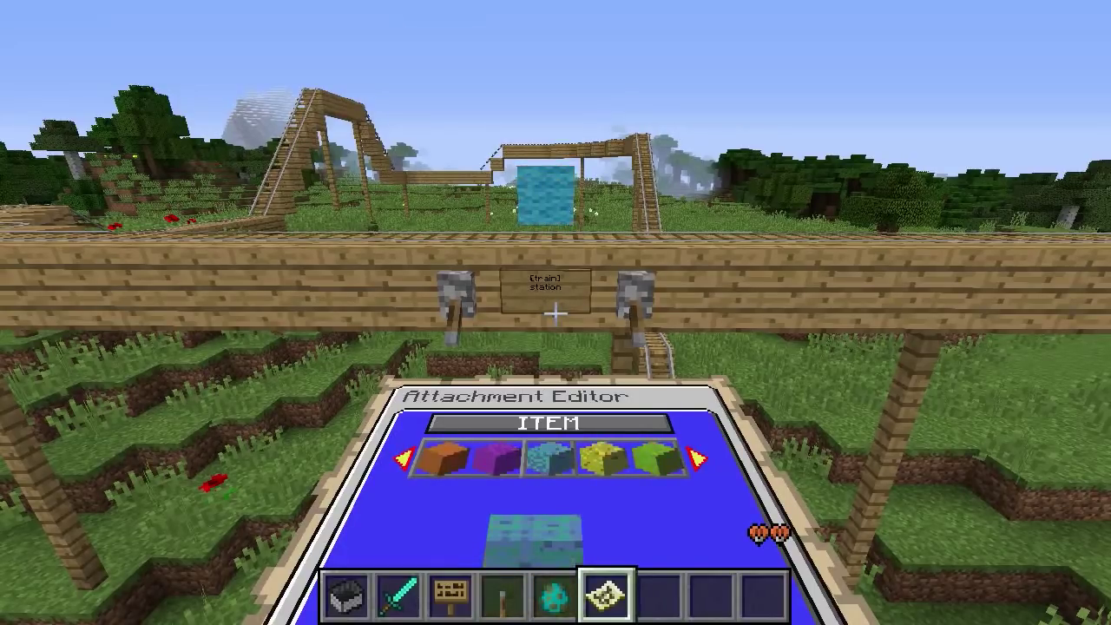
key("shift")
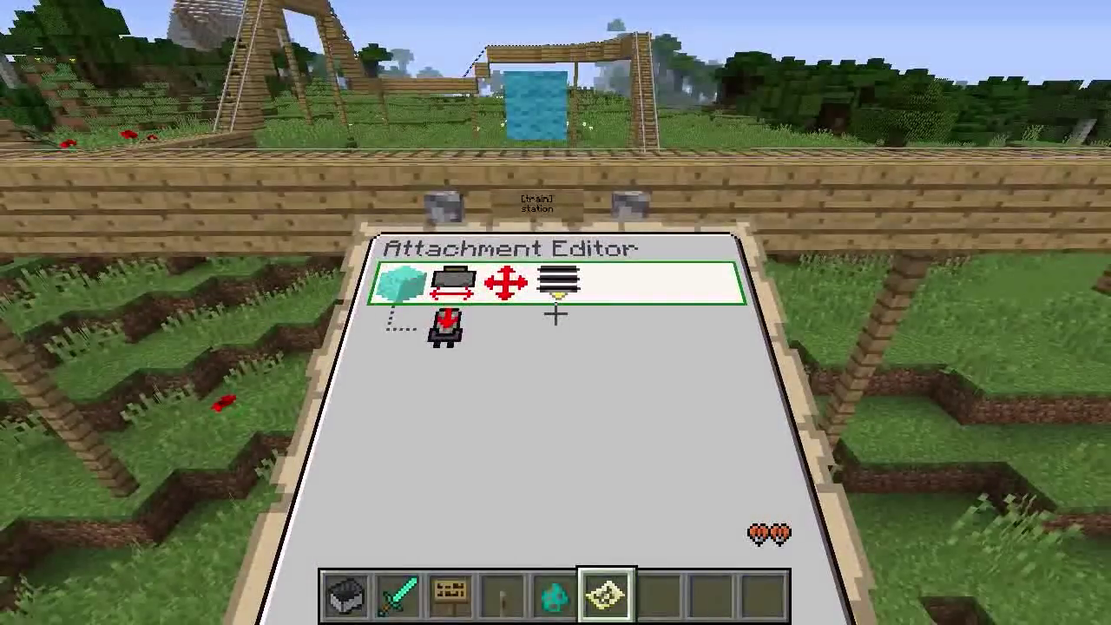
- Replace the wool with a Golden Pickaxe as the displayed item
key("space")
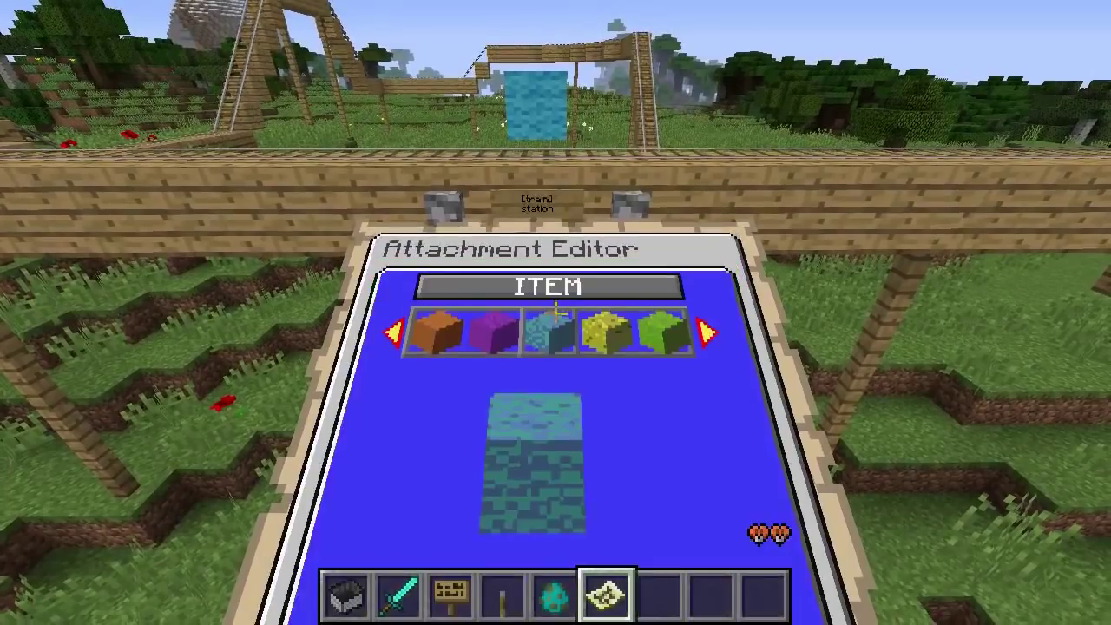
key("s")
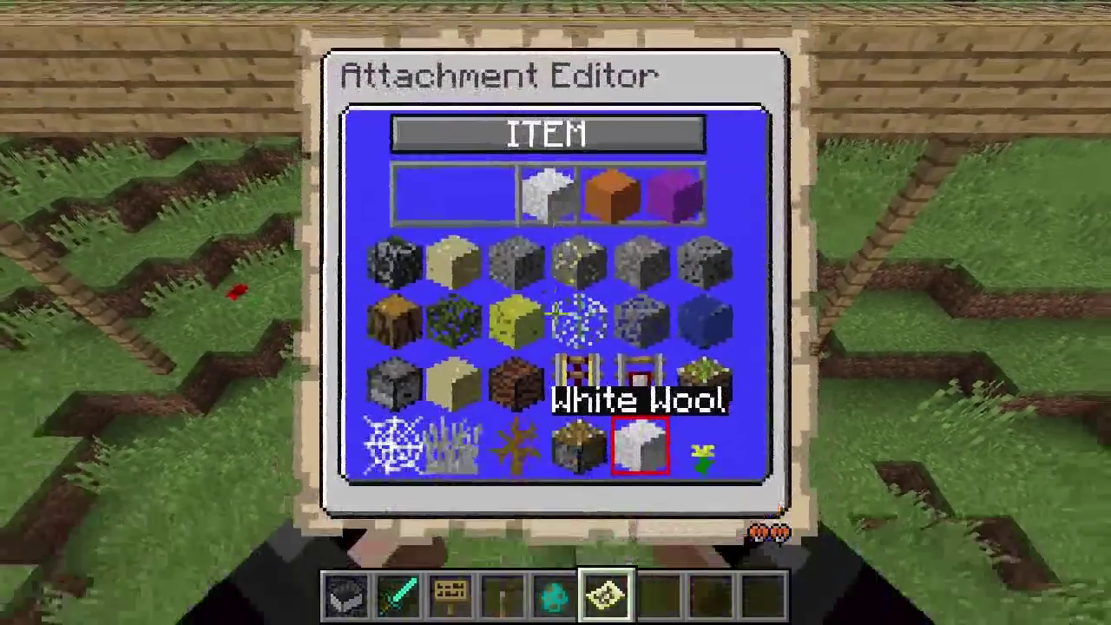
key("s")
key("s")
key("a")
key("s")
key("s")
key("s")
key("s")
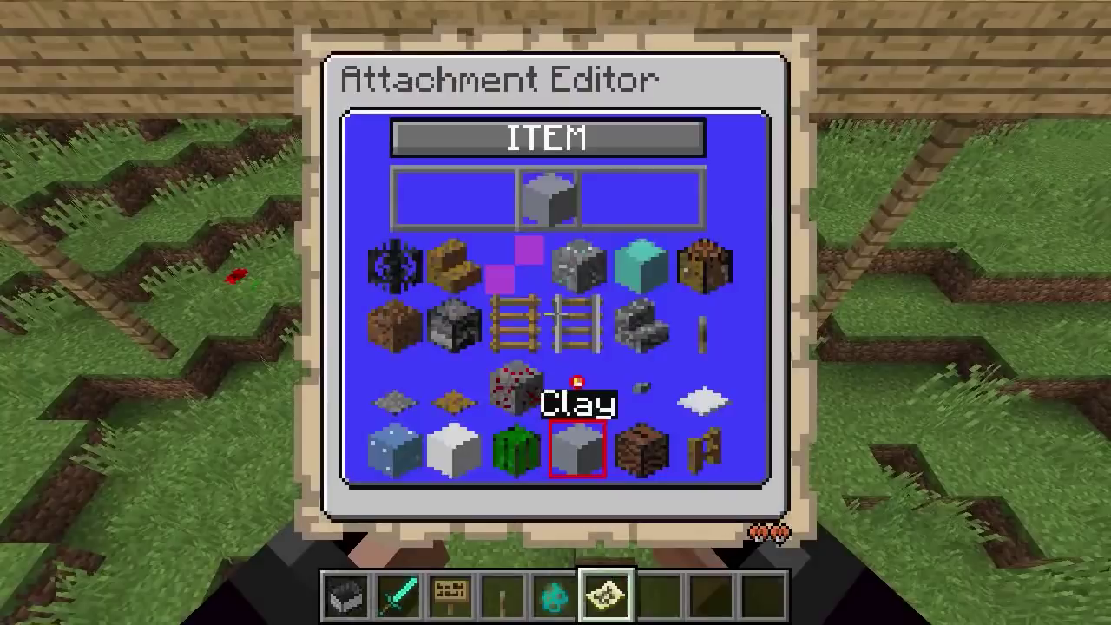
key("s")
key("s")
key("s")
key("s")
key("s")
key("s")
key("s")
key("s")
key("s")
key("s")
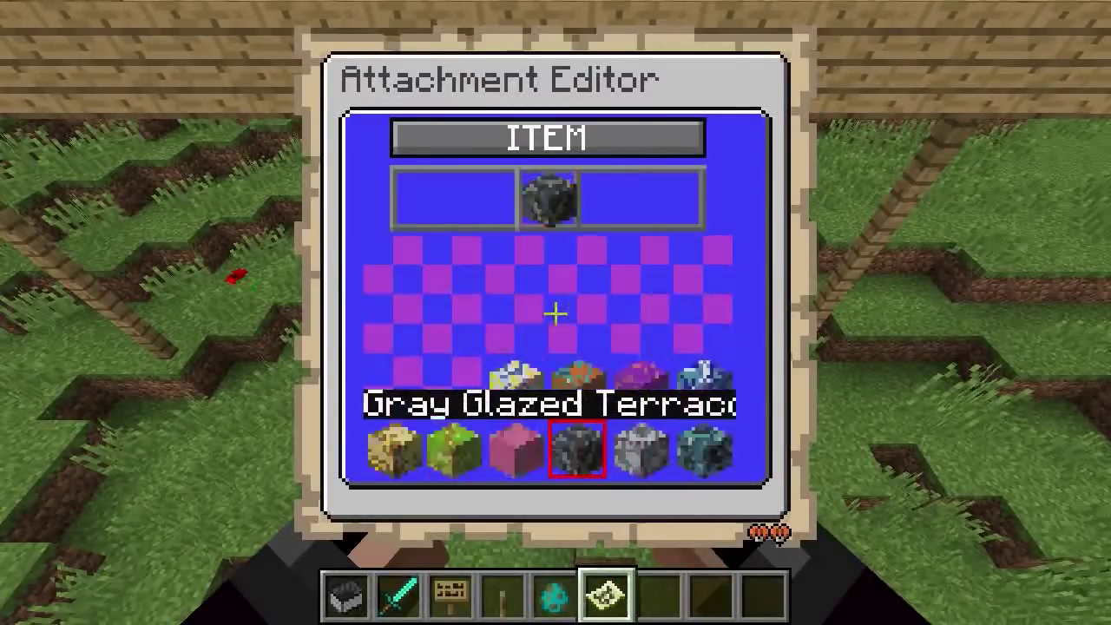
key("s")
key("a")
key("s")
key("s")
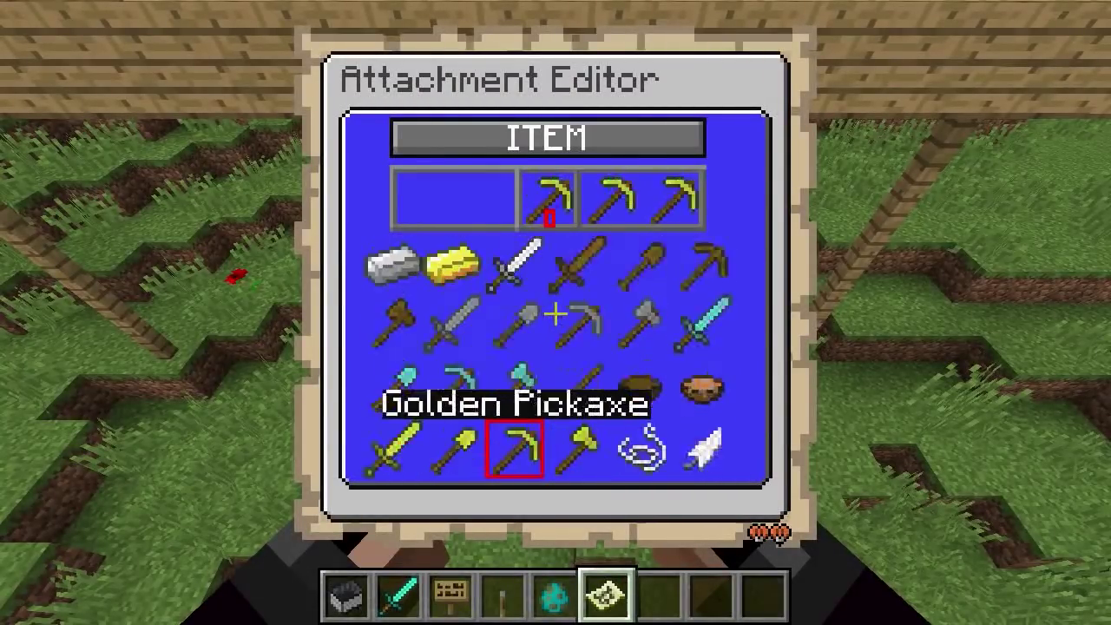
key("s")
key("w")
key("space")
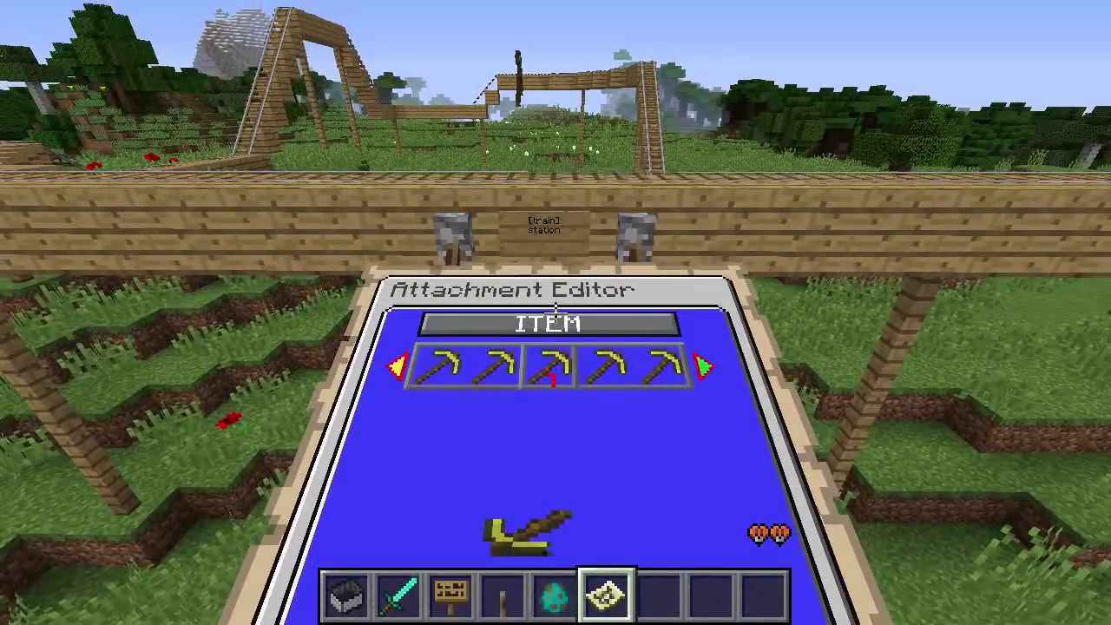
- Step through the pickaxe's model variants to the red coaster car and keep it
key("d")
key("d")
key("d")
key("d")
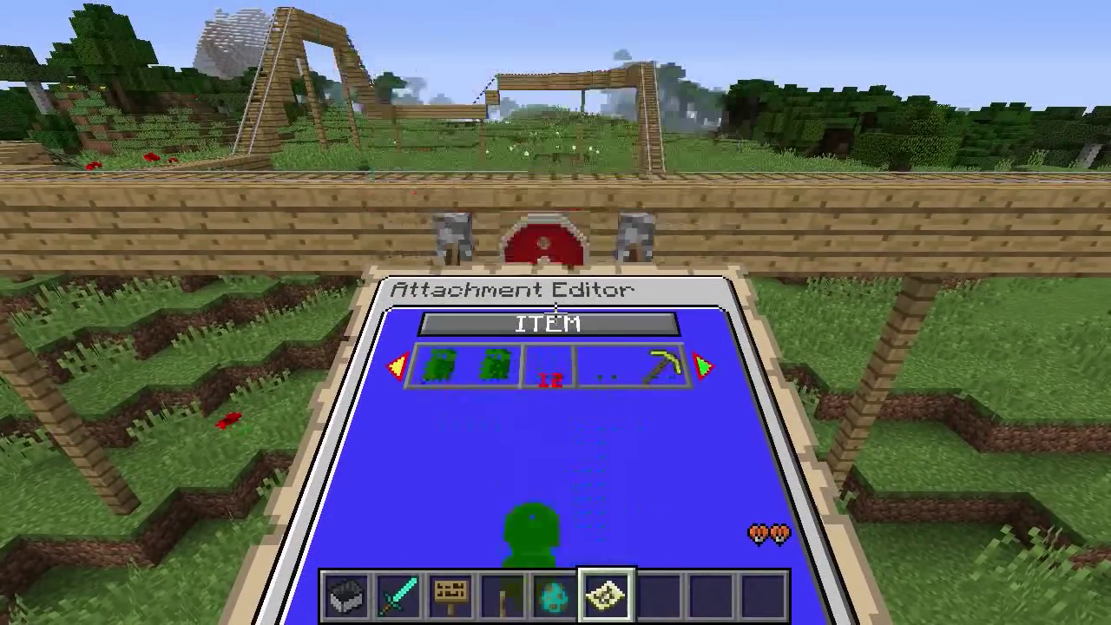
key("d")
key("d")
key("d")
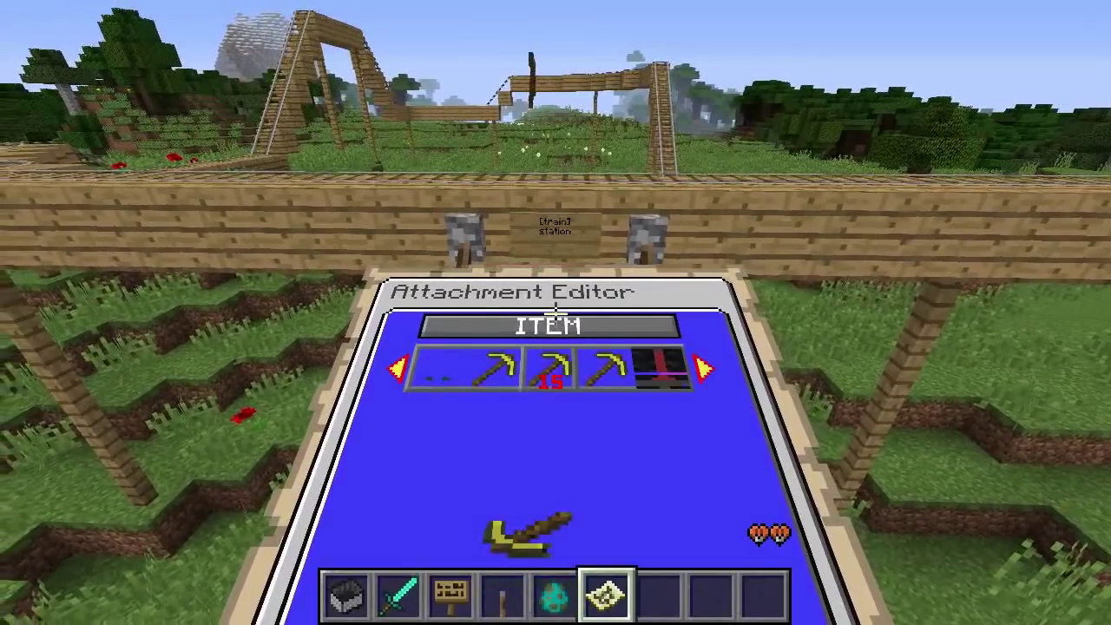
key("d")
key("d")
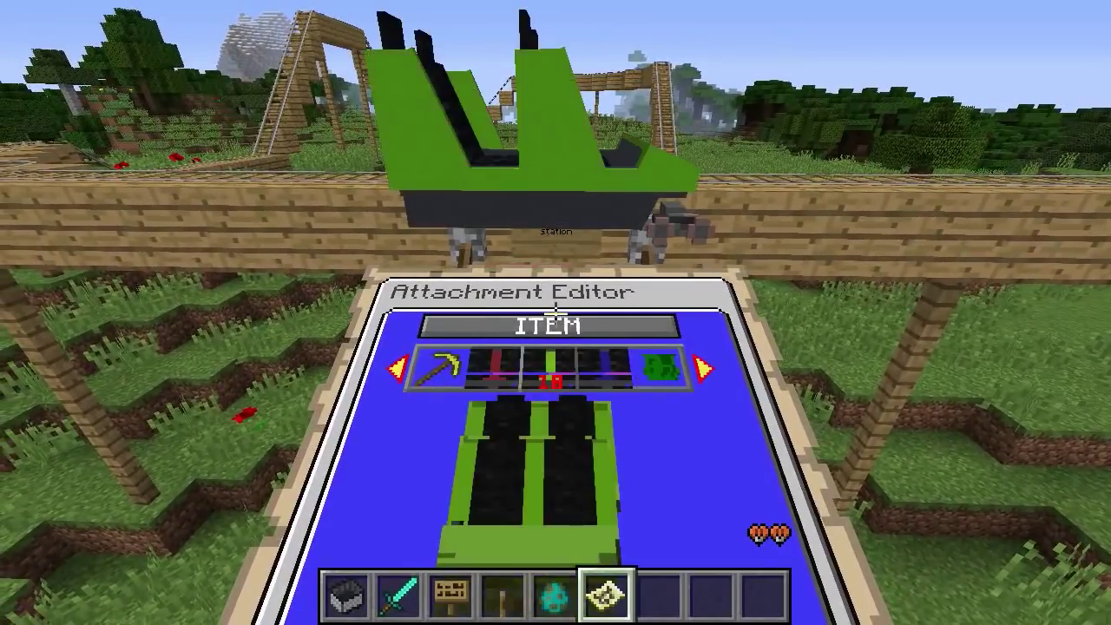
key("d")
key("d")
key("d")
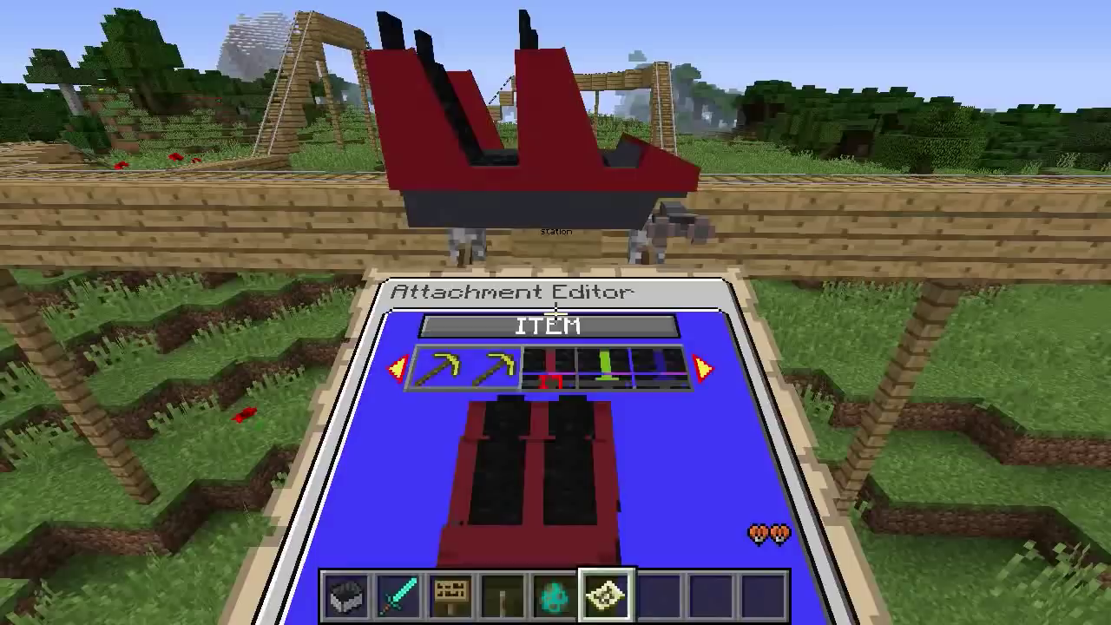
key("shift")
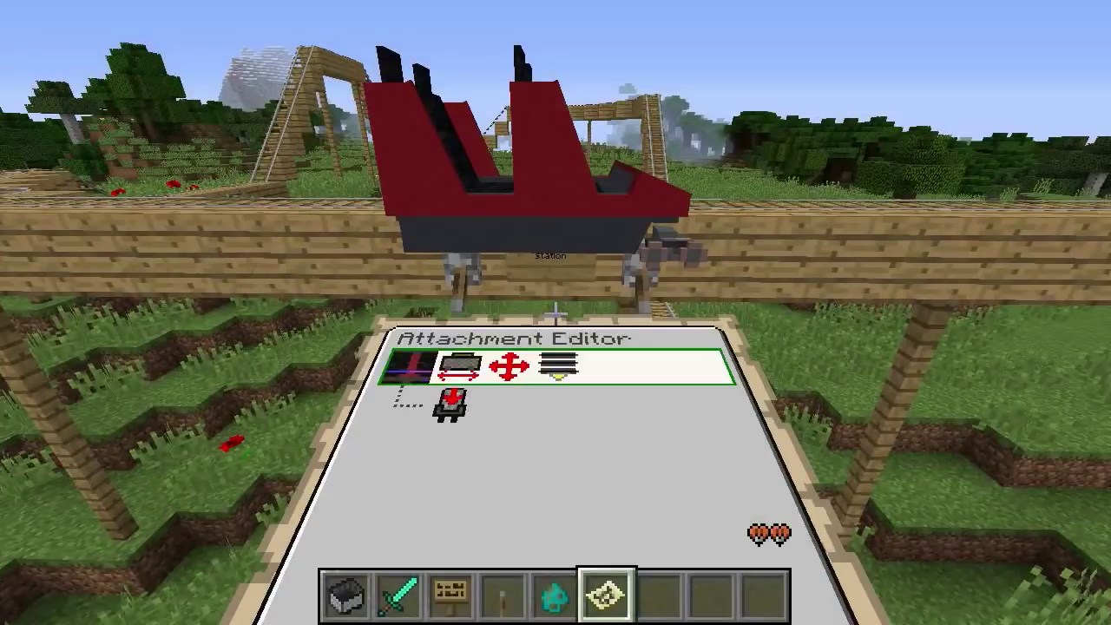
- In the car model's Position menu, set Pos. Y to 0.37
key("space")
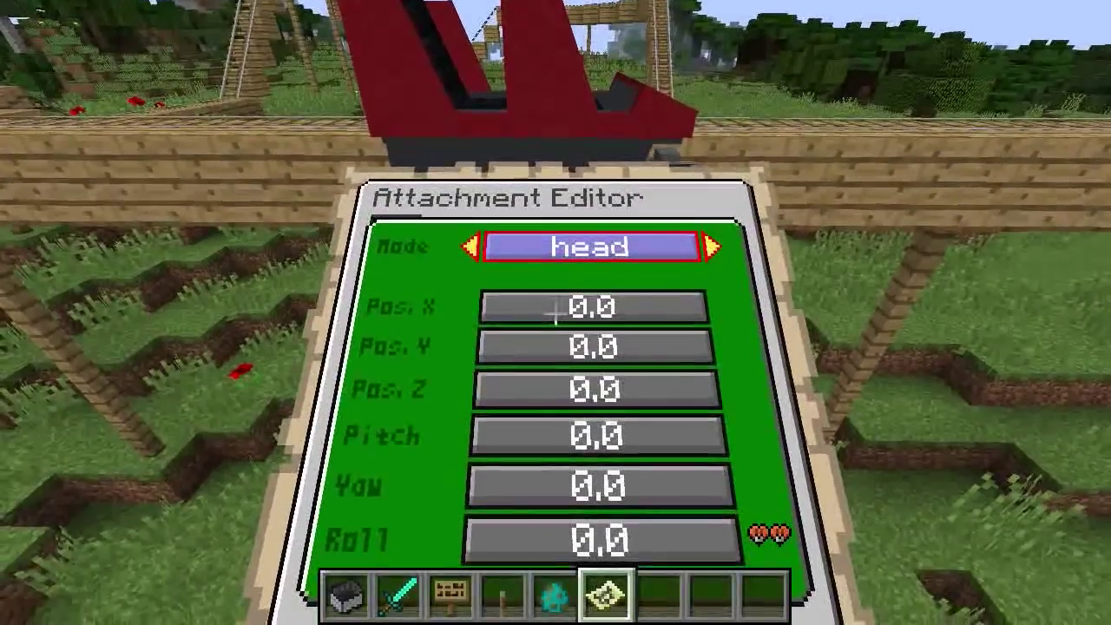
key("s")
key("s")
key("s")
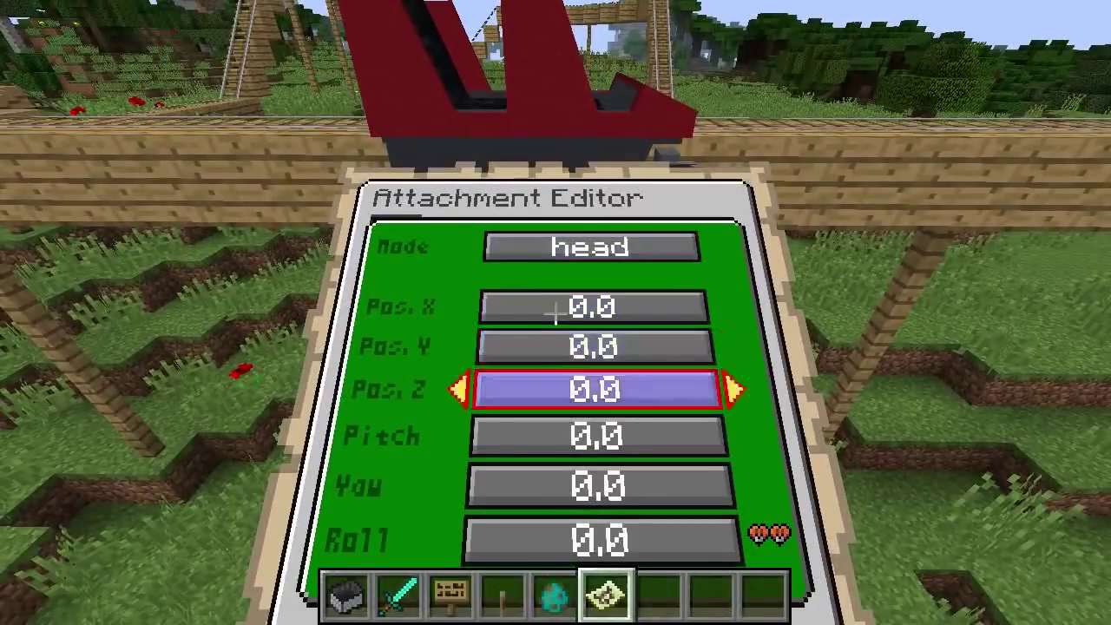
key("s")
key("w")
key("w")
key("w")
key("s")
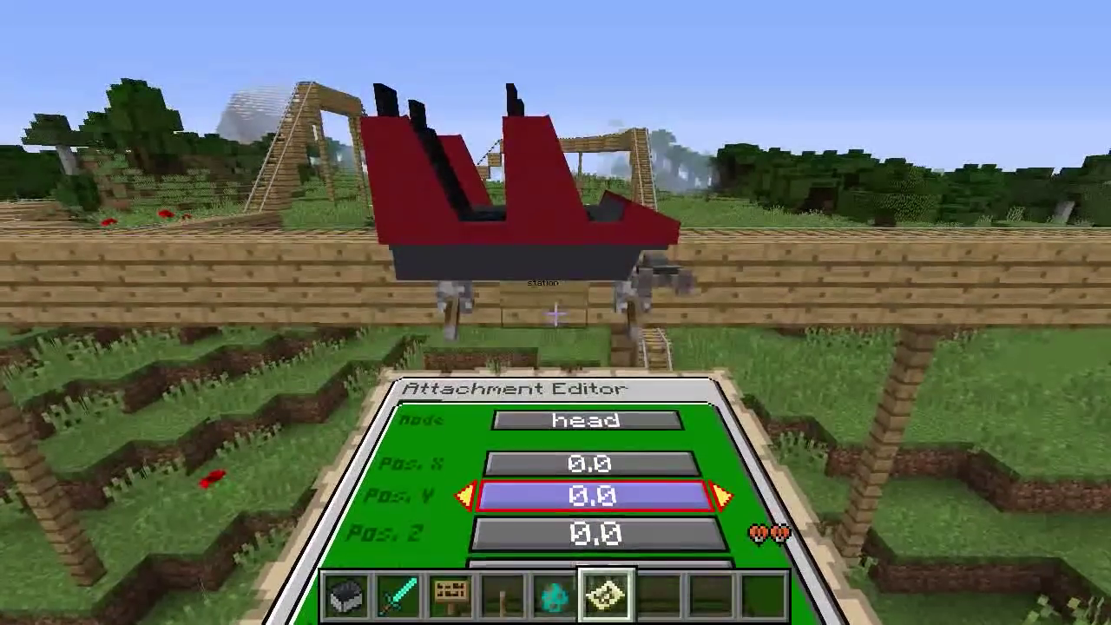
key("d")
key("d")
key("d")
key("d")
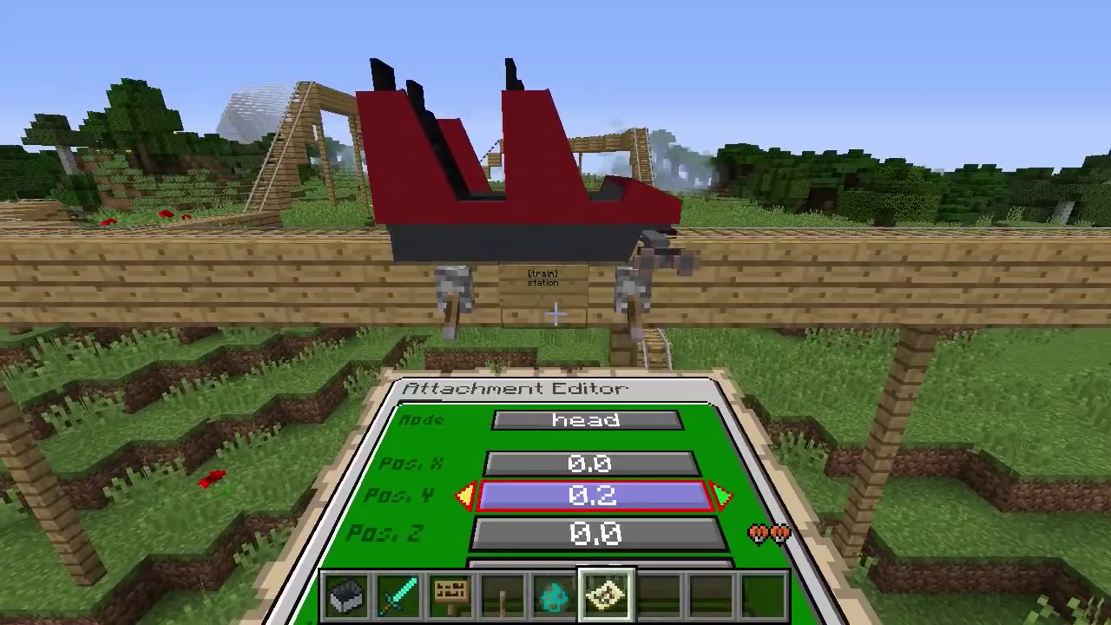
key("d")
key("d")
key("d")
key("d")
key("d")
key("d")
key("d")
key("d")
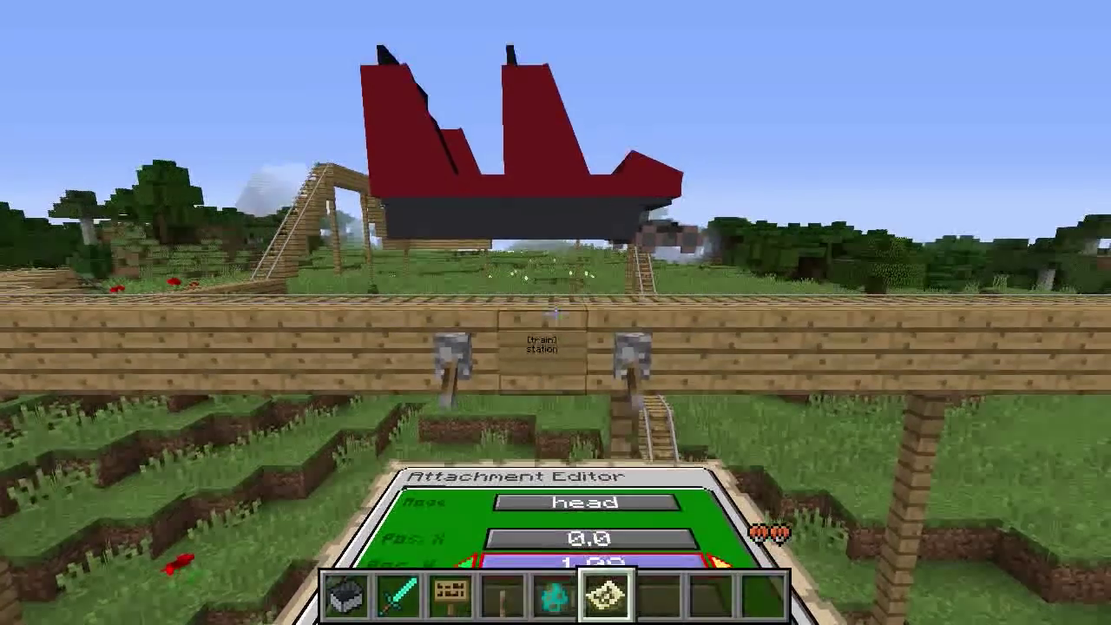
key("a")
key("a")
key("a")
key("a")
key("a")
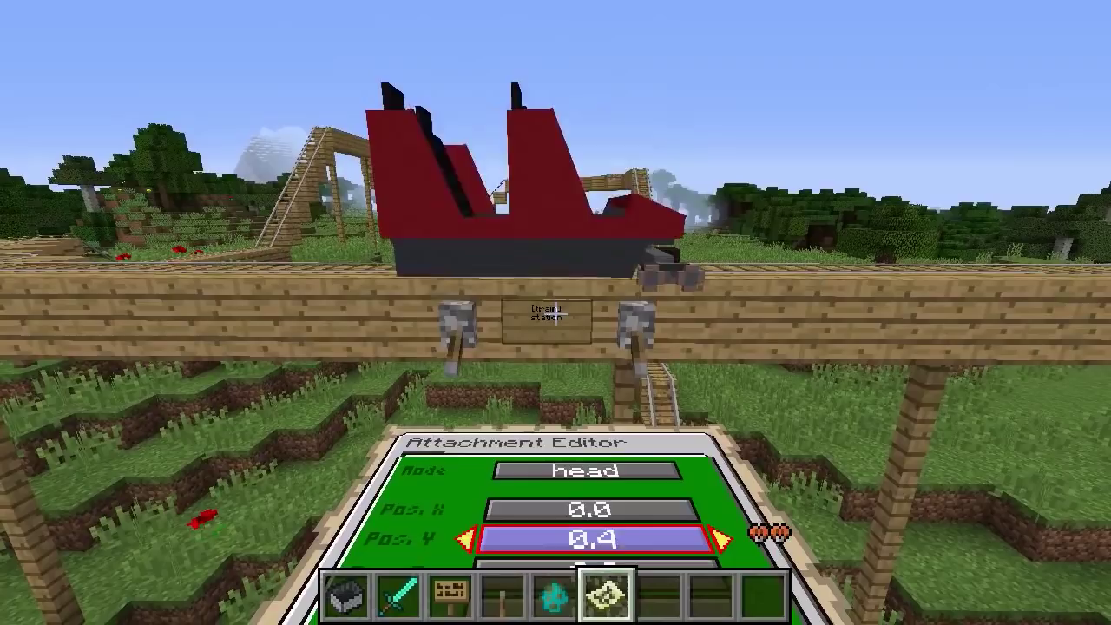
- Cycle the display Mode setting, leaving it on head
key("w")
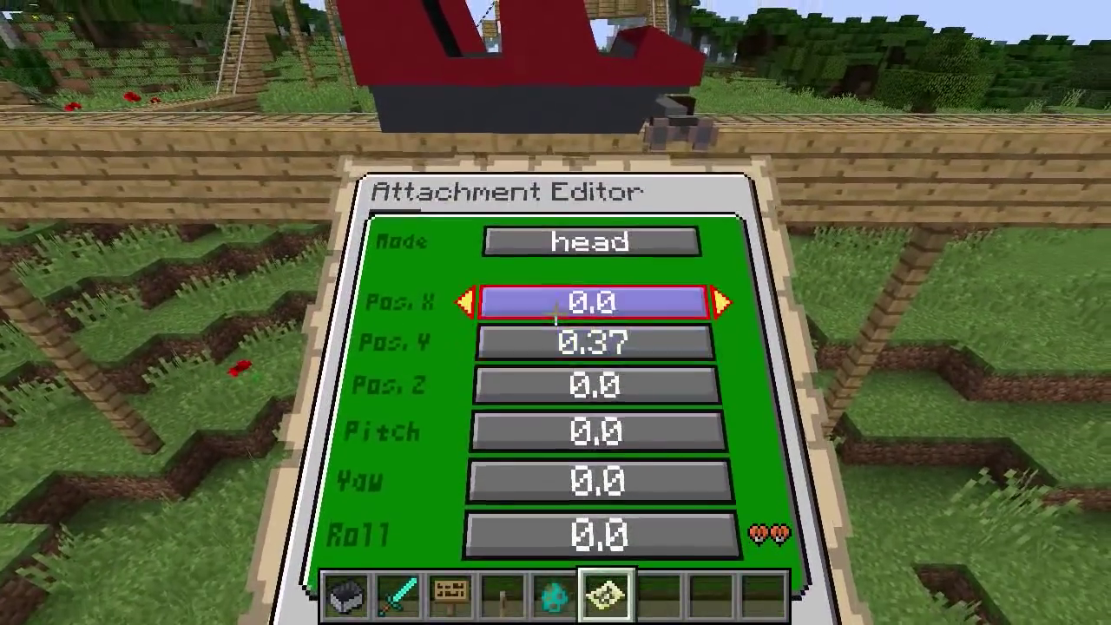
key("w")
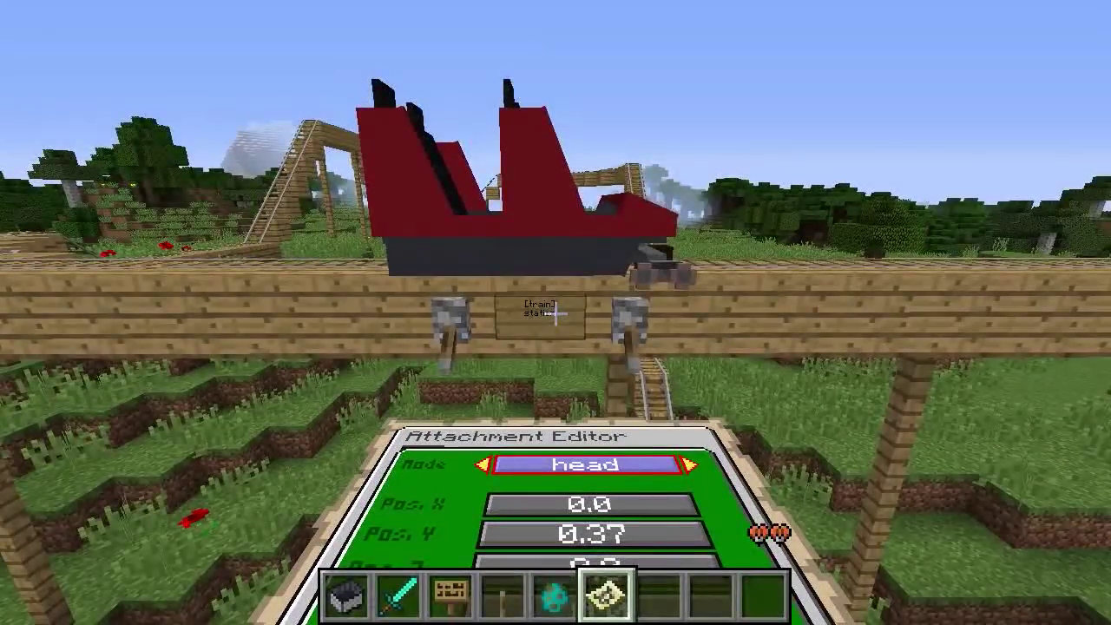
key("d")
key("d")
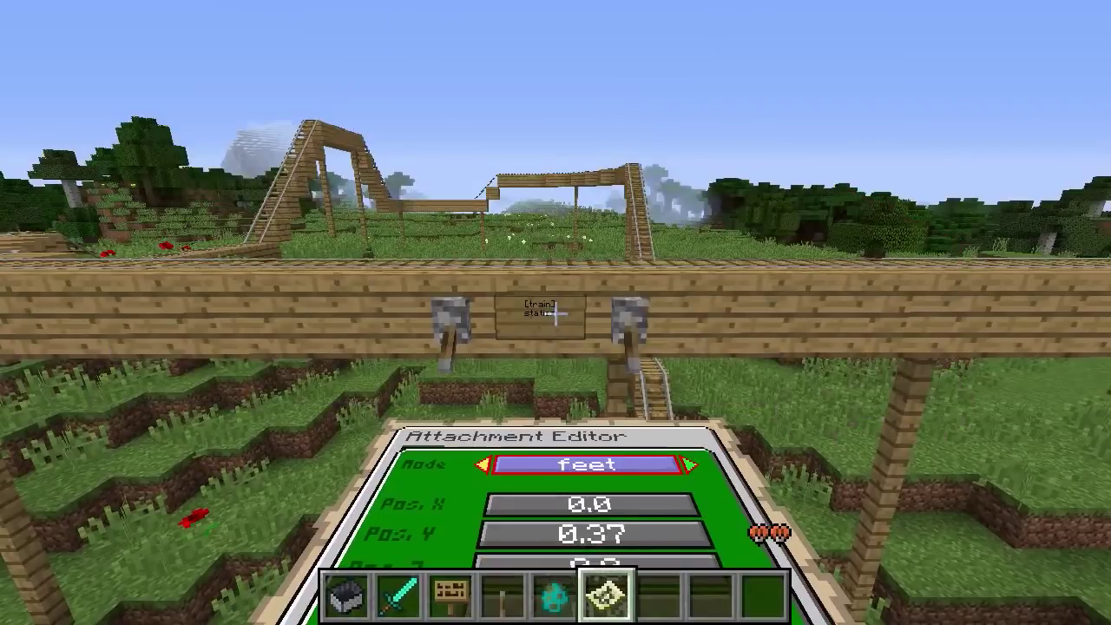
key("d")
key("d")
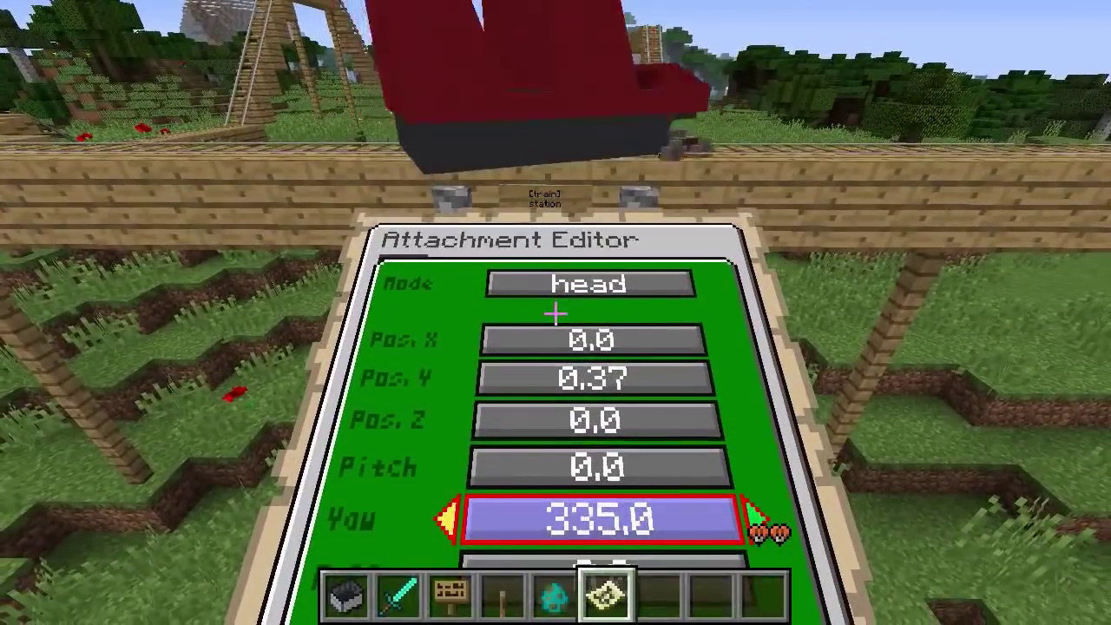
- Fine-tune the car's yaw, close the editor, and step back to watch the red car on the track
key("d")
key("a")
key("a")
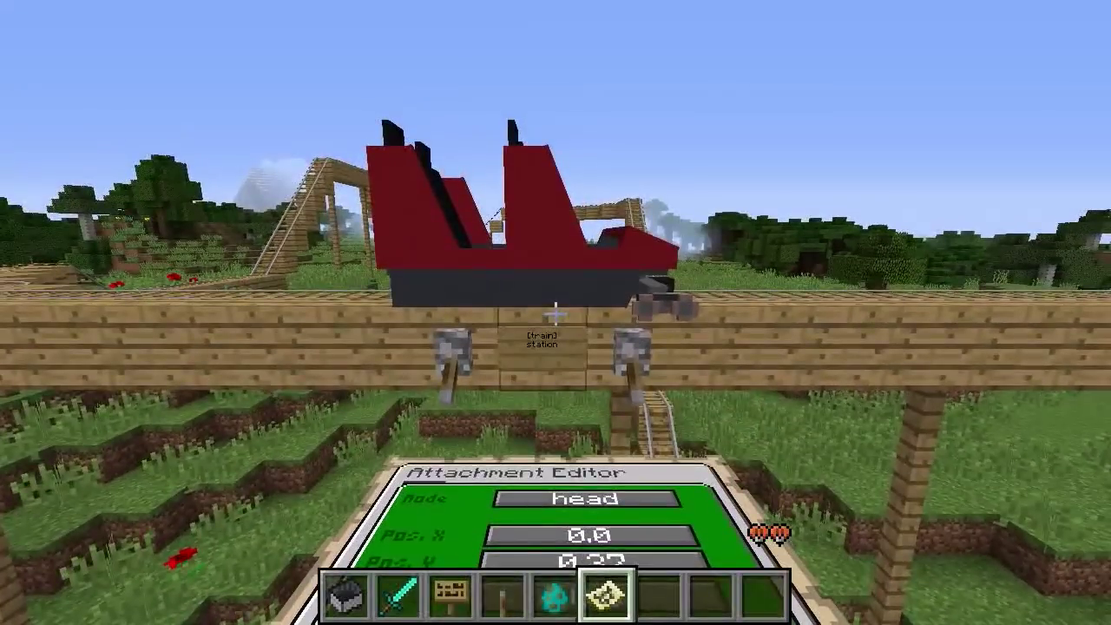
key("space")
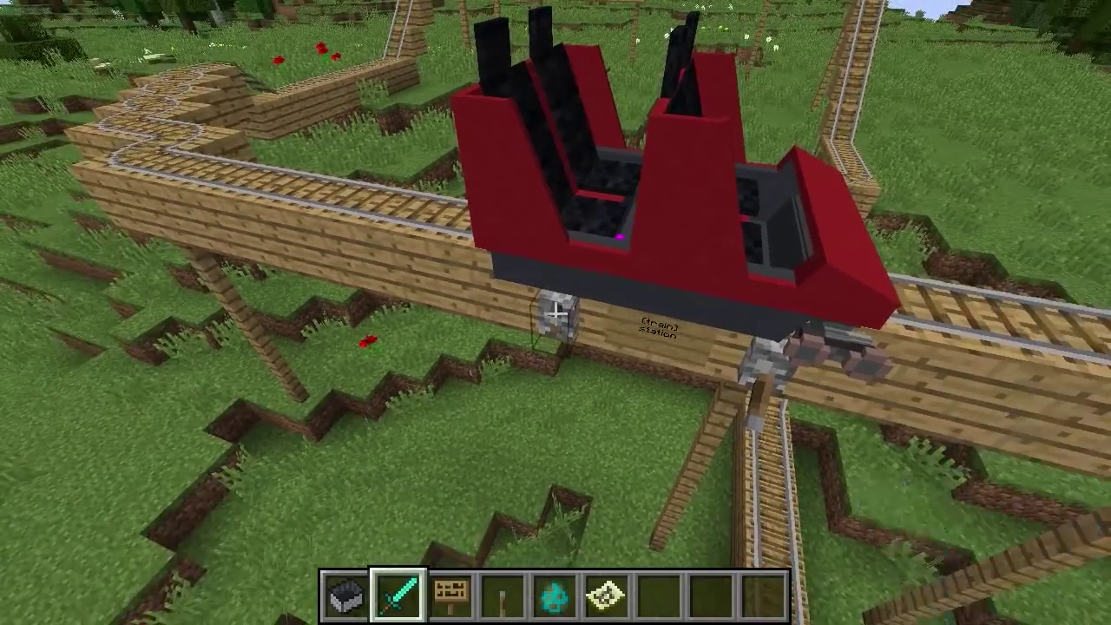
key("s")
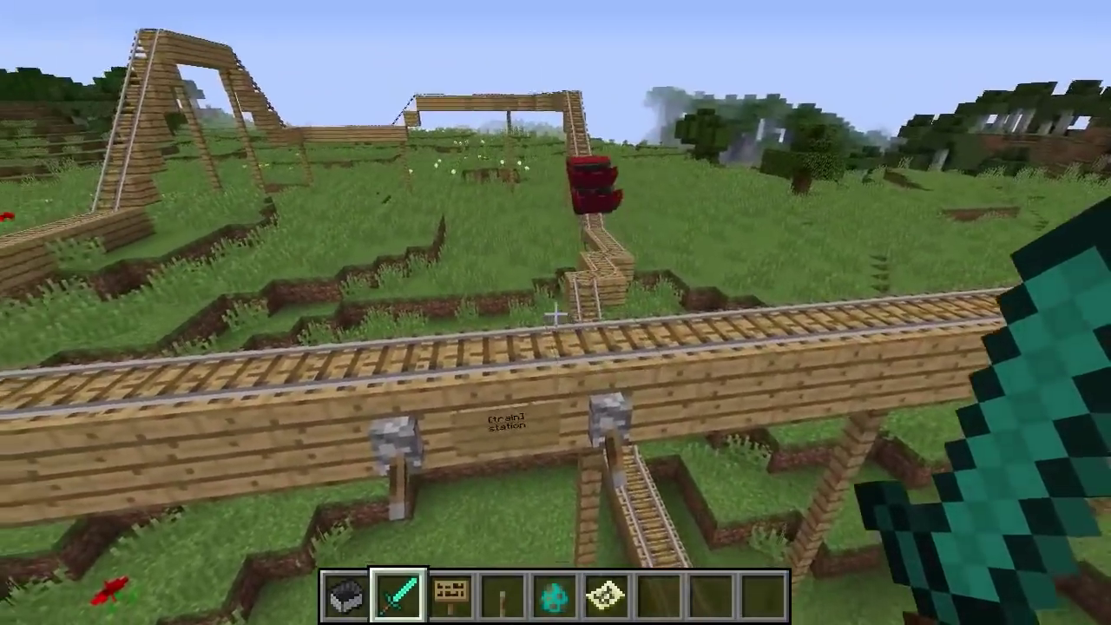
key("s")
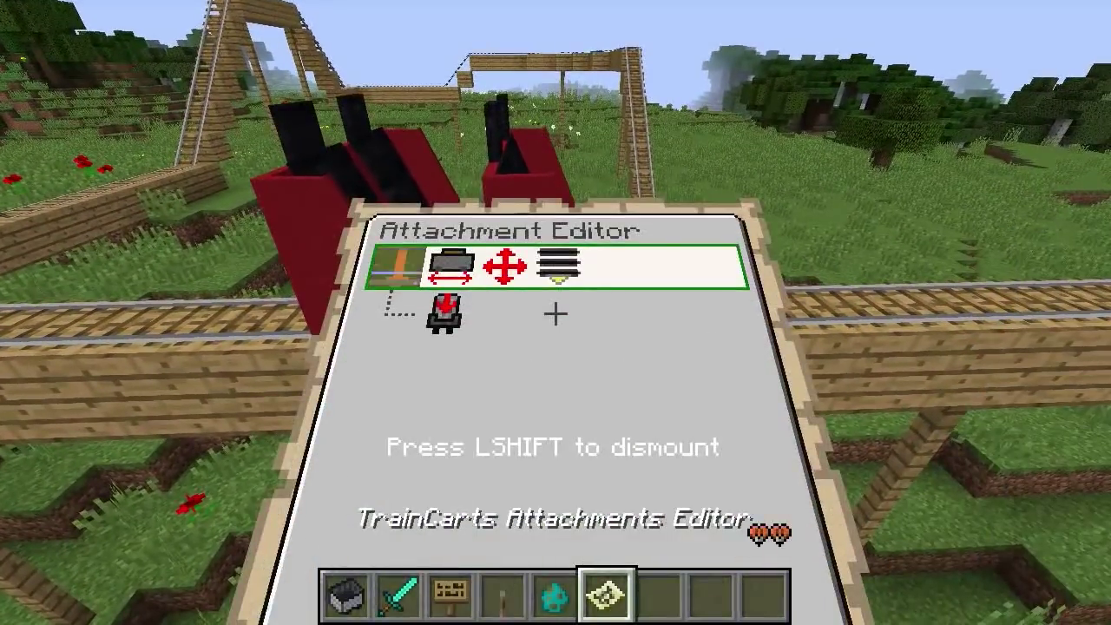
- Set Cart Length to 3.15 and Wheel Distance to 1.65, then switch to the sword
key("space")
key("d")
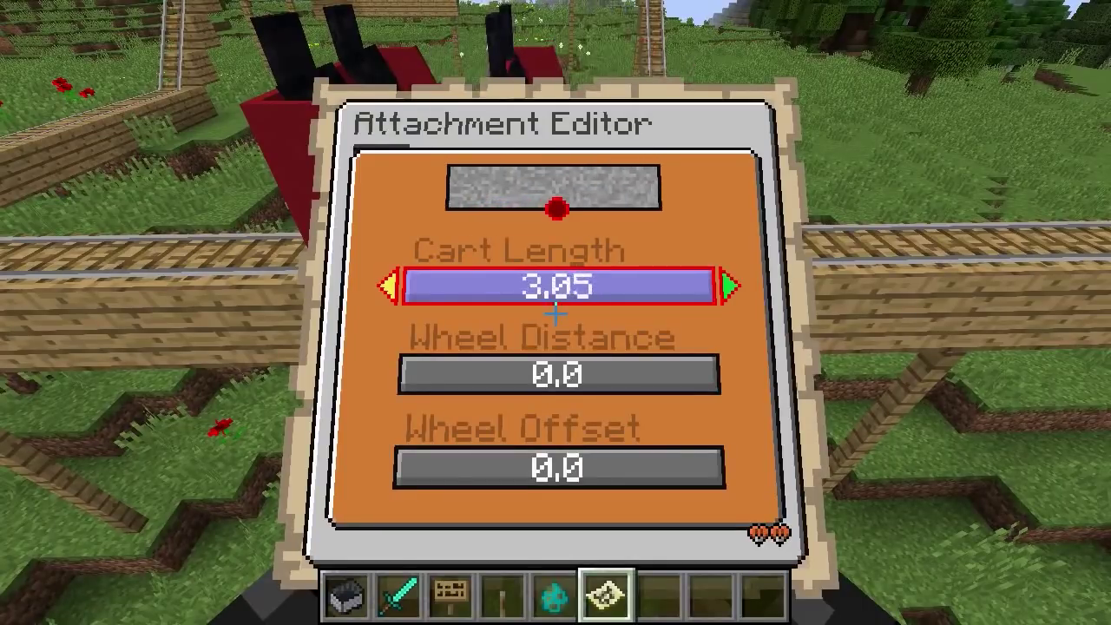
key("d")
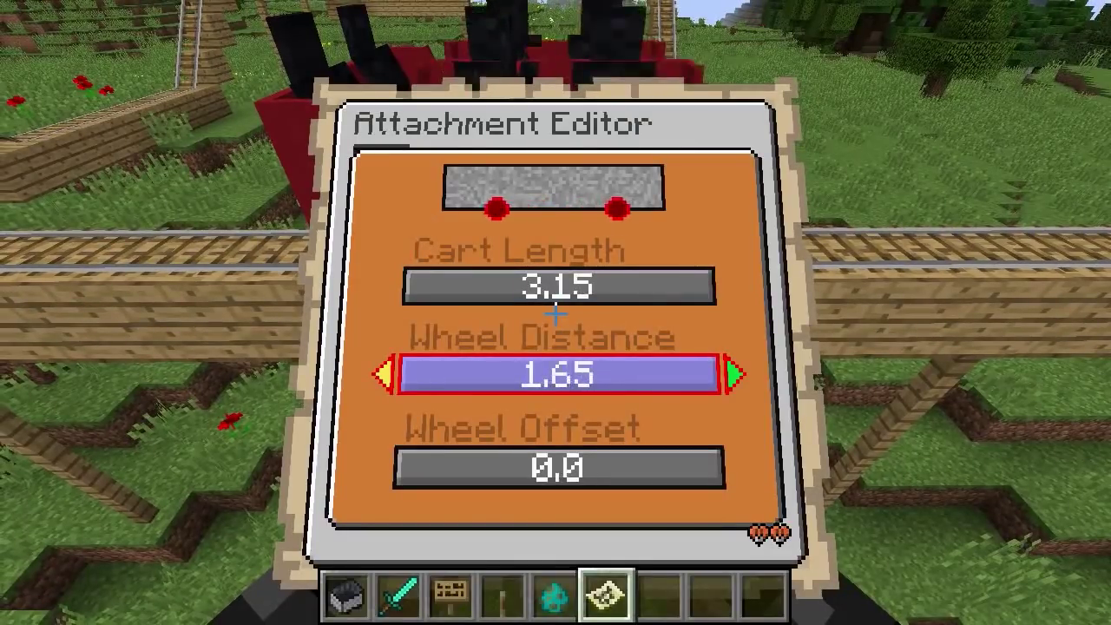
key("Escape")
key("2")
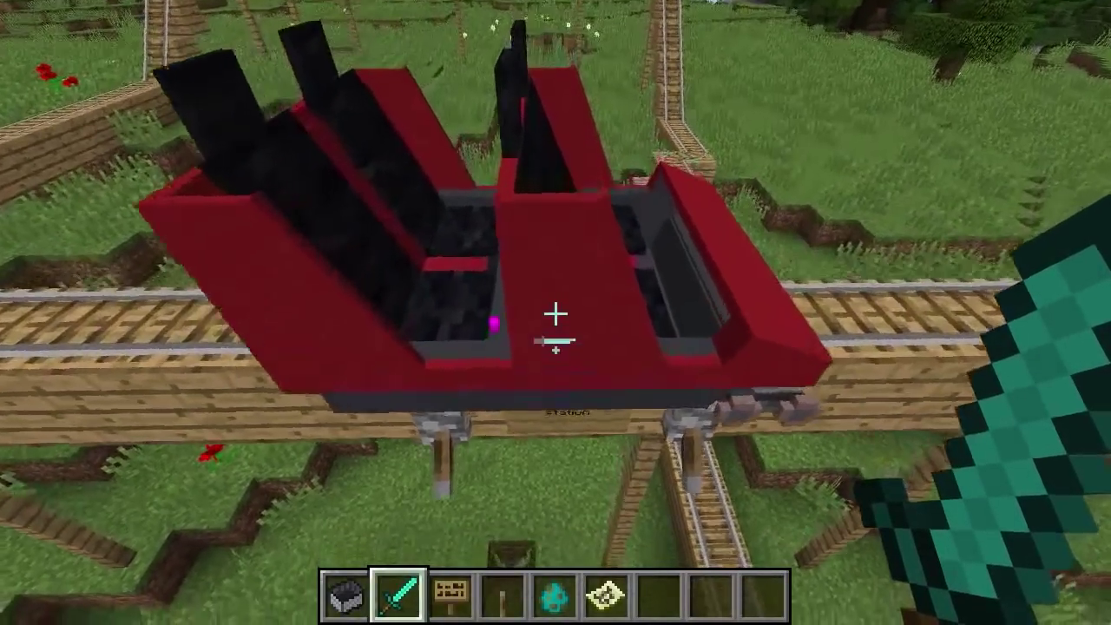
- Sit in the red car and set the seat position to 0.5 on X and 0.3 on Y
right_click(556, 314)
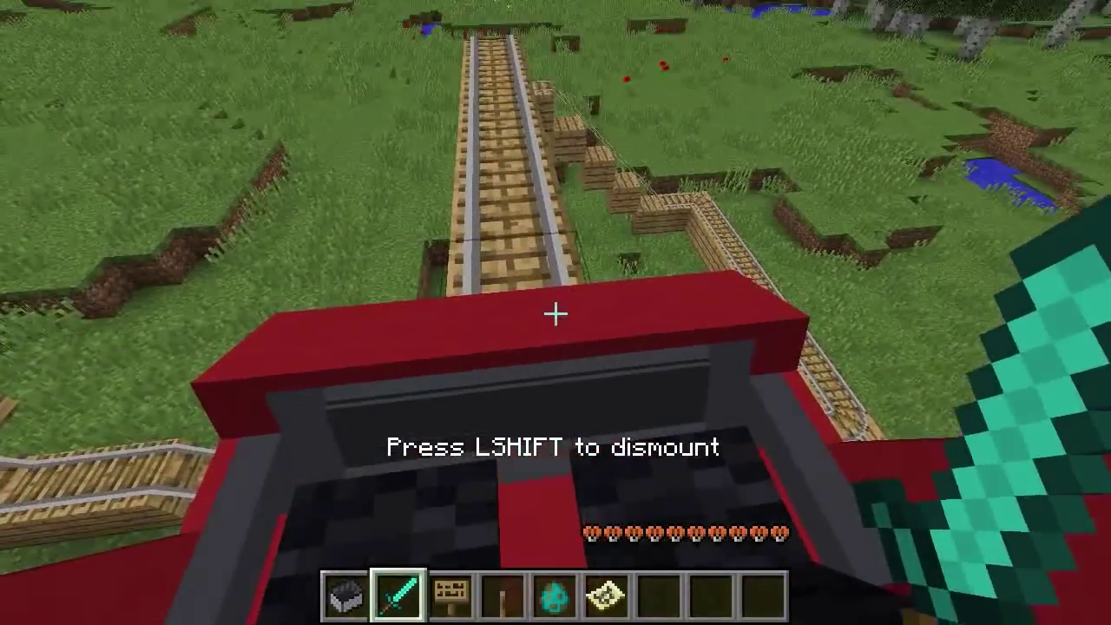
key("6")
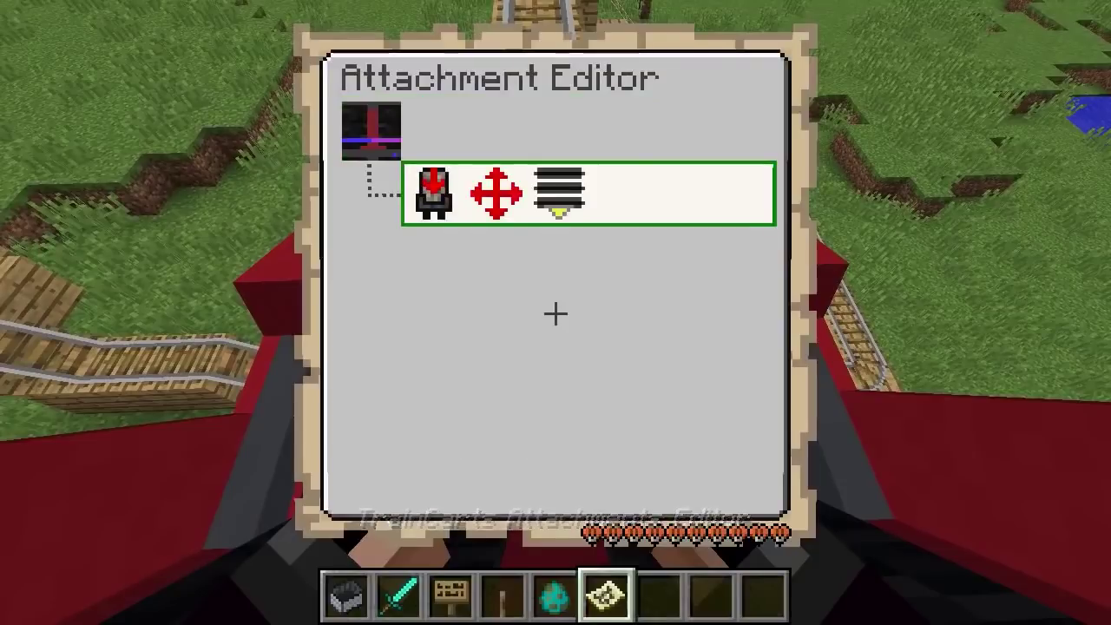
key("d")
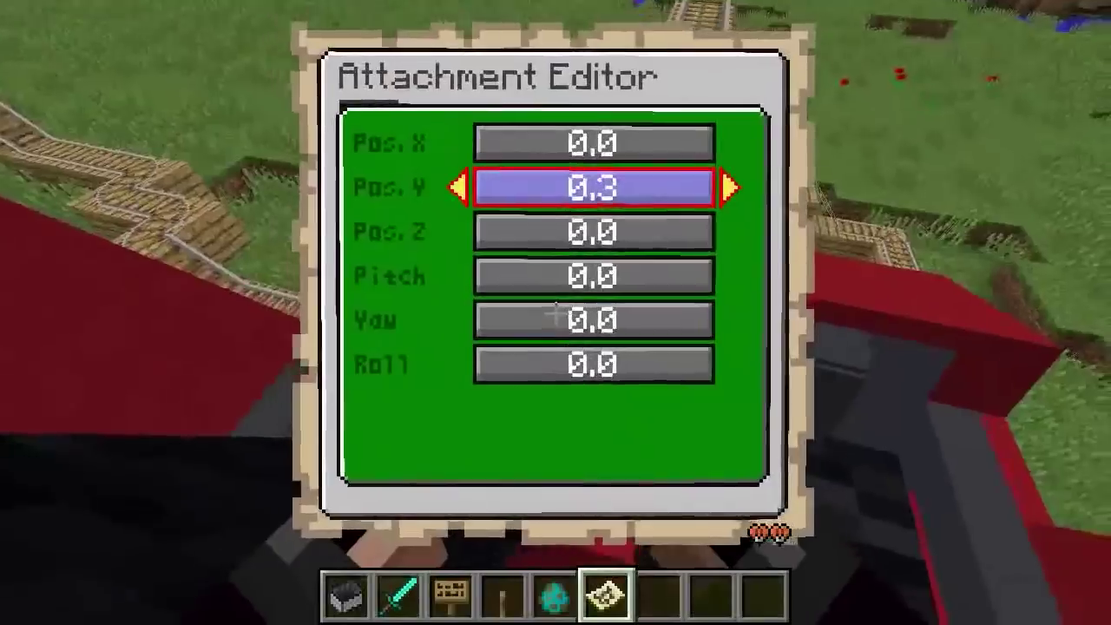
key("w")
key("d")
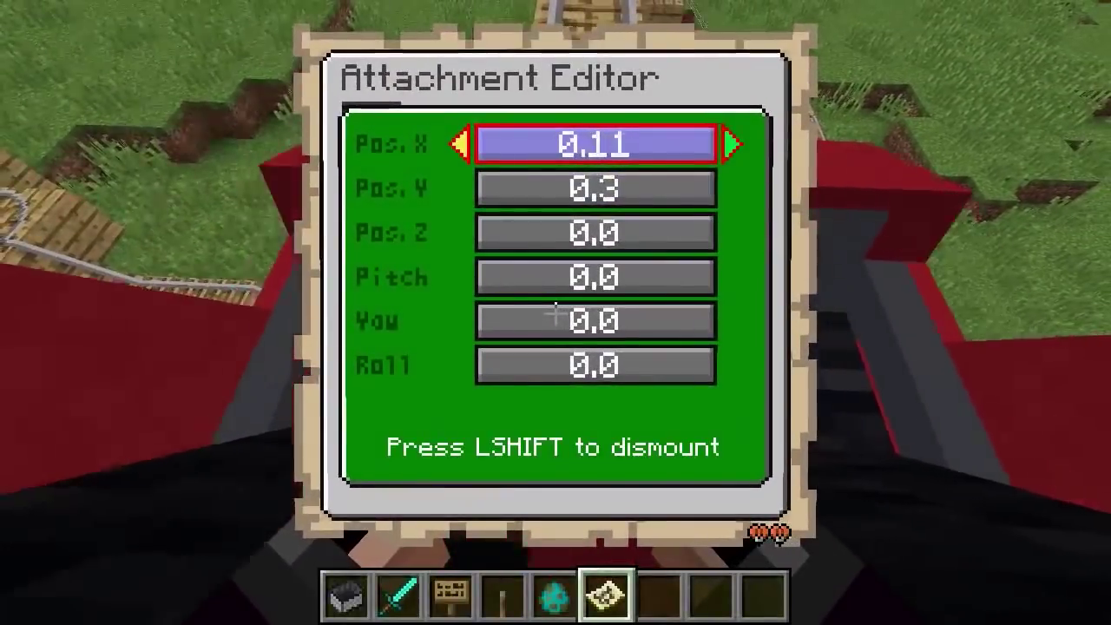
key("a")
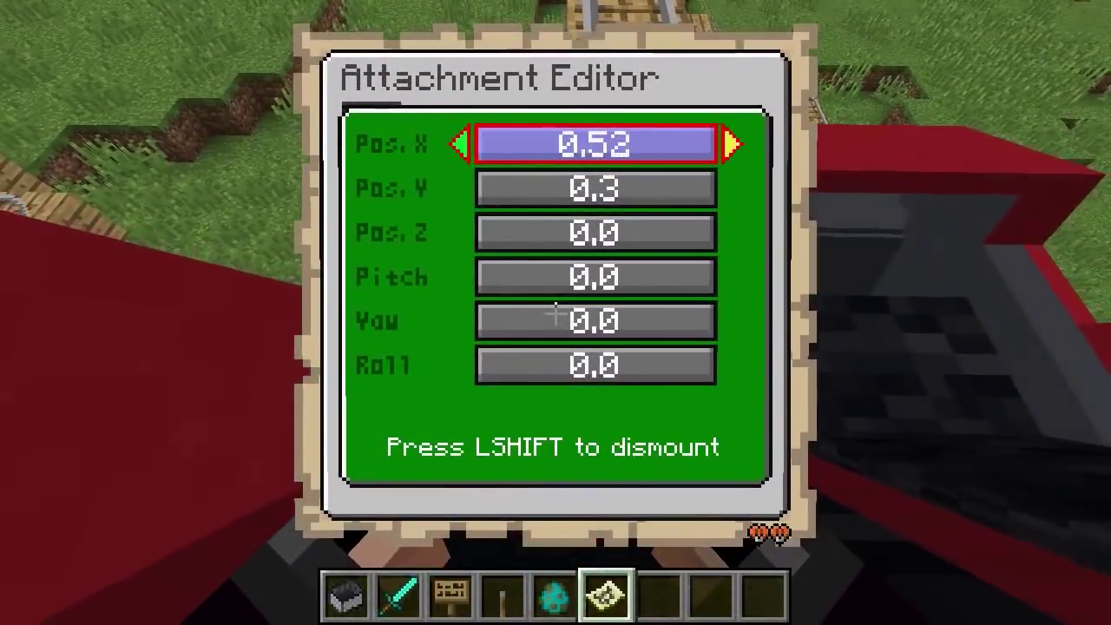
- Raise the seat's Pos. Z to 0.1 and switch back to the sword
key("2")
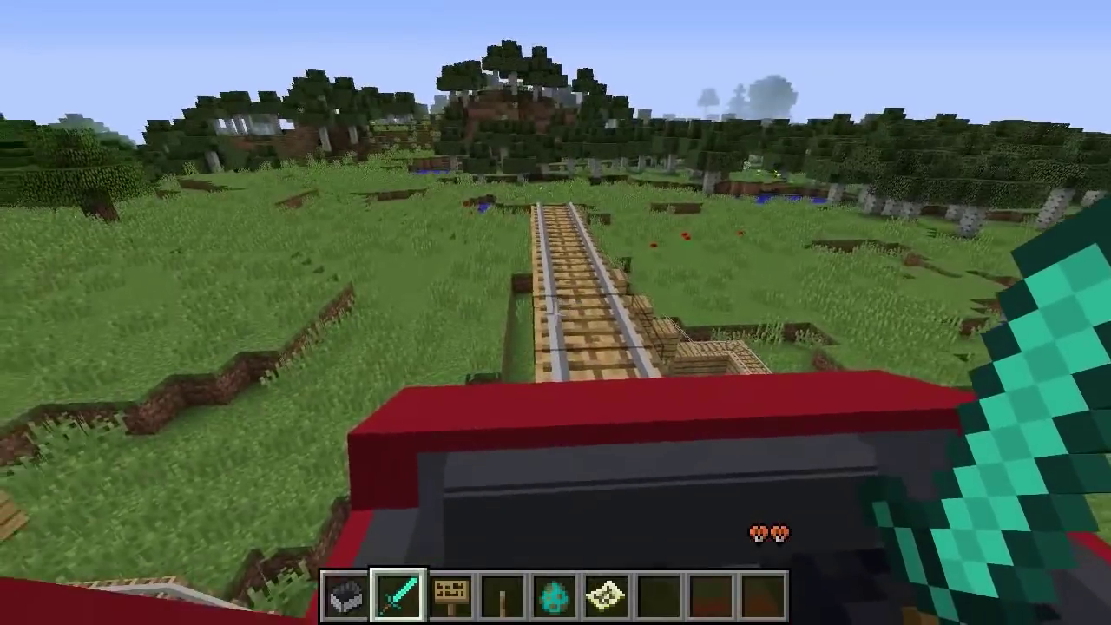
key("6")
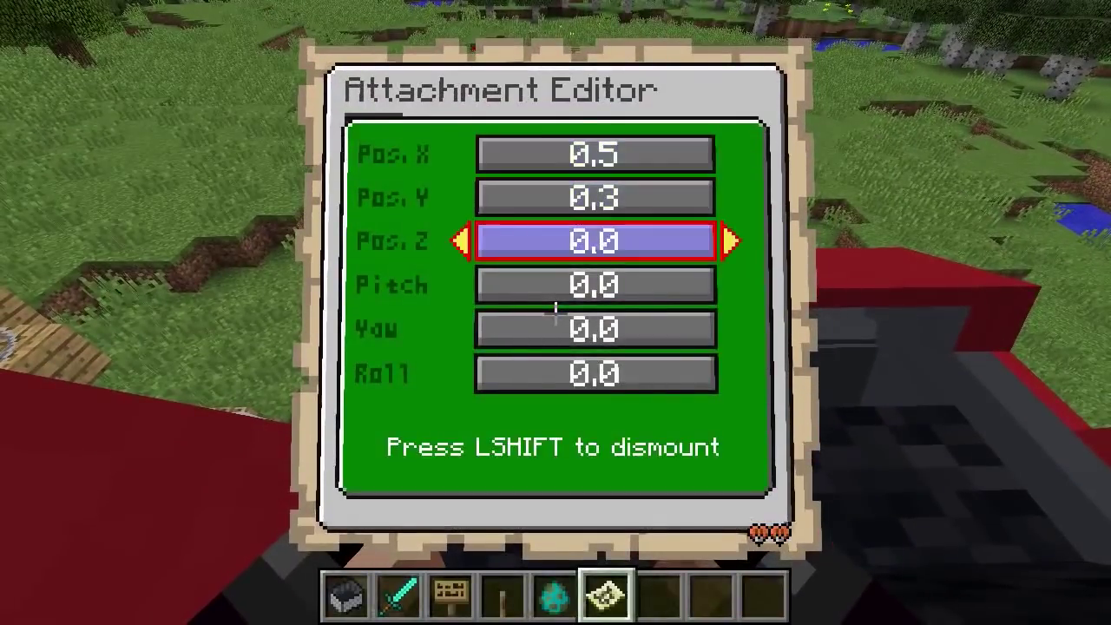
key("d")
key("f")
key("f")
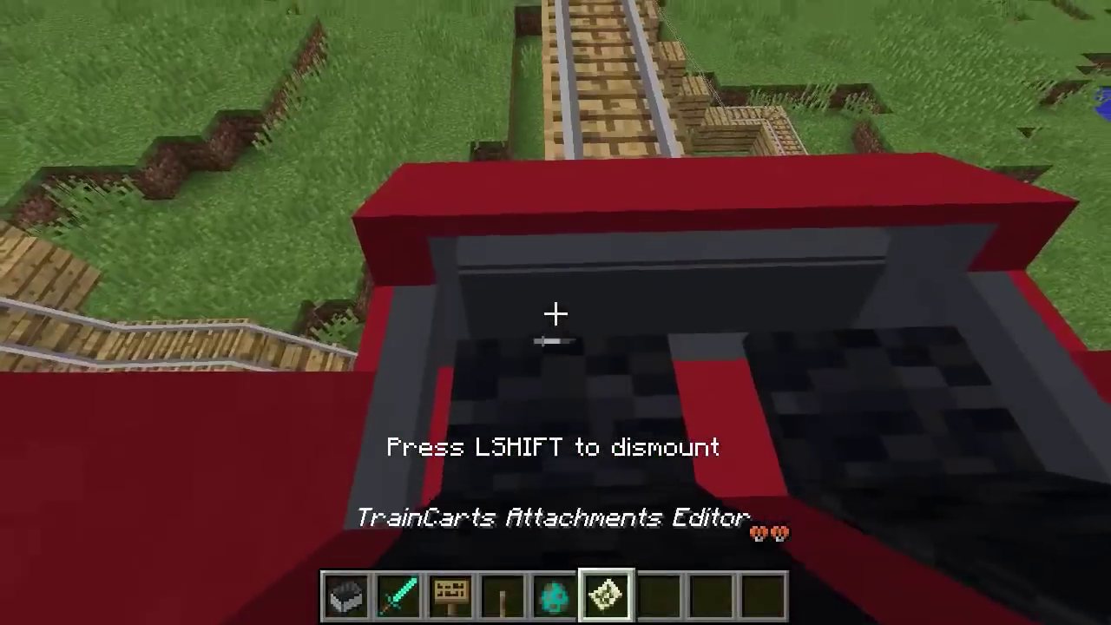
key("2")
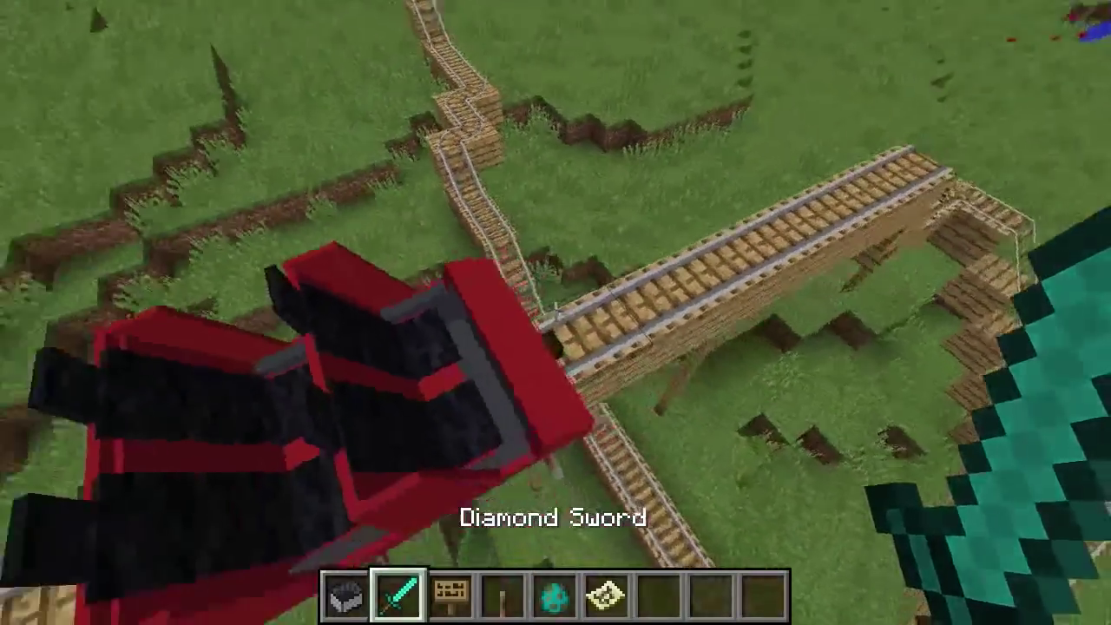
- Run /train collision mob enter so the train picks up mobs it hits
key("t")
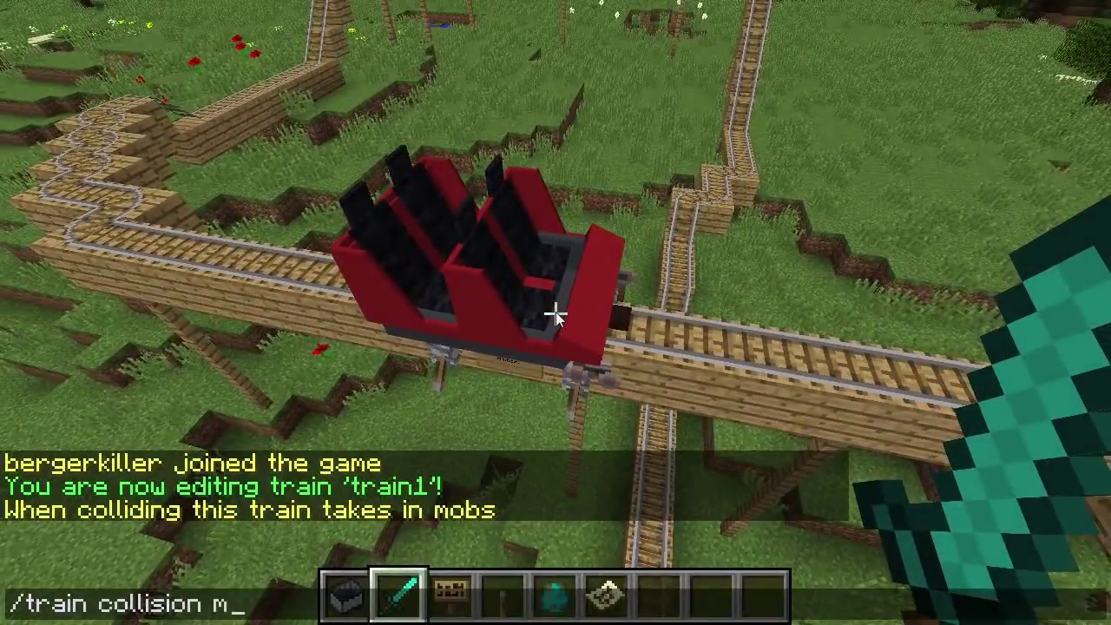
type("/train collision mob ente")
key("Return")
- Spawn a zombie on the track beside the train with the zombie spawn egg
key("5")
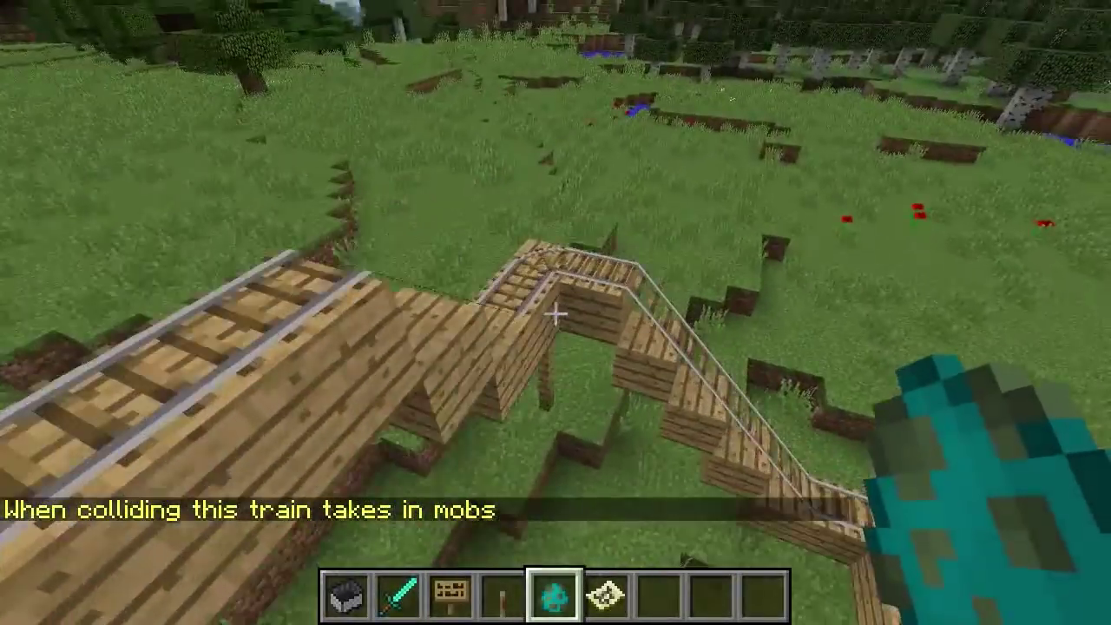
right_click(555, 315)
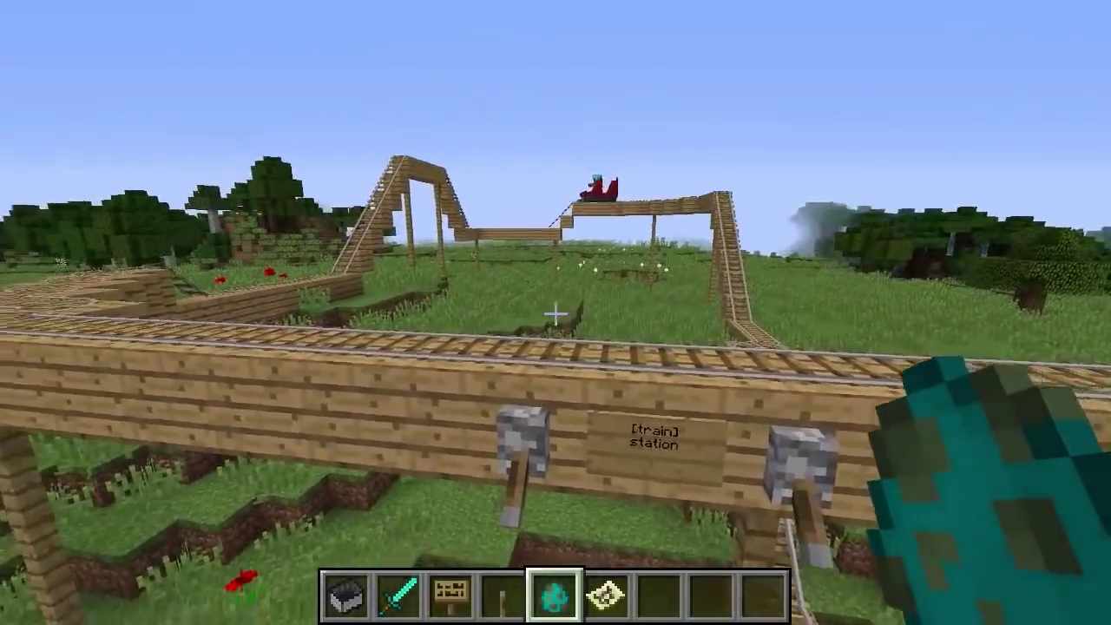
key("2")
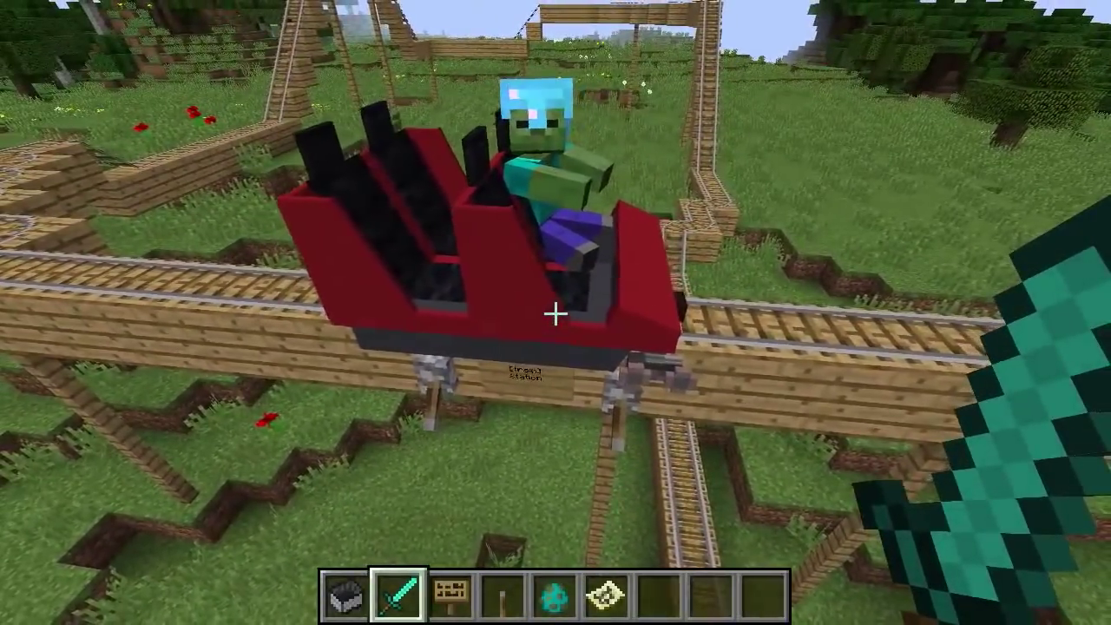
key("6")
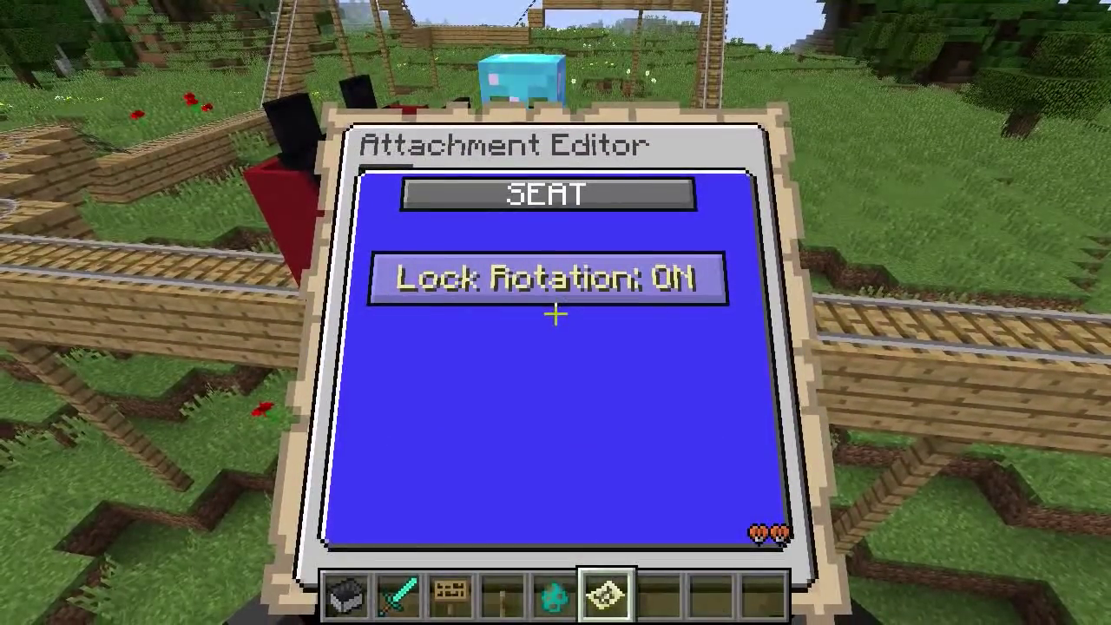
key("shift")
key("2")
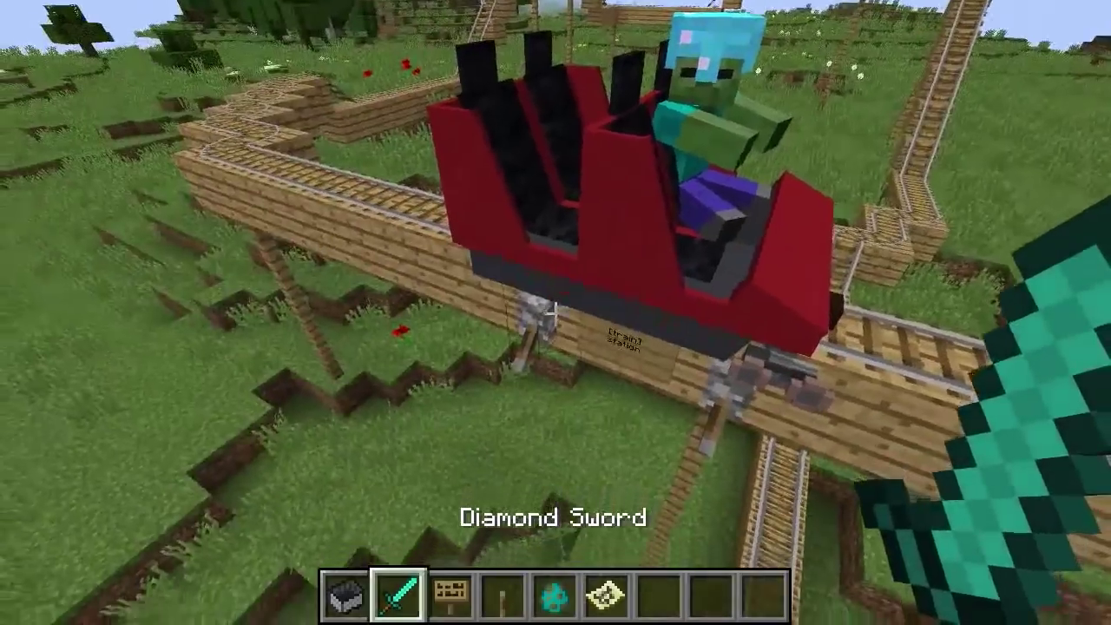
left_click(555, 313)
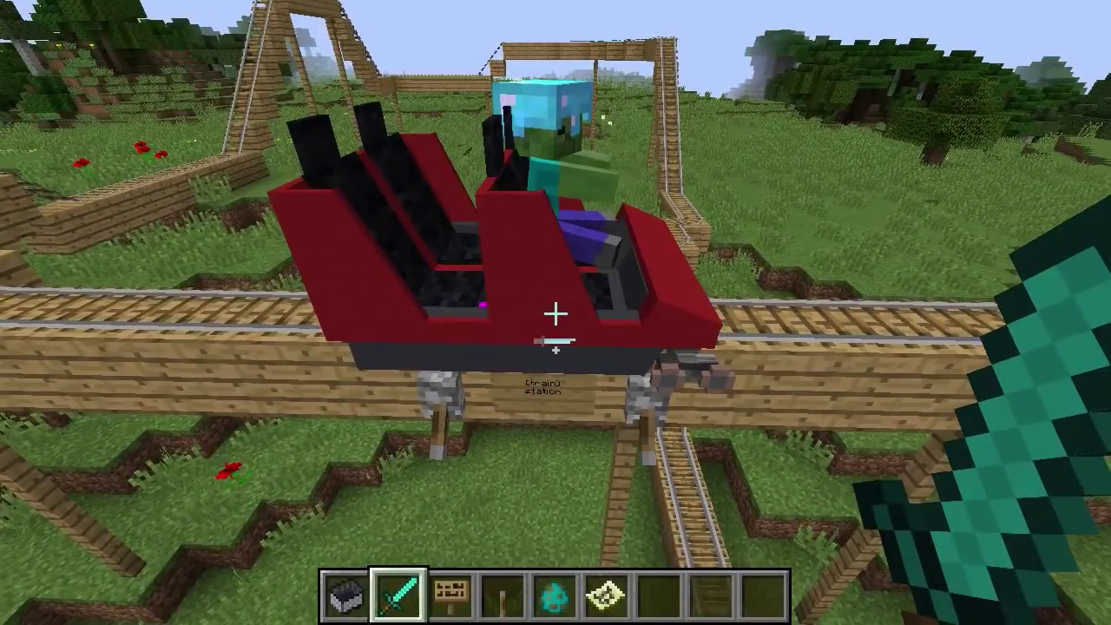
- Sit in the coaster car and add three new attachments under the car's root
right_click(555, 314)
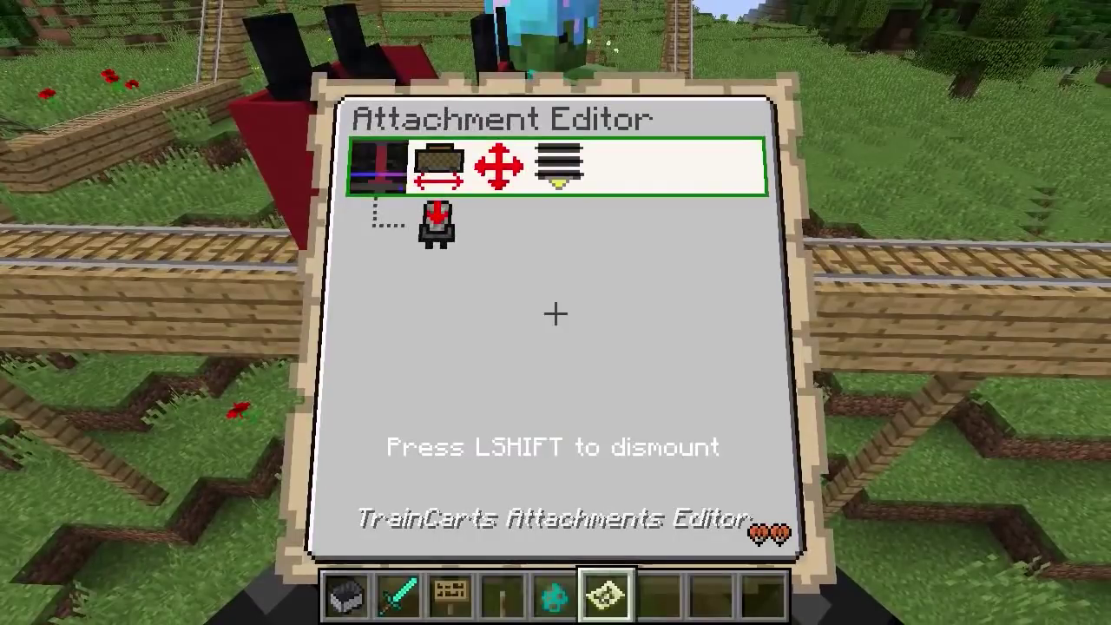
key("space")
key("space")
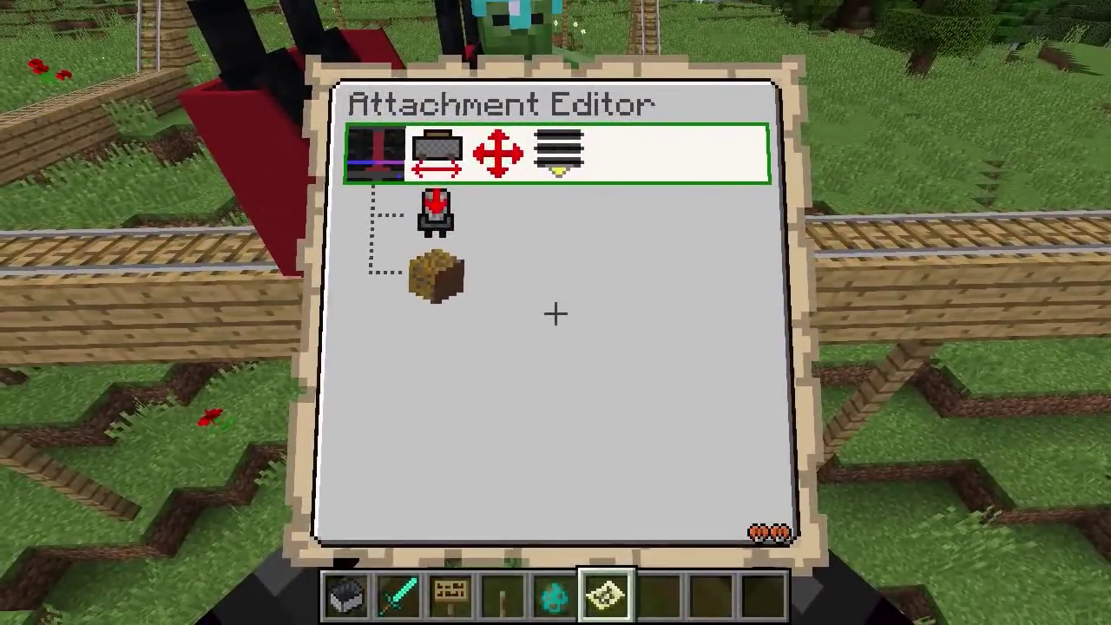
key("space")
key("space")
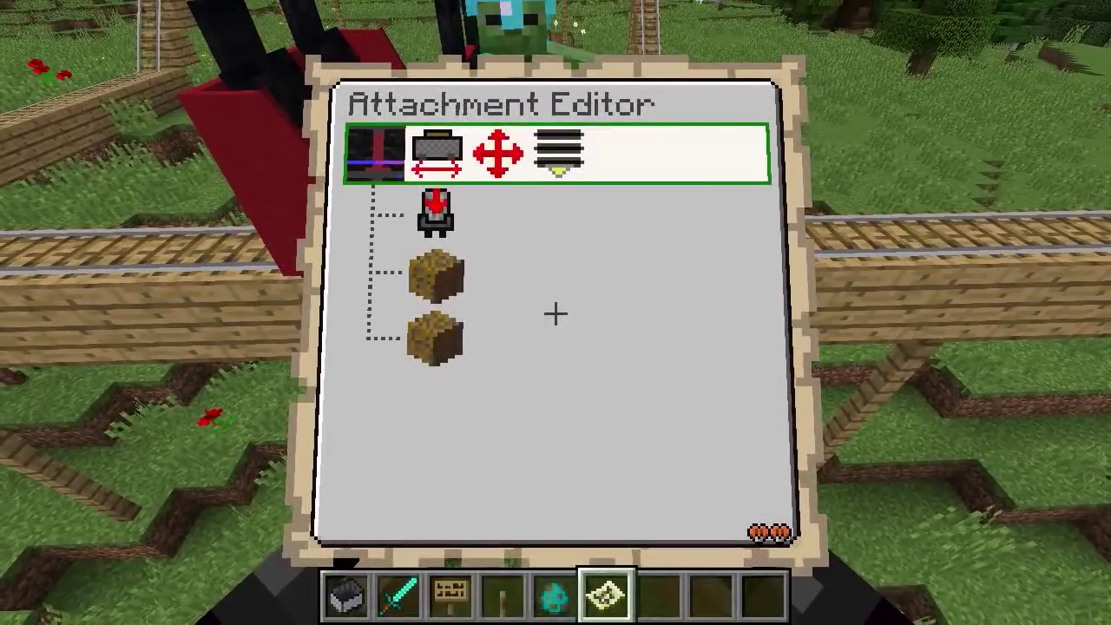
key("space")
key("space")
key("s")
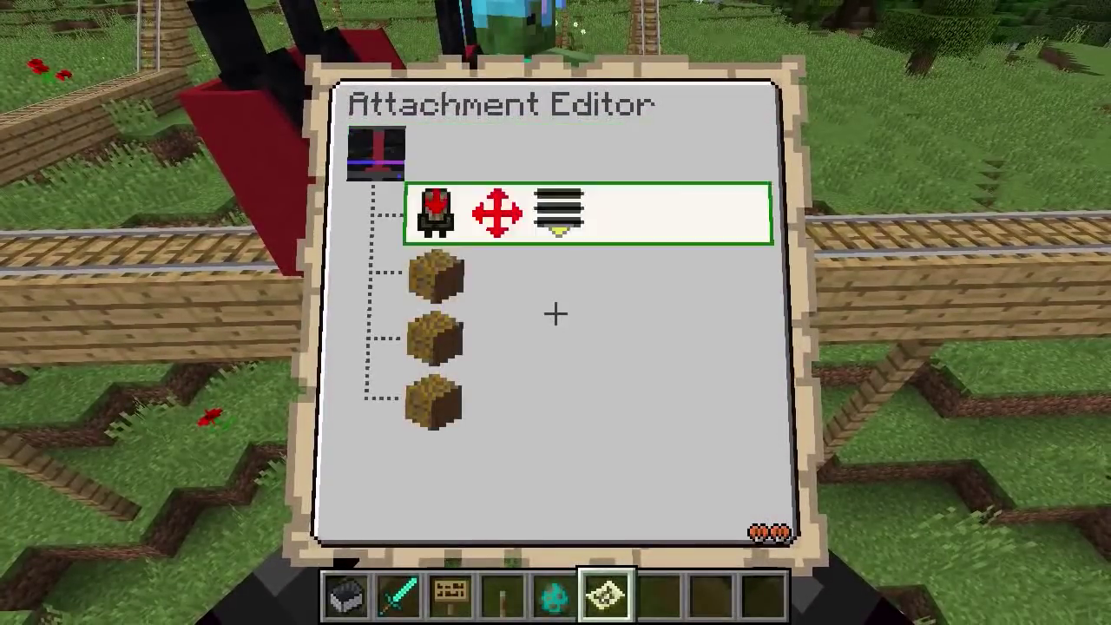
key("space")
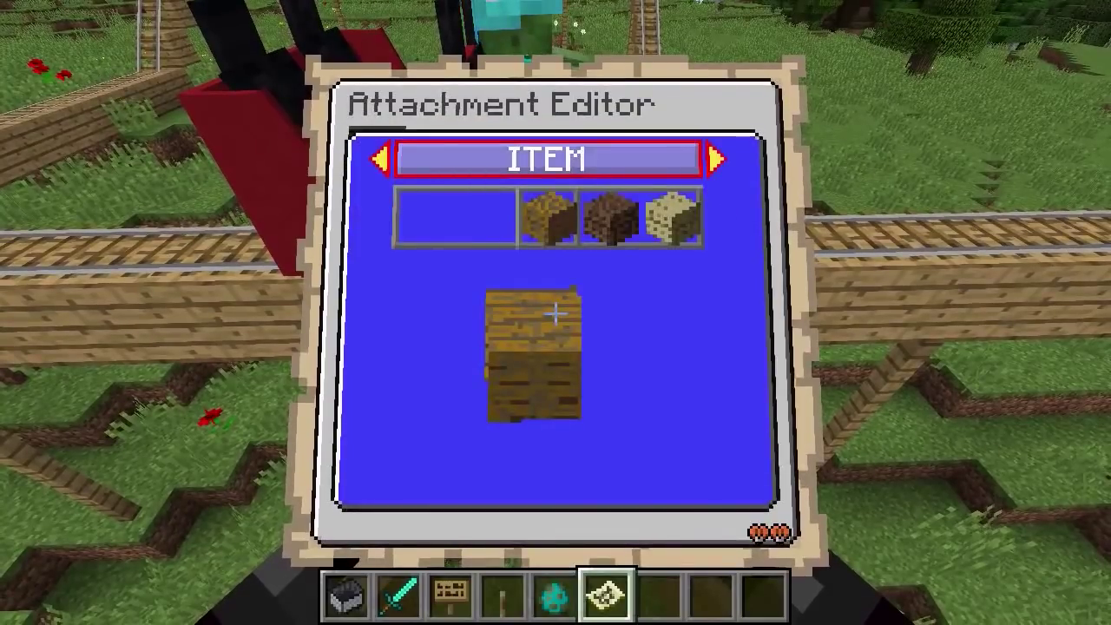
- Make the new attachments SEAT type with Lock Rotation turned on
key("d")
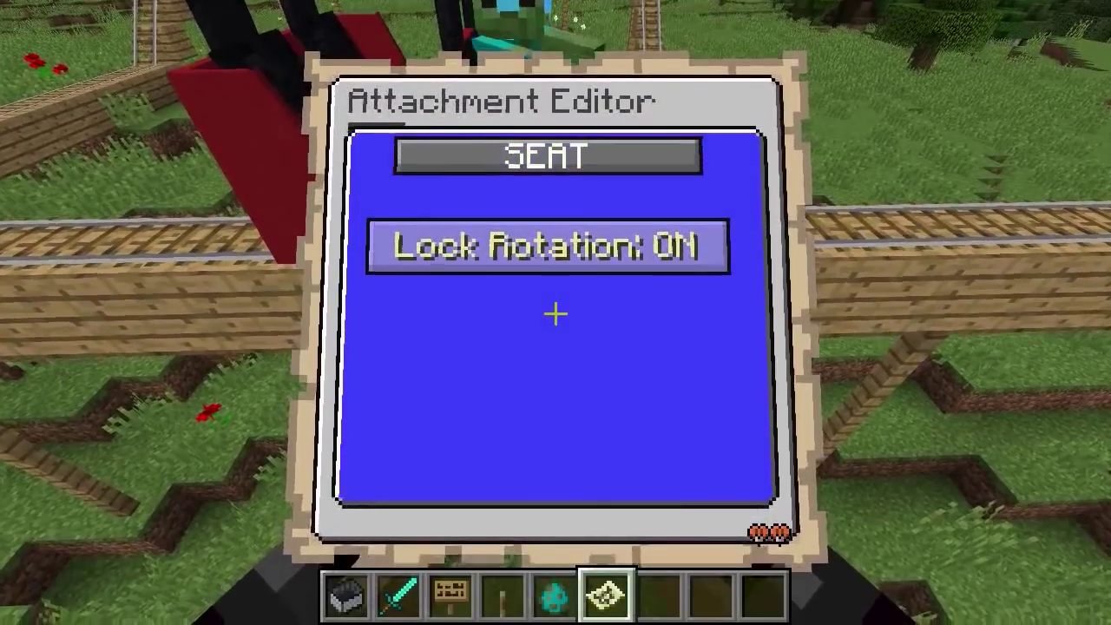
key("shift")
key("s")
key("space")
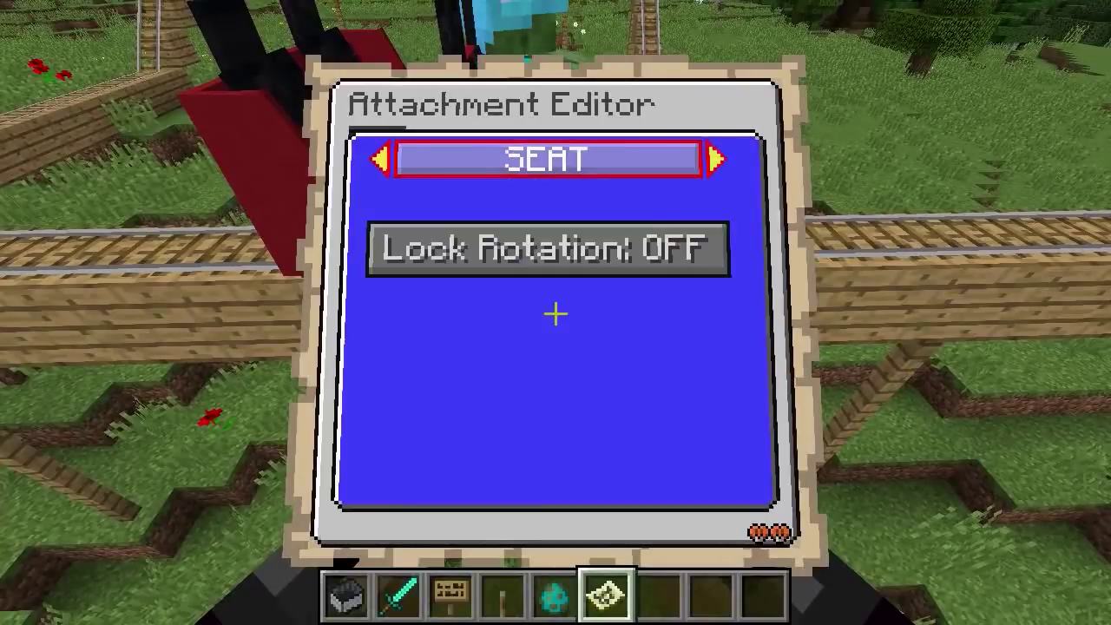
key("space")
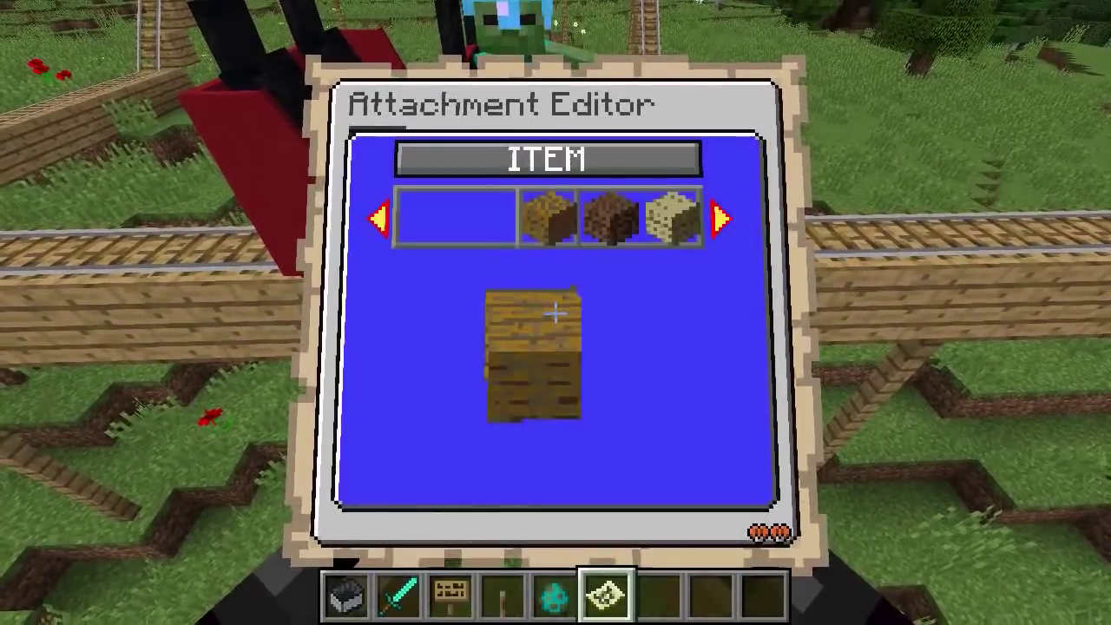
key("space")
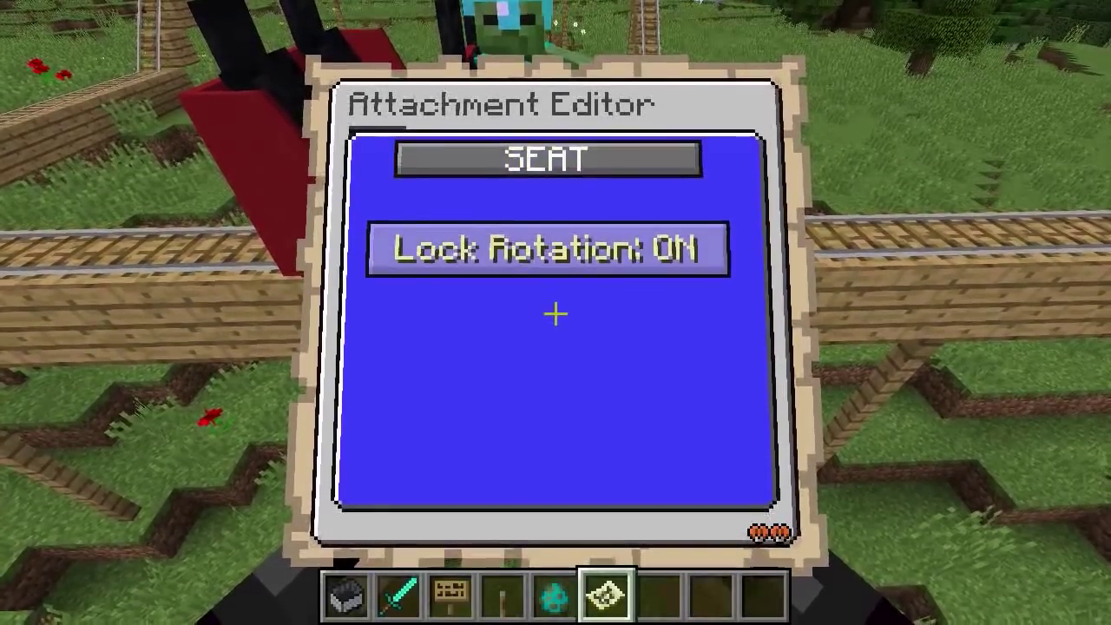
key("shift")
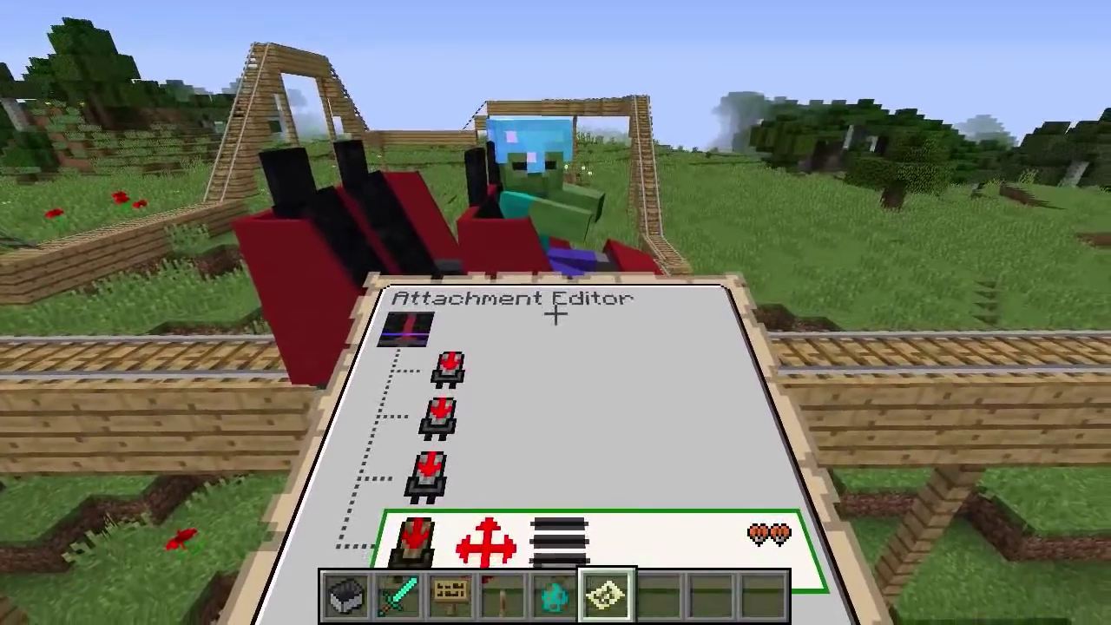
- Use the zombie spawn egg to spawn zombies beside and into the red coaster car
scroll(555, 313, "up", 1)
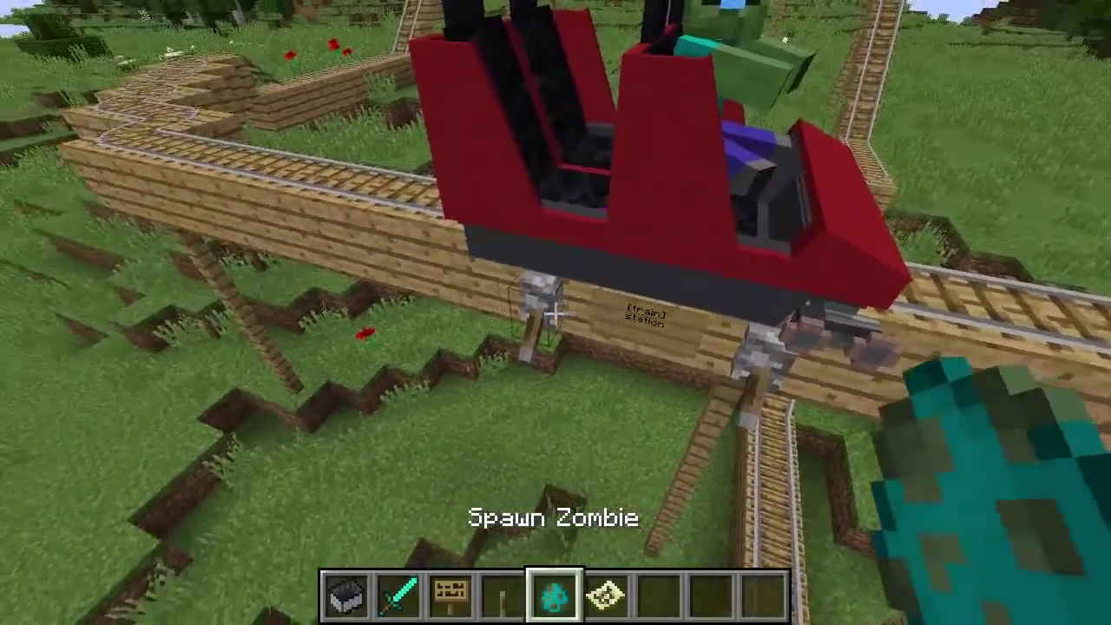
right_click(556, 312)
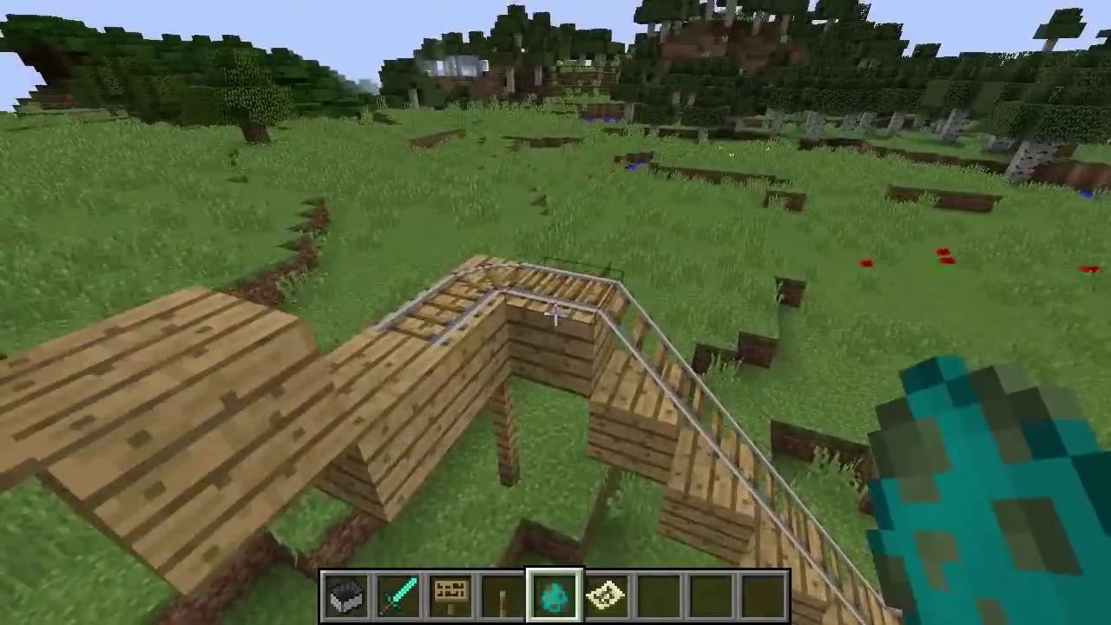
right_click(556, 312)
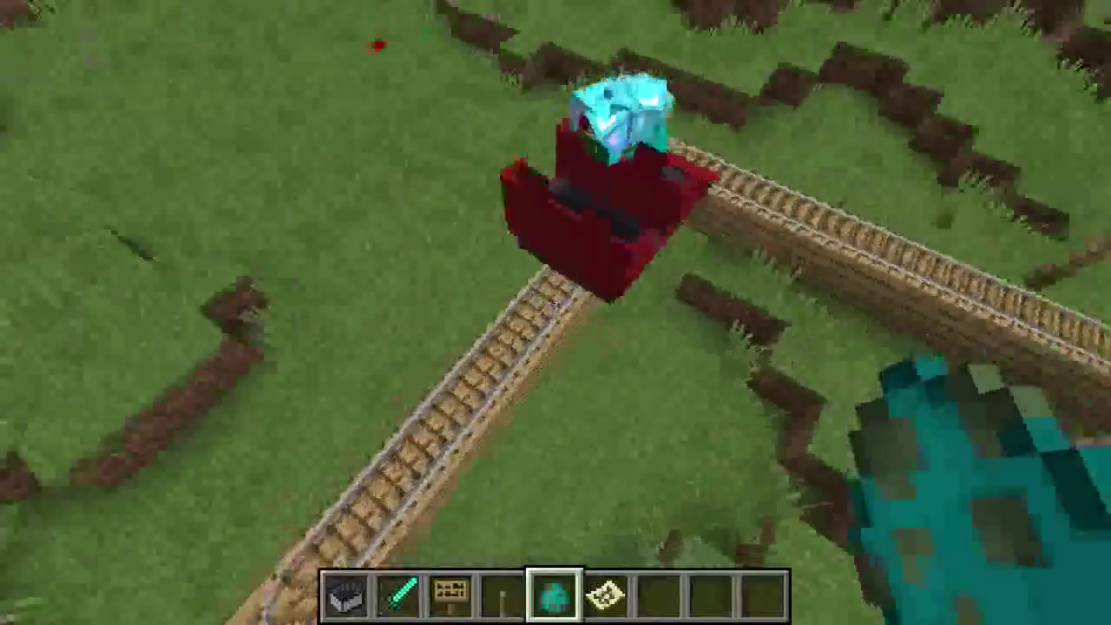
- Walk back along the track to the station and get into the coaster car again
key("w")
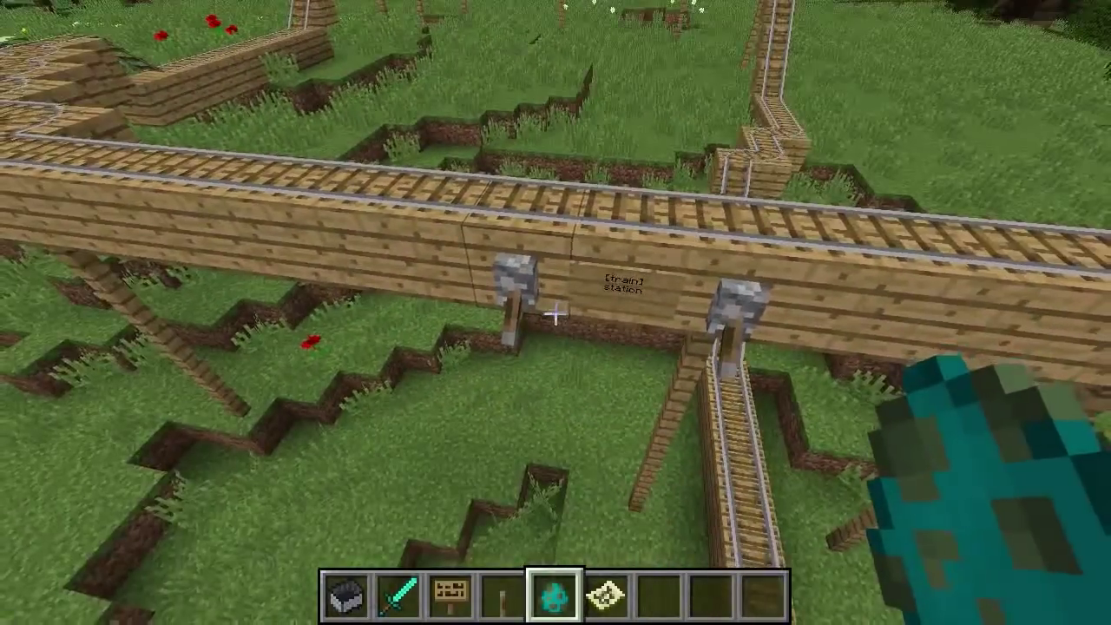
key("s")
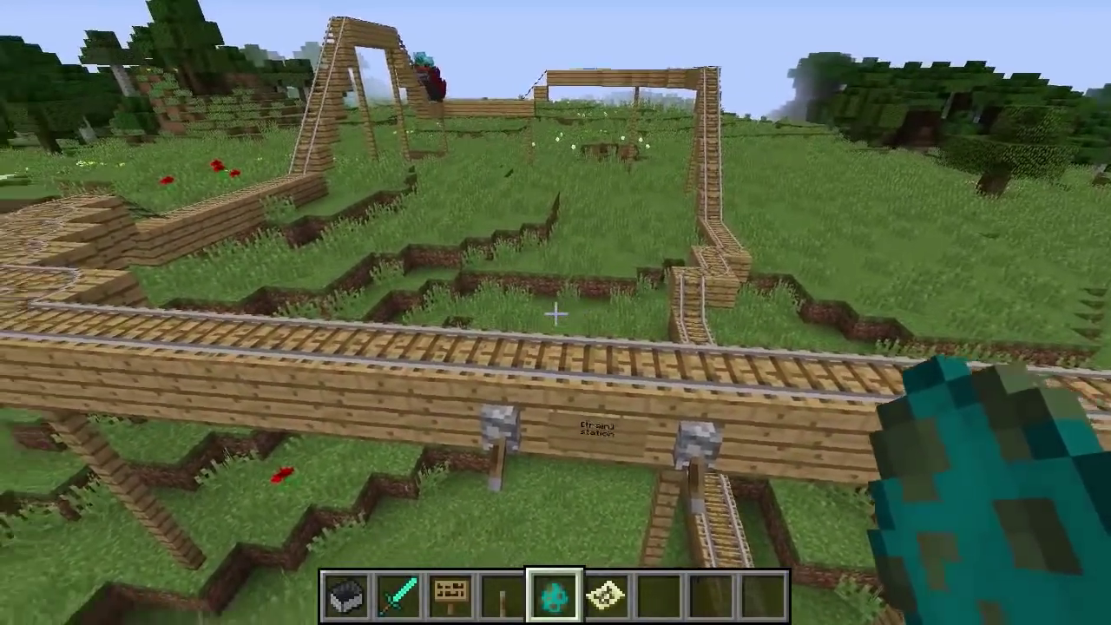
key("s")
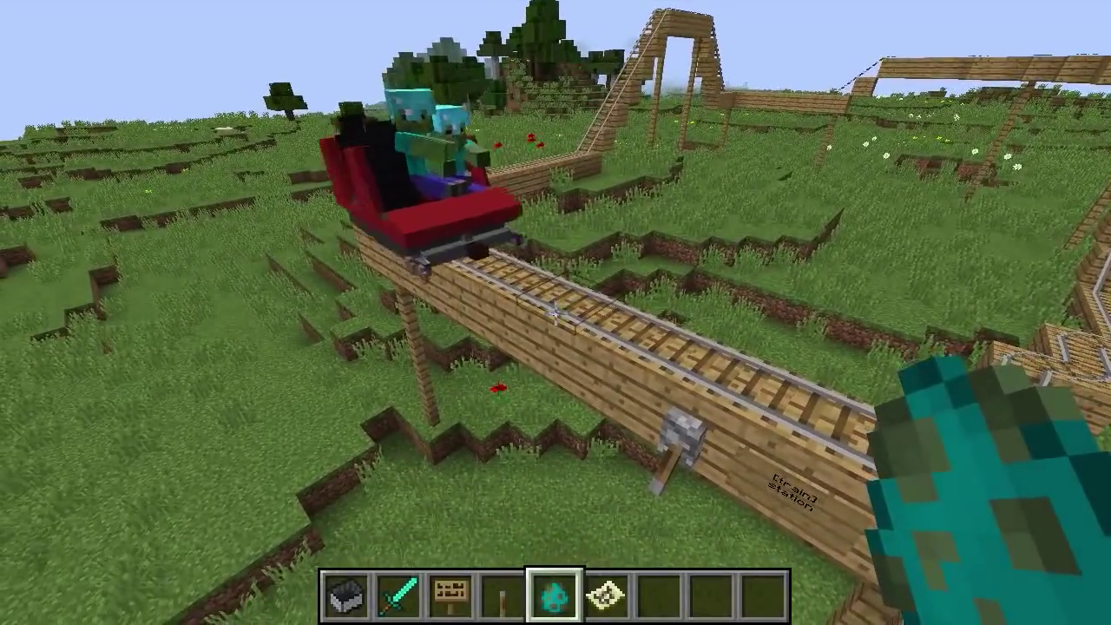
right_click(555, 313)
scroll(555, 312, "down", 1)
- Open the car's attachment editor and inspect an attachment's position settings
right_click(556, 312)
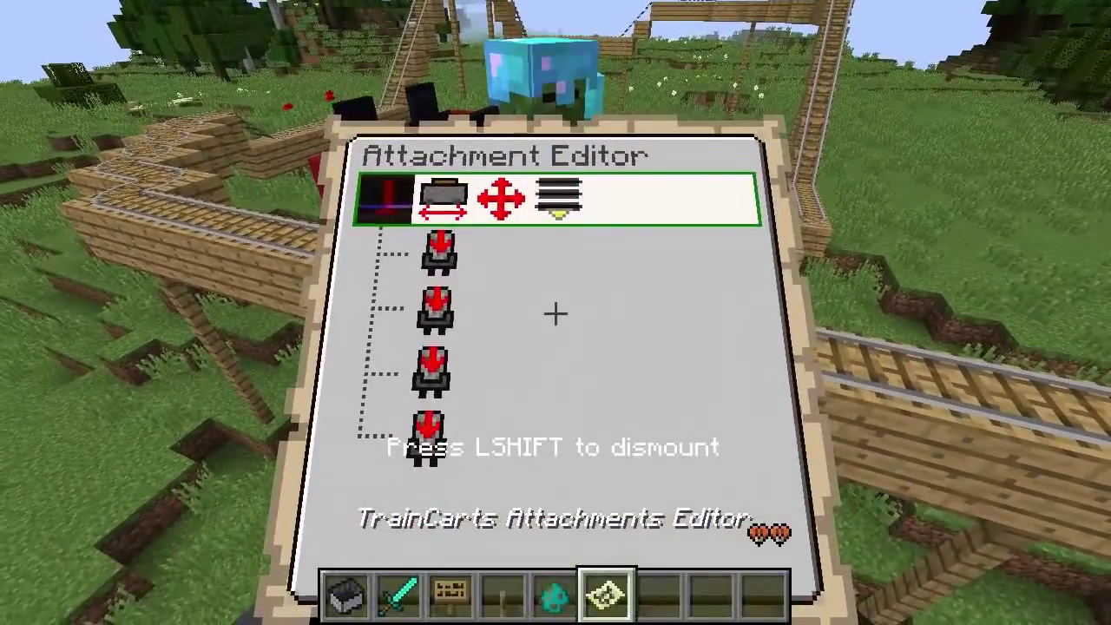
key("d")
key("d")
key("space")
key("shift")
- Set the second seat's position to Y 0.18 and Z -0.68
key("s")
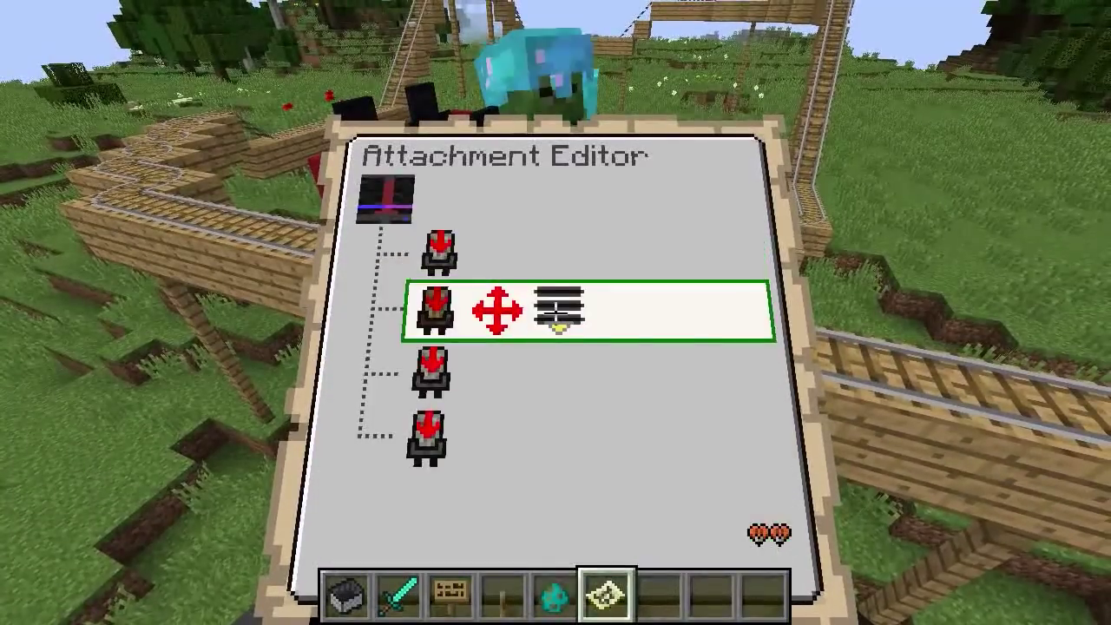
key("space")
key("s")
key("d")
key("a")
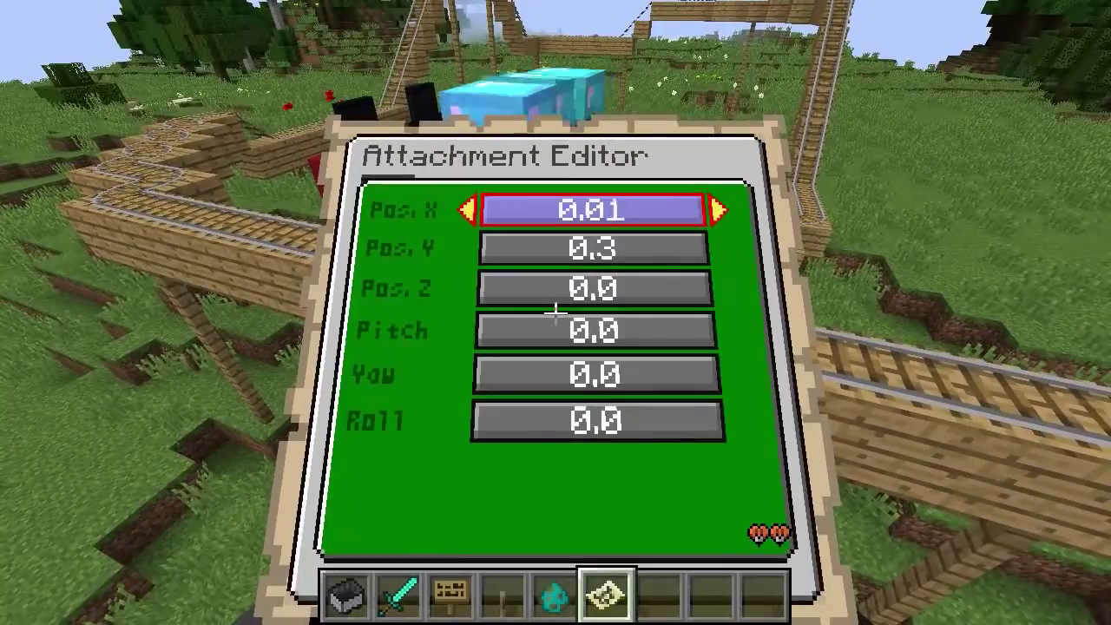
key("s")
key("a")
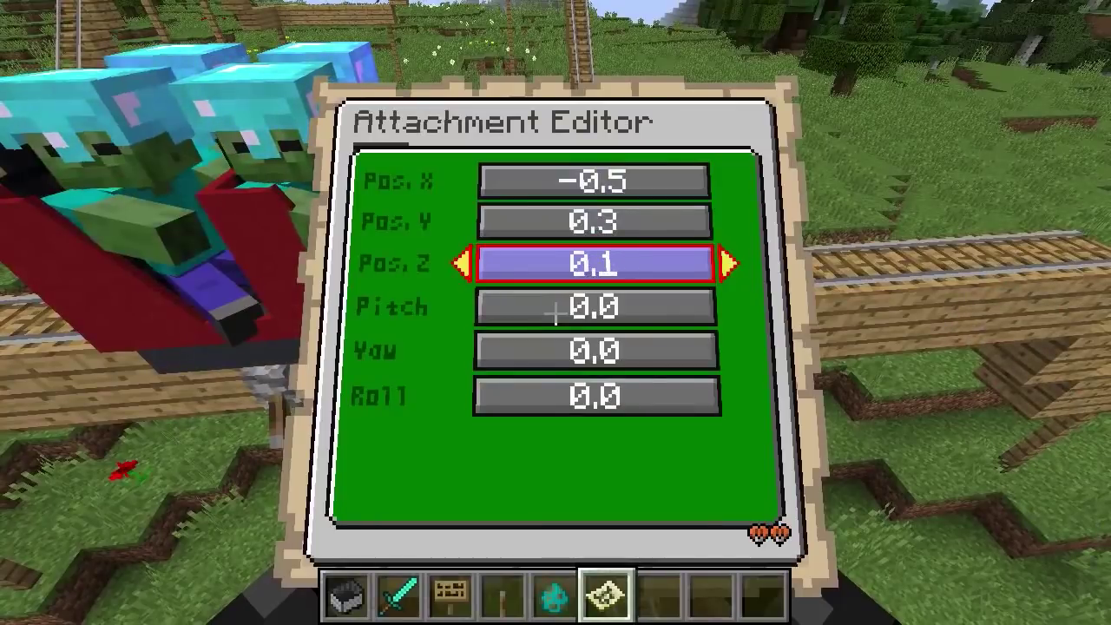
key("2")
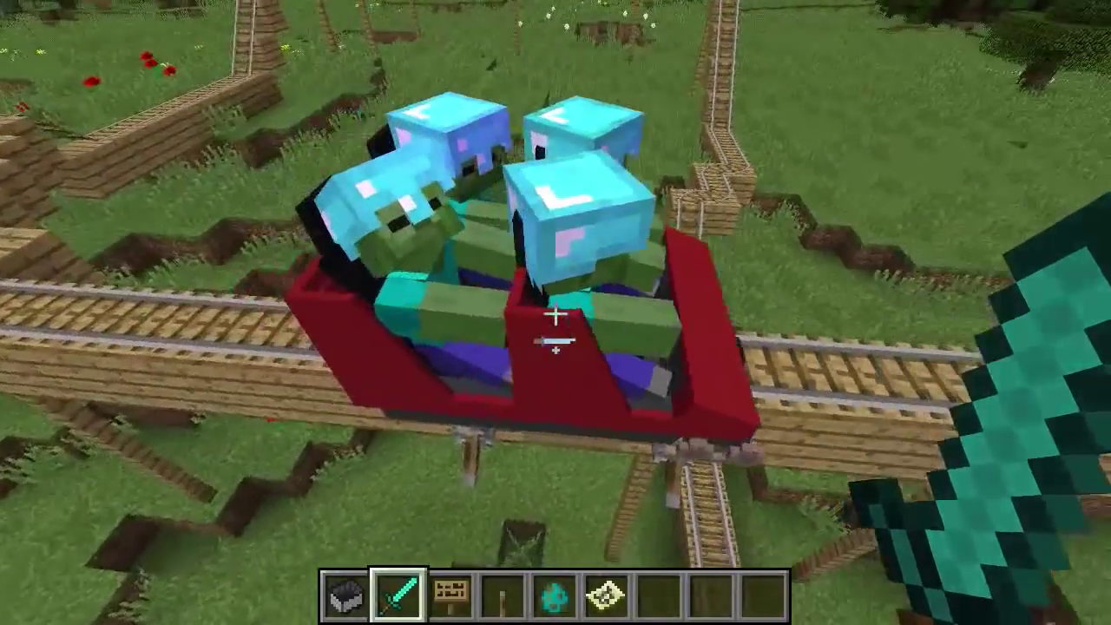
- Add a new item attachment to the car displaying the Golden Pickaxe
key("6")
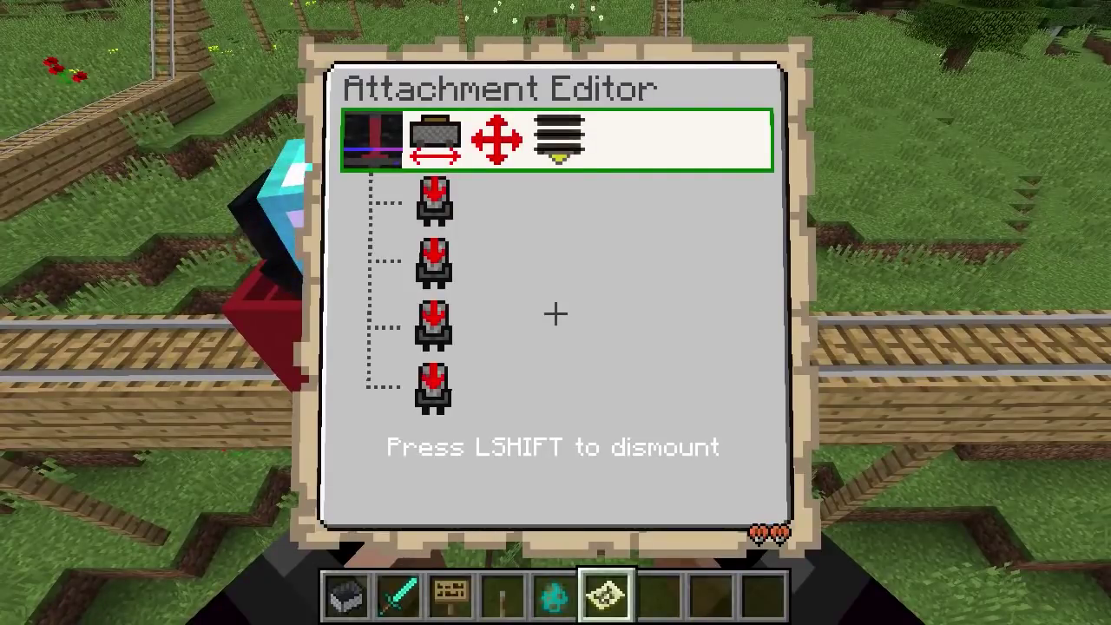
key("space")
key("space")
key("s")
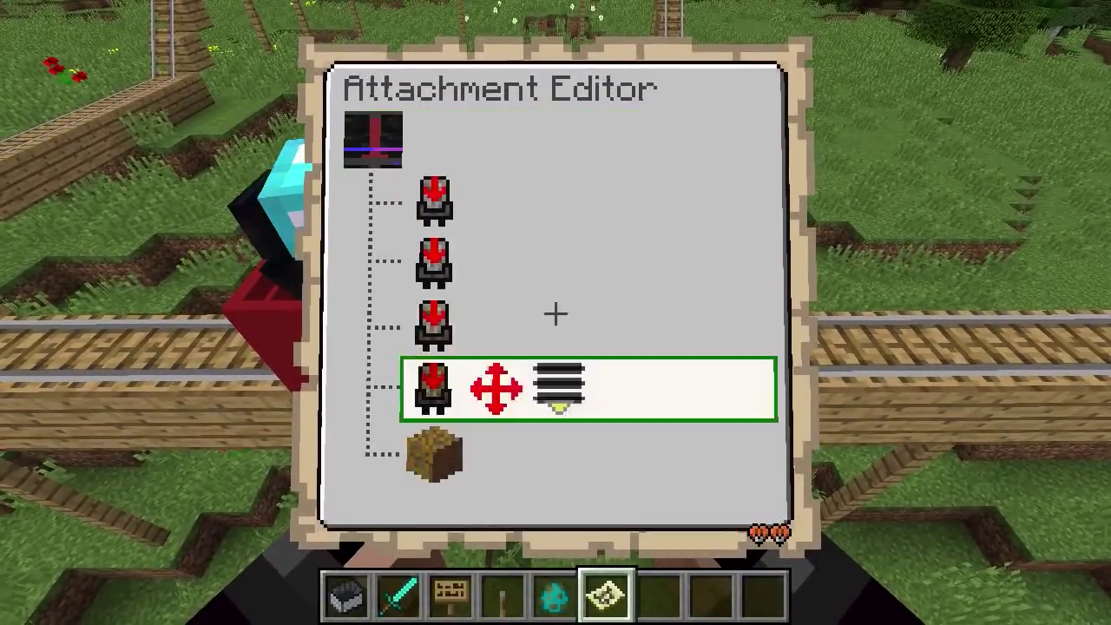
key("space")
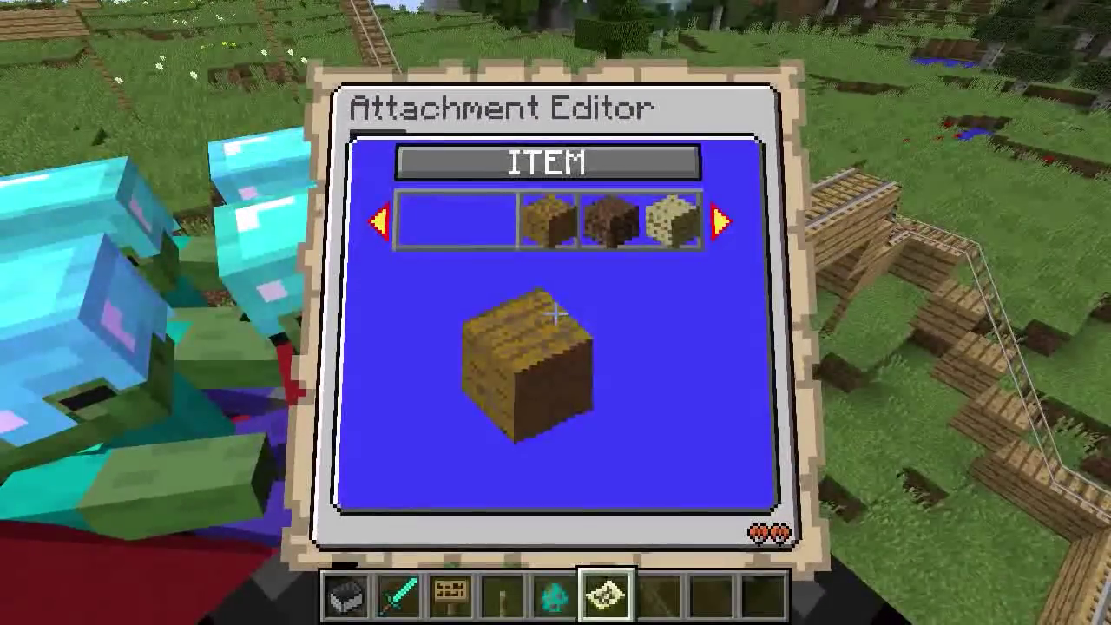
key("space")
key("s")
key("s")
key("s")
key("s")
key("s")
key("s")
key("s")
key("s")
key("a")
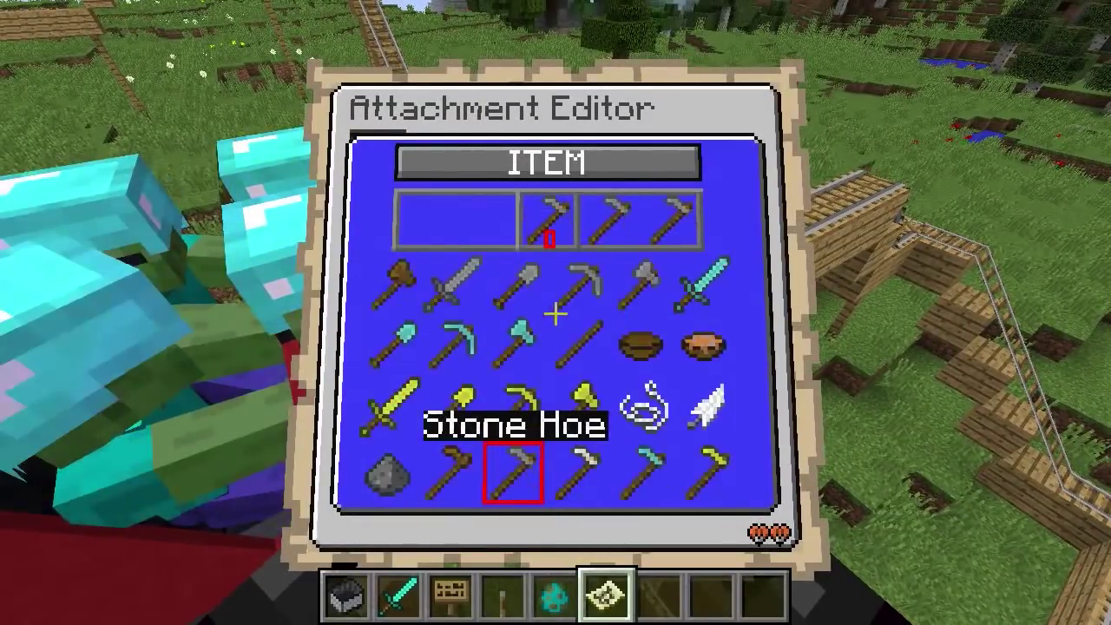
key("space")
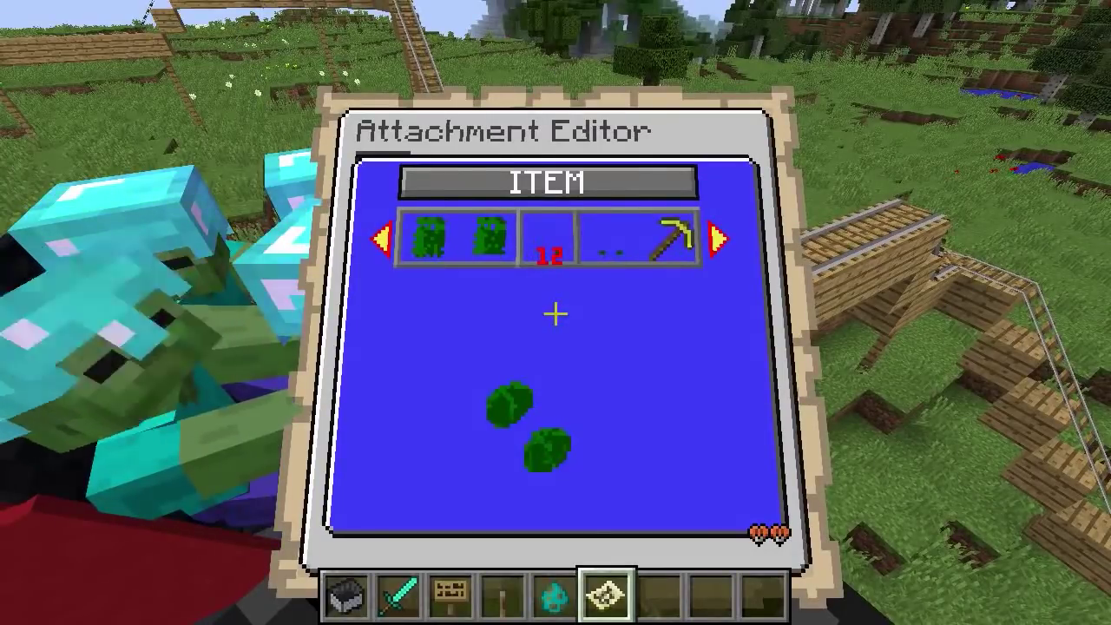
key("d")
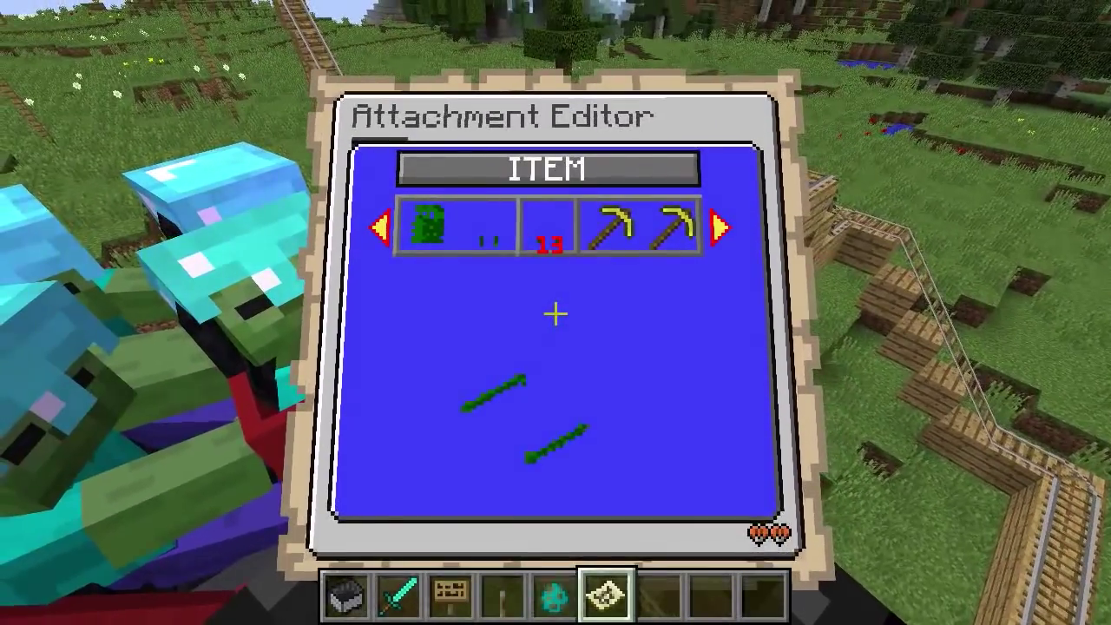
key("a")
key("Escape")
key("2")
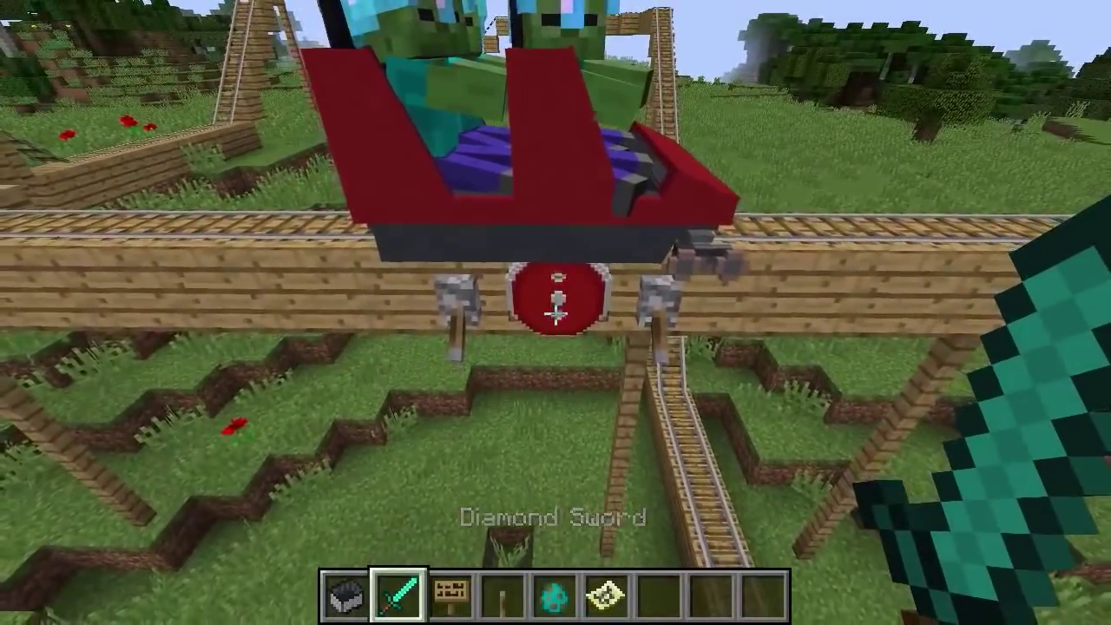
- Select the new item attachment and raise its Y position to 2.93
key("6")
right_click(556, 312)
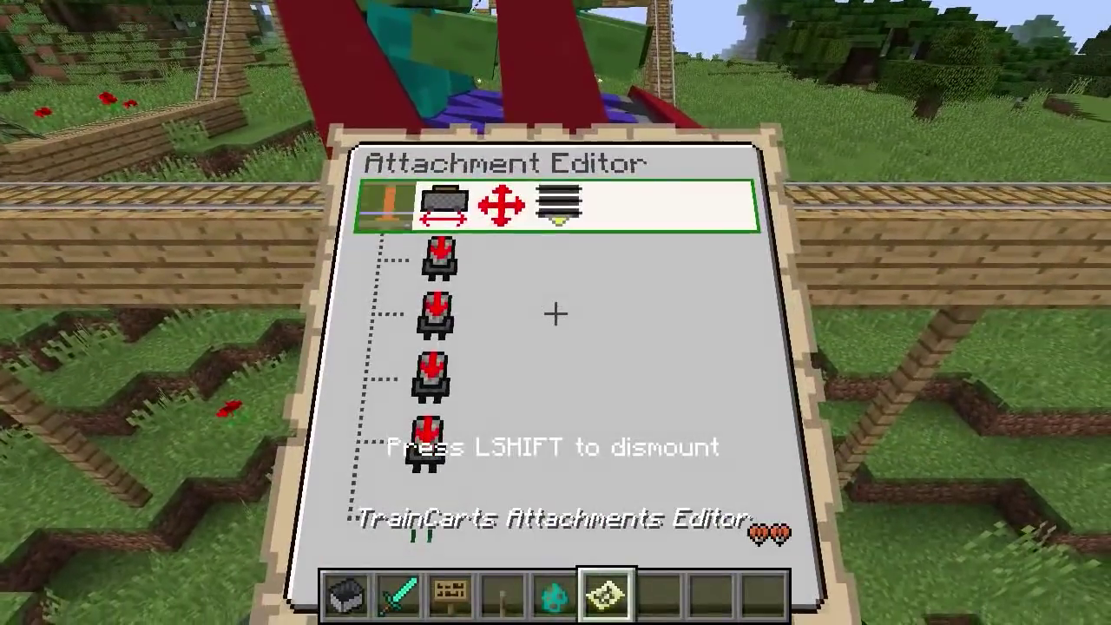
key("s")
key("s")
key("s")
key("s")
key("s")
key("d")
key("space")
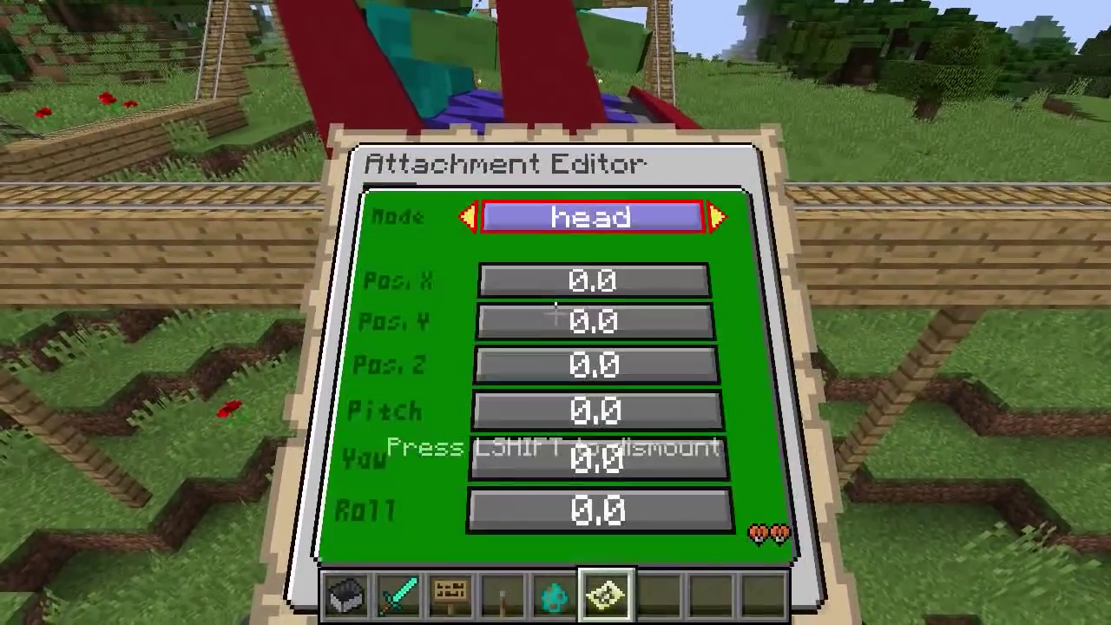
key("s")
key("s")
key("d")
key("d")
key("d")
key("d")
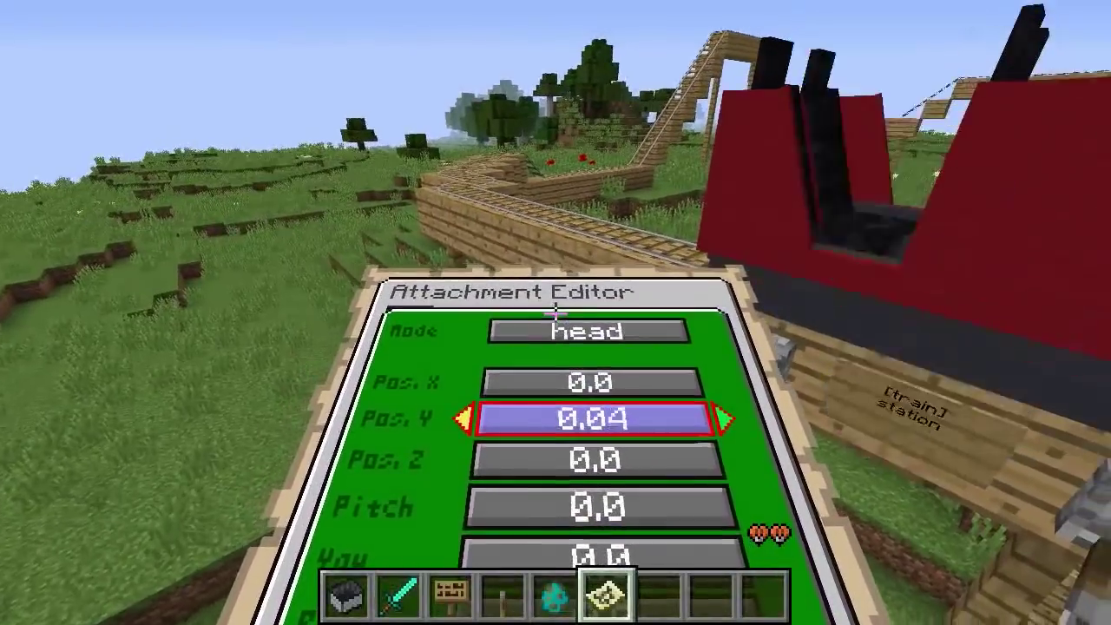
key("d")
key("d")
key("d")
key("d")
key("d")
key("d")
key("d")
key("d")
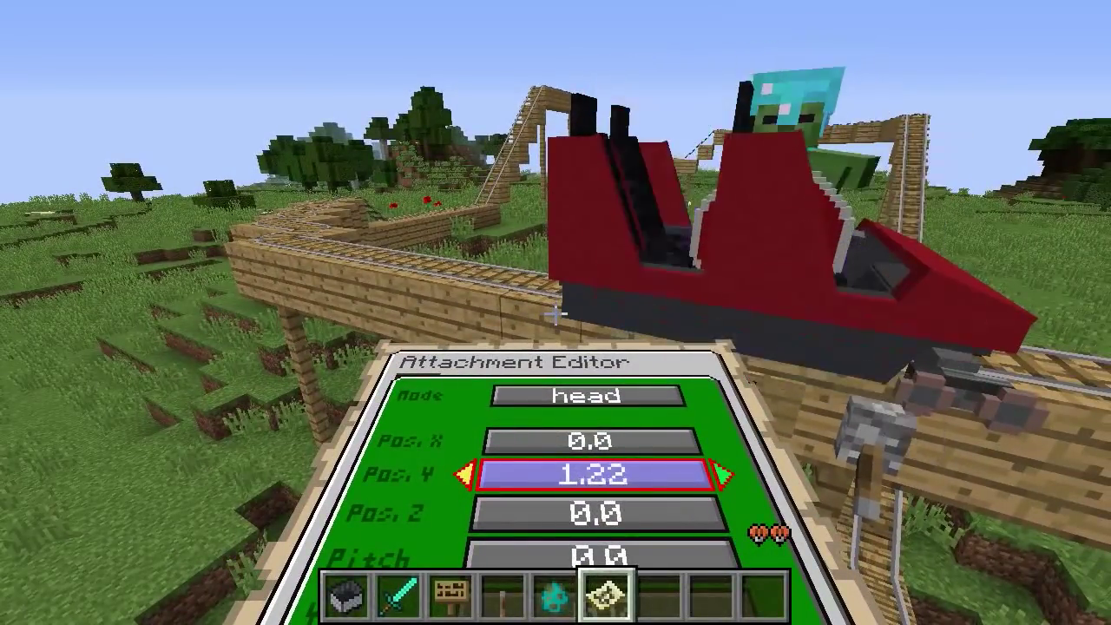
key("d")
key("d")
key("d")
key("d")
key("d")
key("d")
key("d")
key("d")
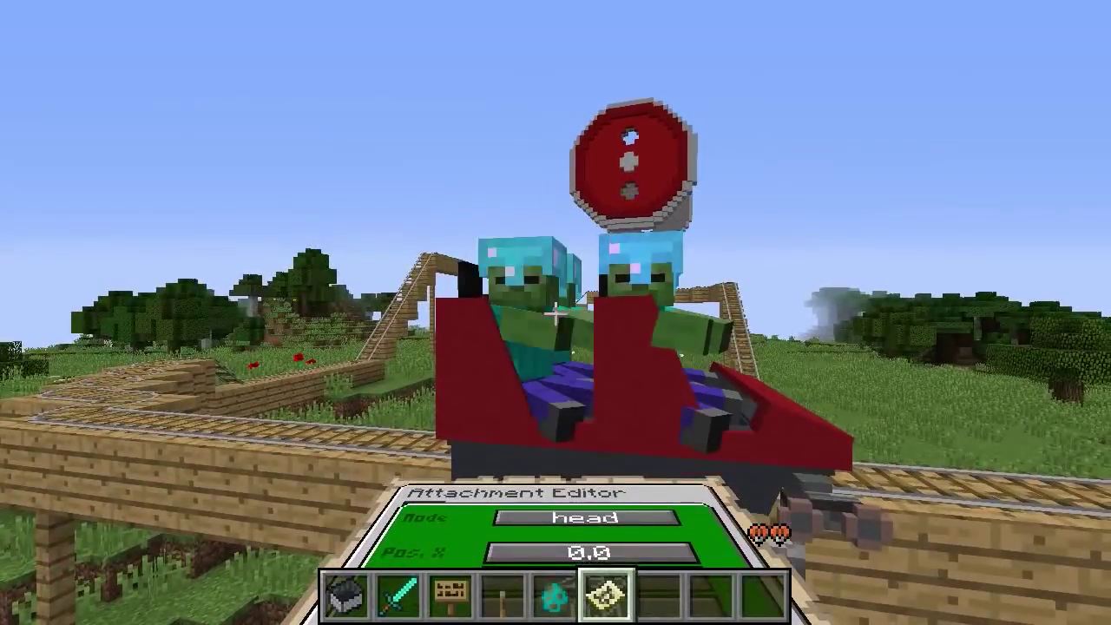
- Set the wheel item's yaw to 90
key("s")
key("s")
key("s")
key("d")
key("d")
key("d")
key("d")
key("d")
key("d")
key("d")
key("d")
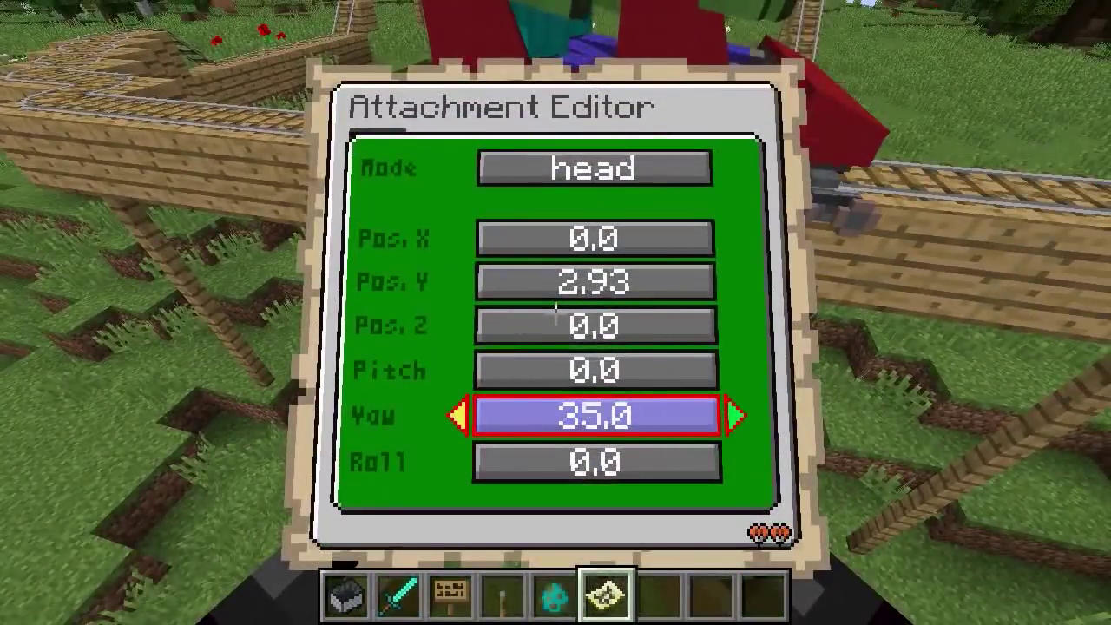
key("d")
key("d")
key("d")
key("d")
key("d")
key("d")
key("d")
key("d")
key("a")
key("a")
key("a")
key("a")
key("a")
key("a")
key("a")
key("a")
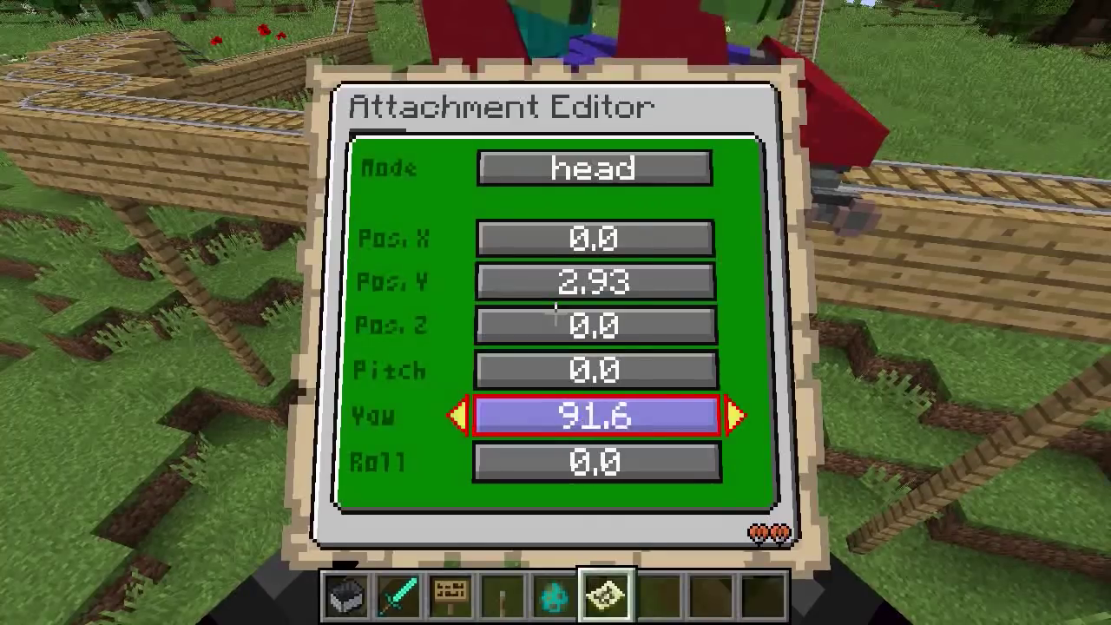
key("a")
key("a")
- Fly around and follow the car as it laps the track and returns
key("2")
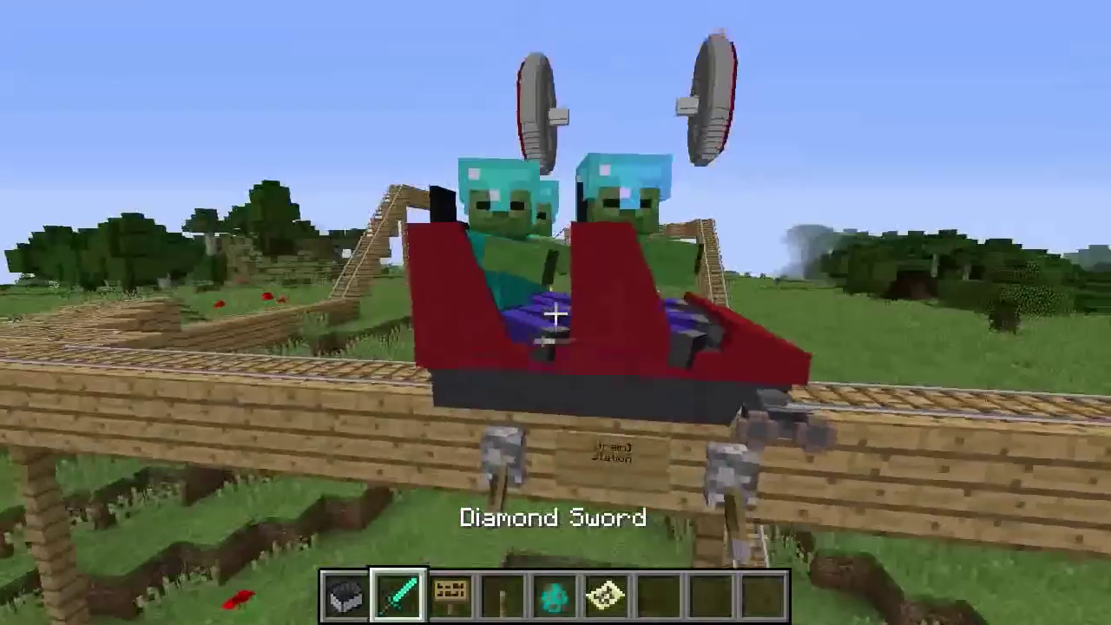
key("a")
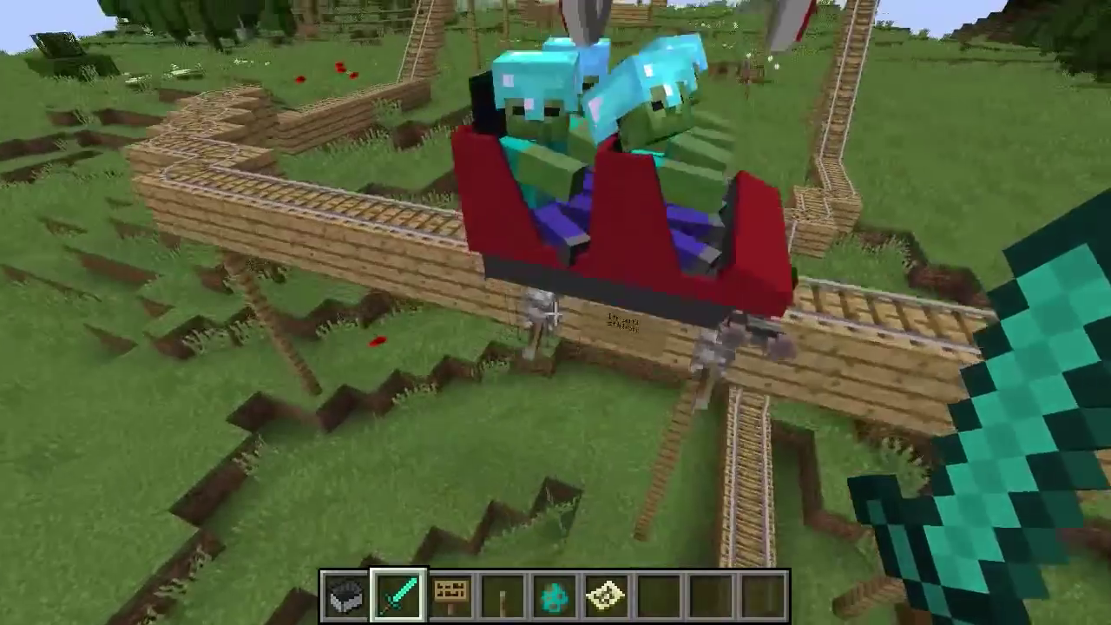
key("s")
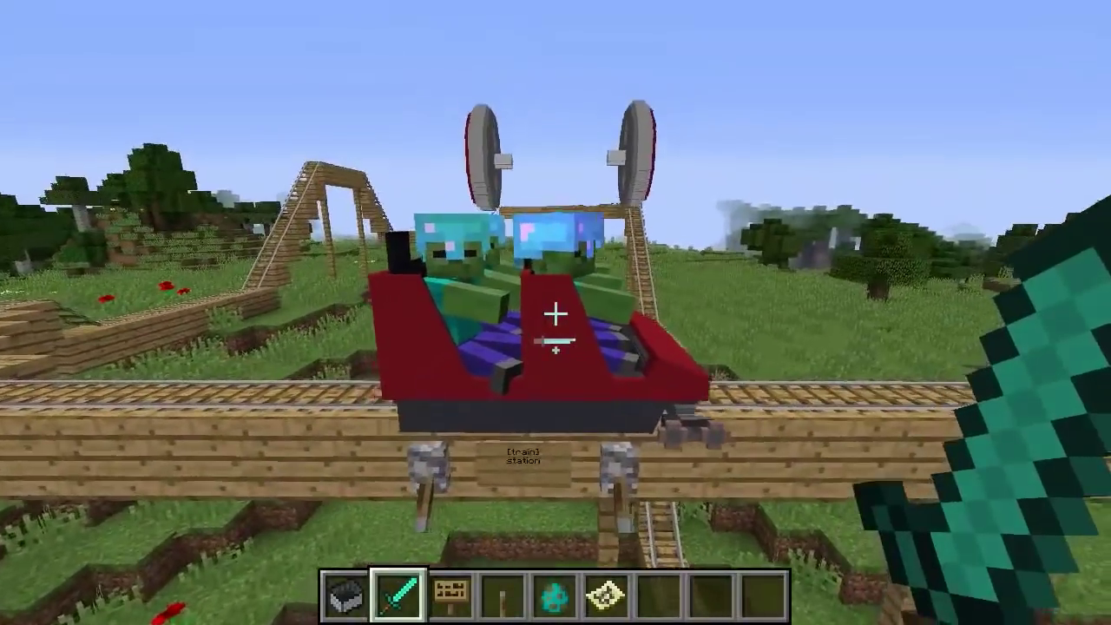
key("space")
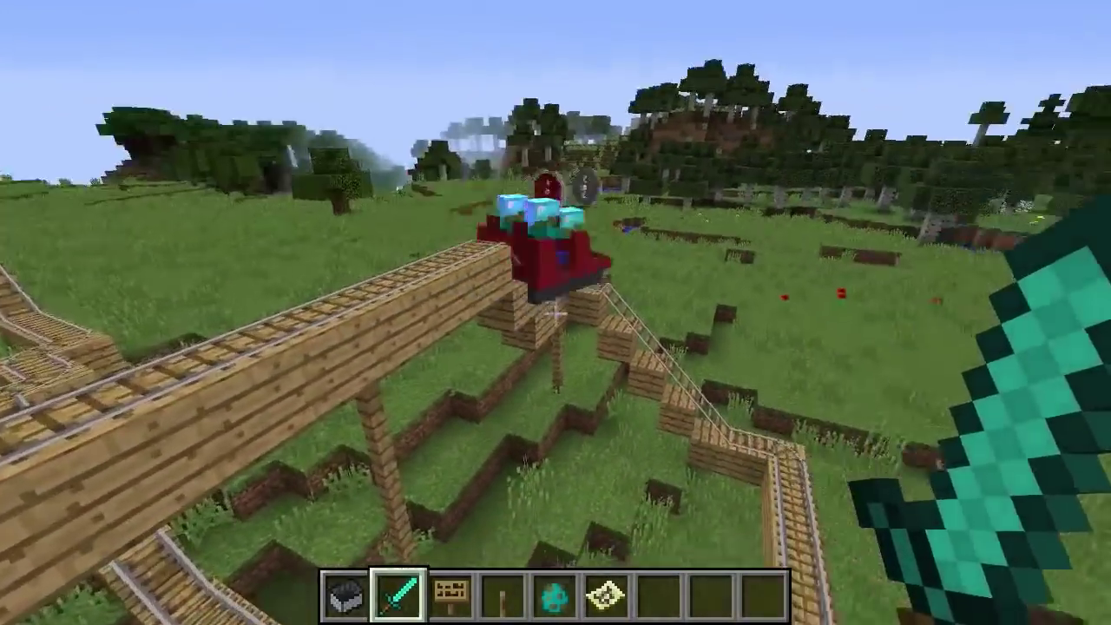
key("w")
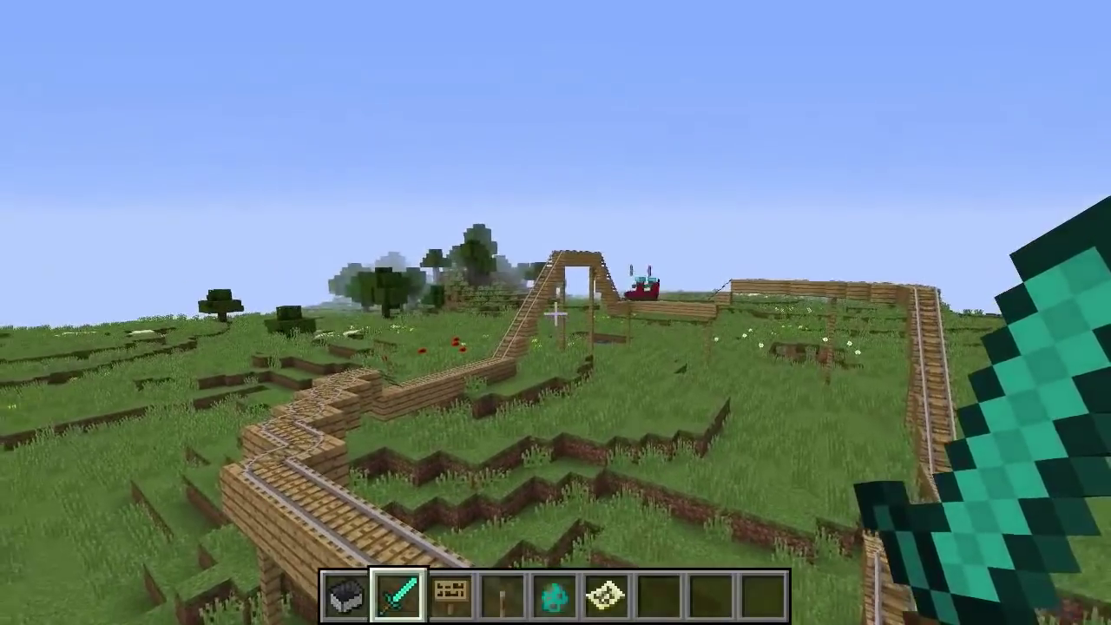
key("w")
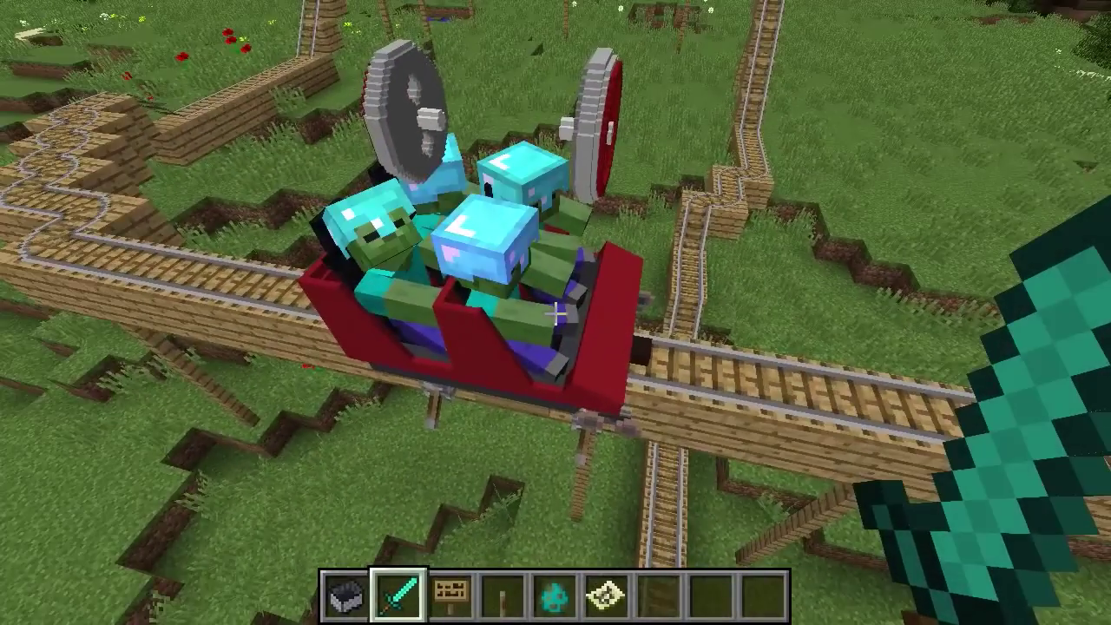
- Delete the wheel item attachment from the car at the station
key("6")
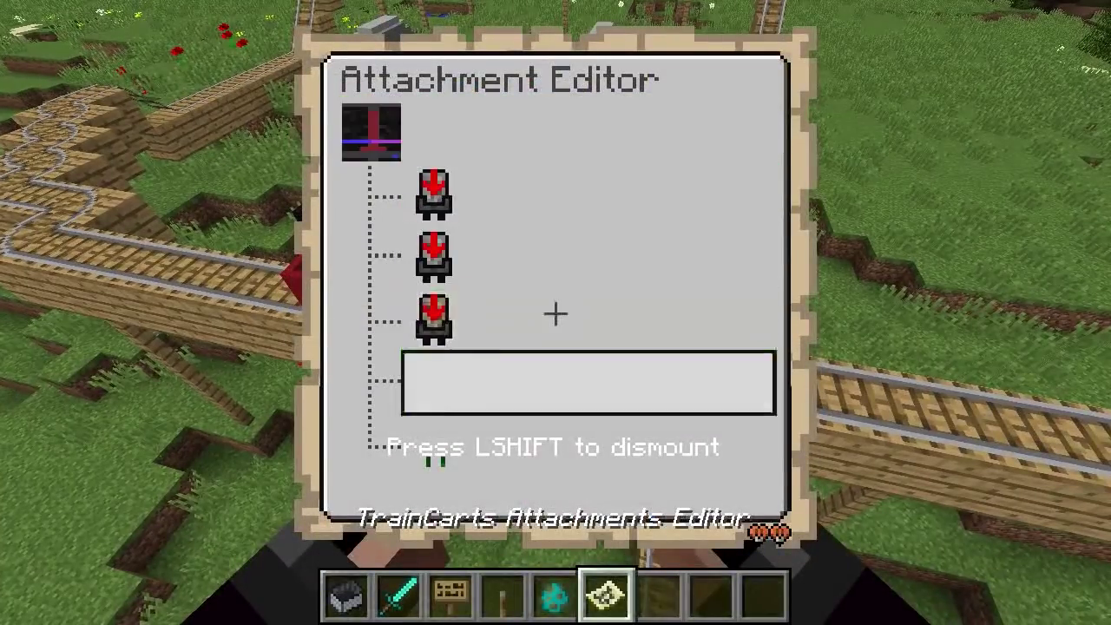
key("space")
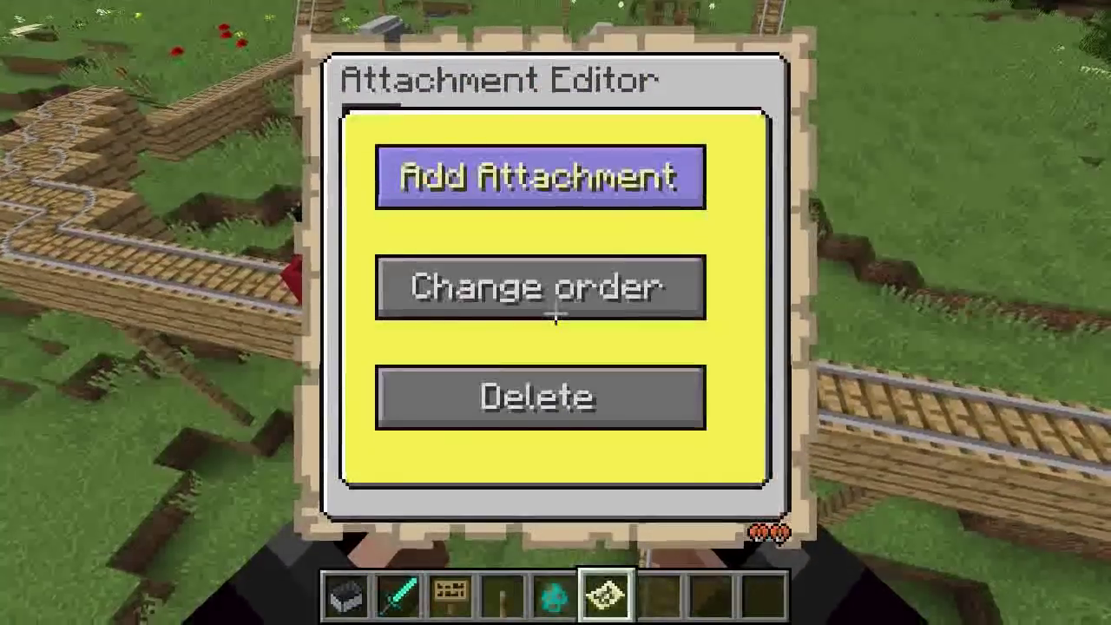
key("s")
key("s")
key("space")
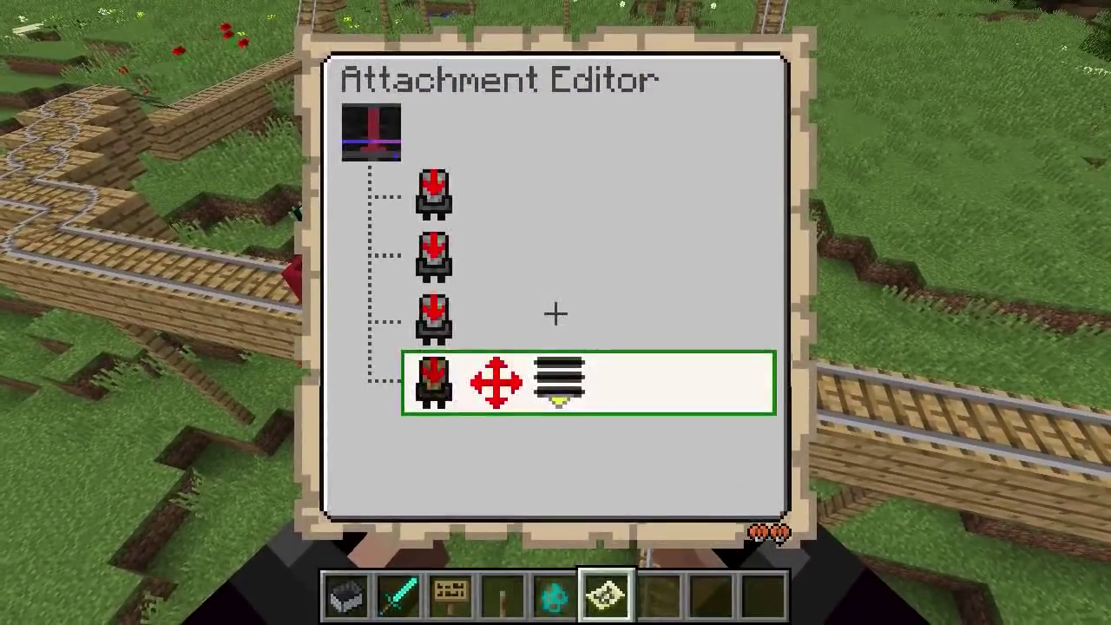
key("Escape")
key("2")
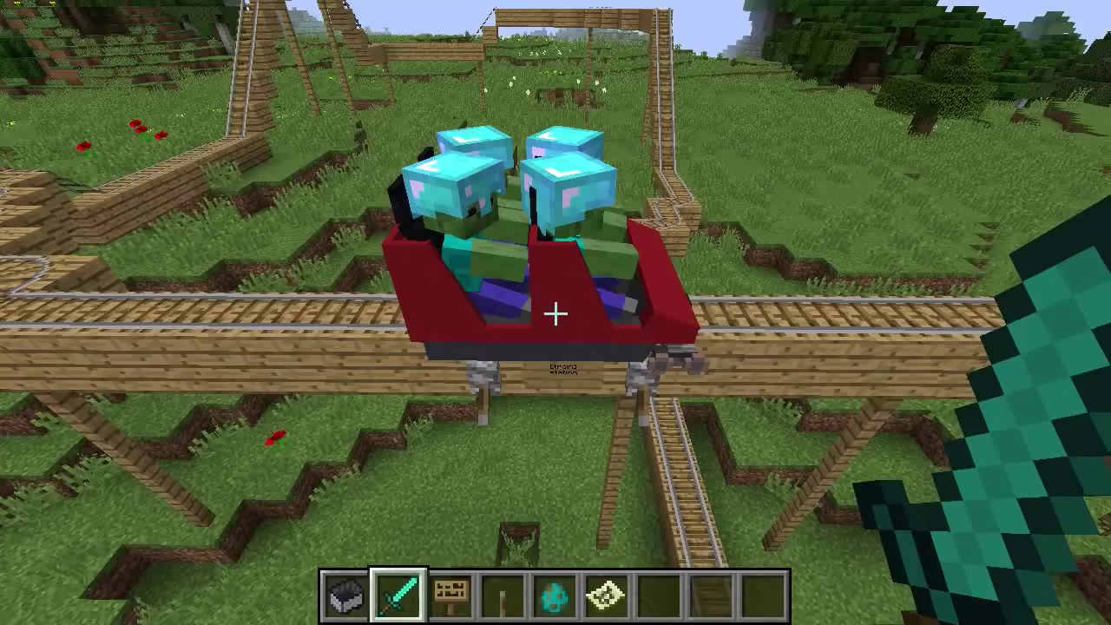
key("w")
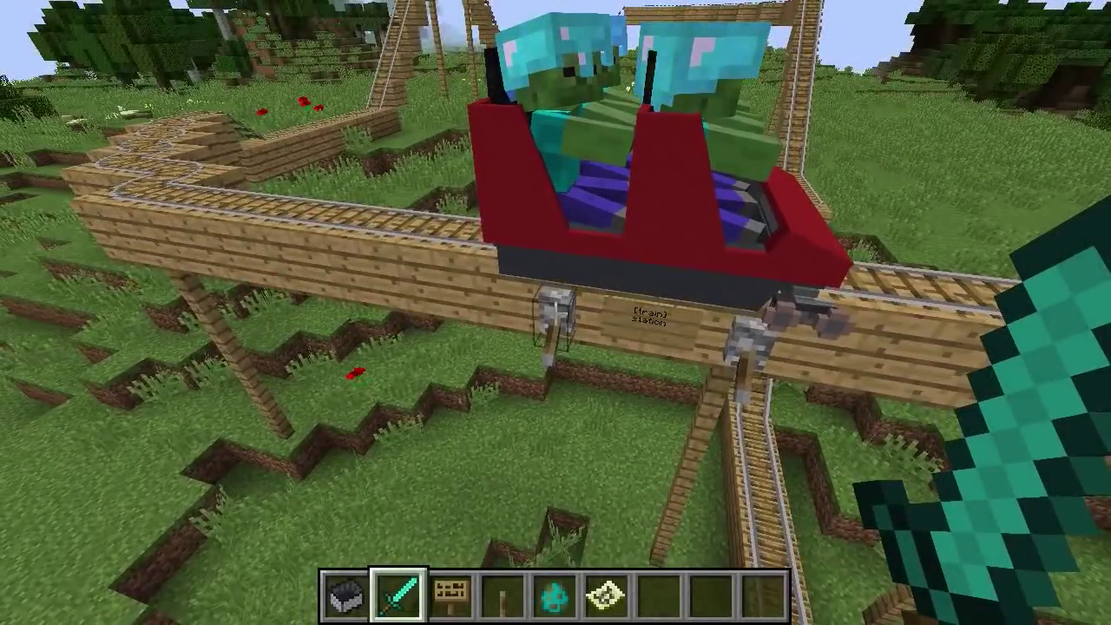
right_click(555, 312)
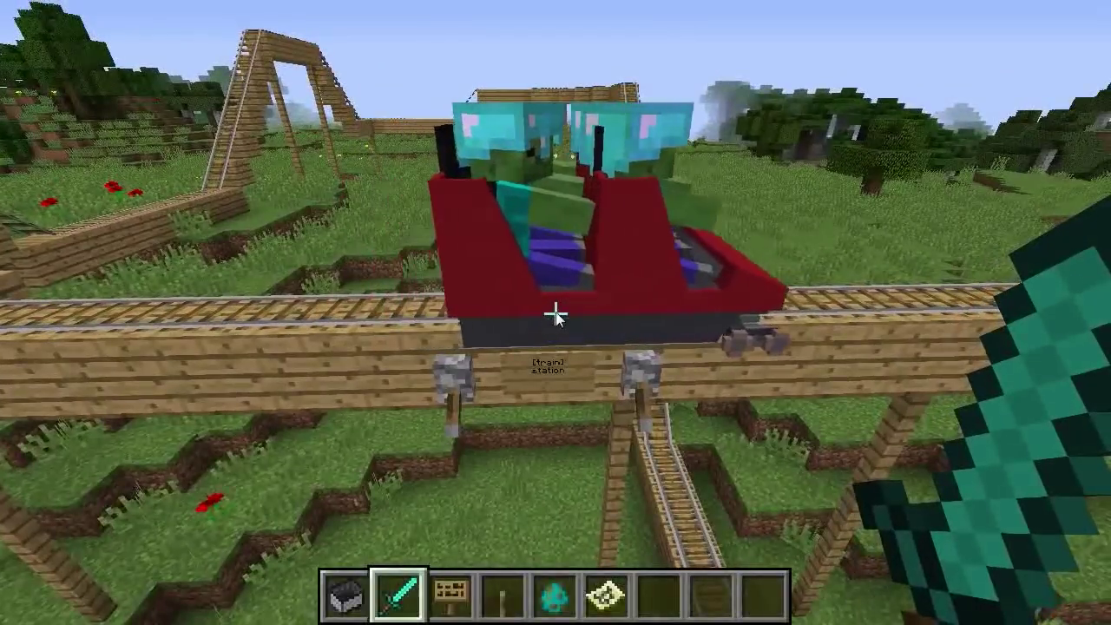
- Save the train as 'test' and place a '[train] spawn test' sign by the track
type("/train save test")
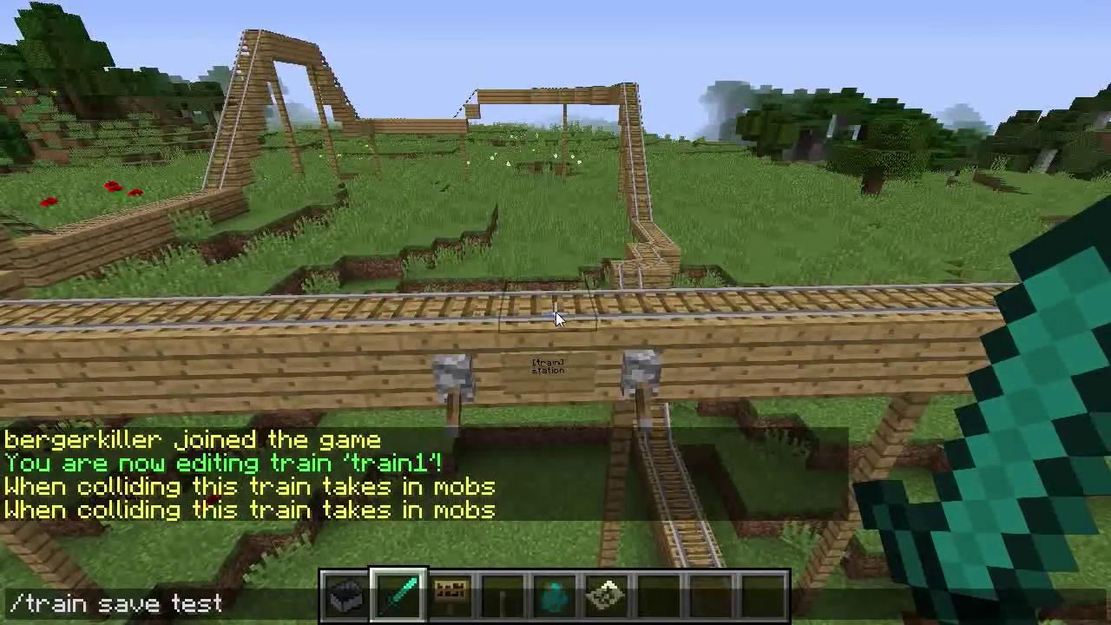
key("Return")
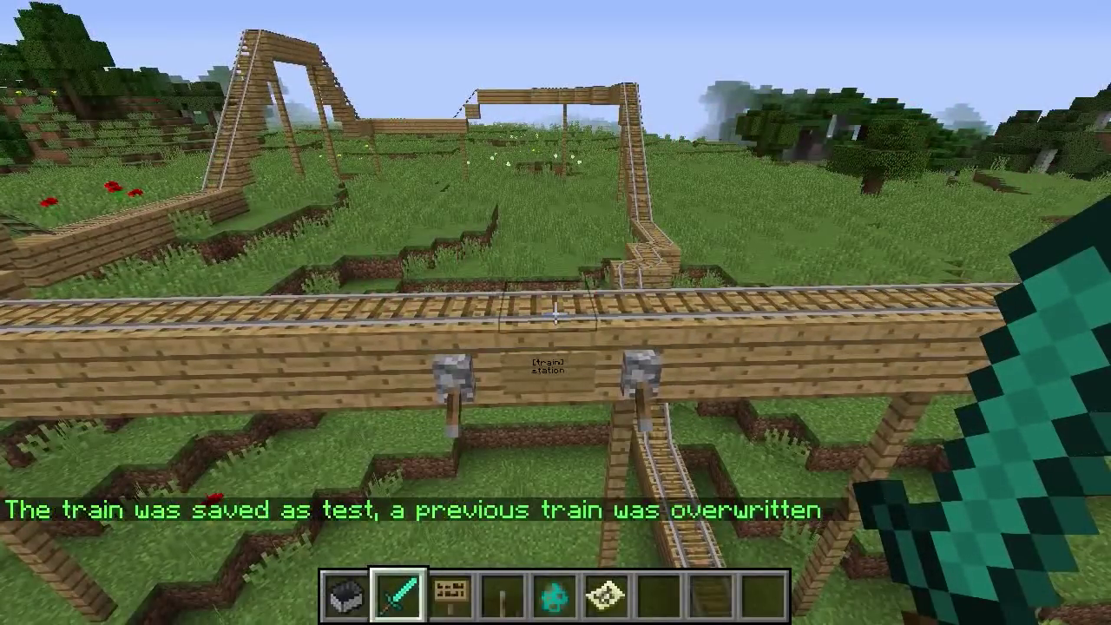
key("w")
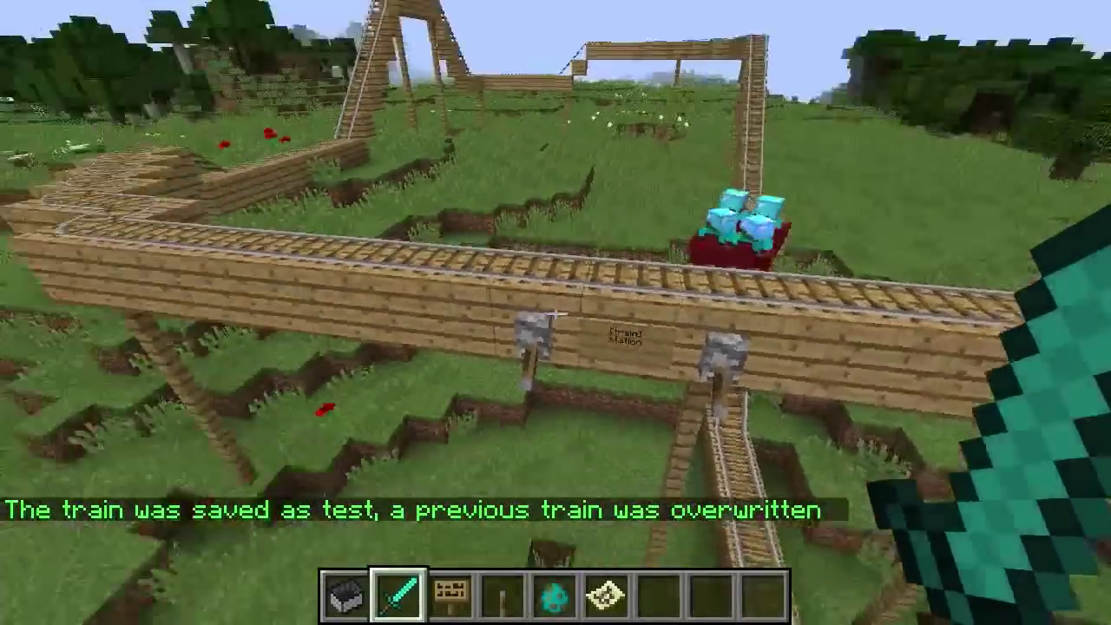
key("3")
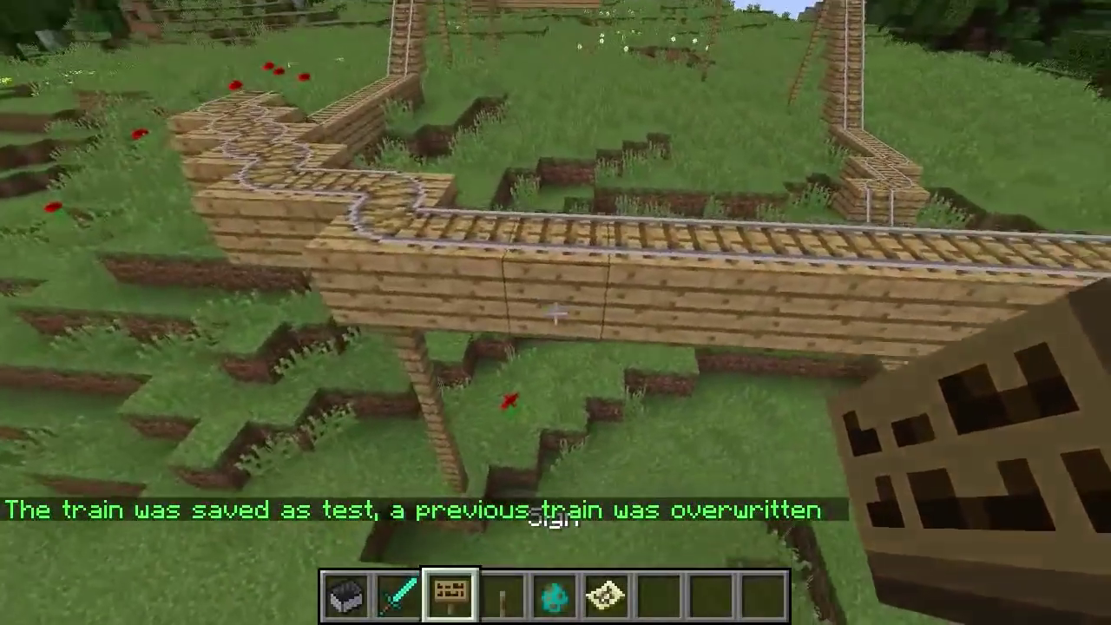
right_click(555, 313)
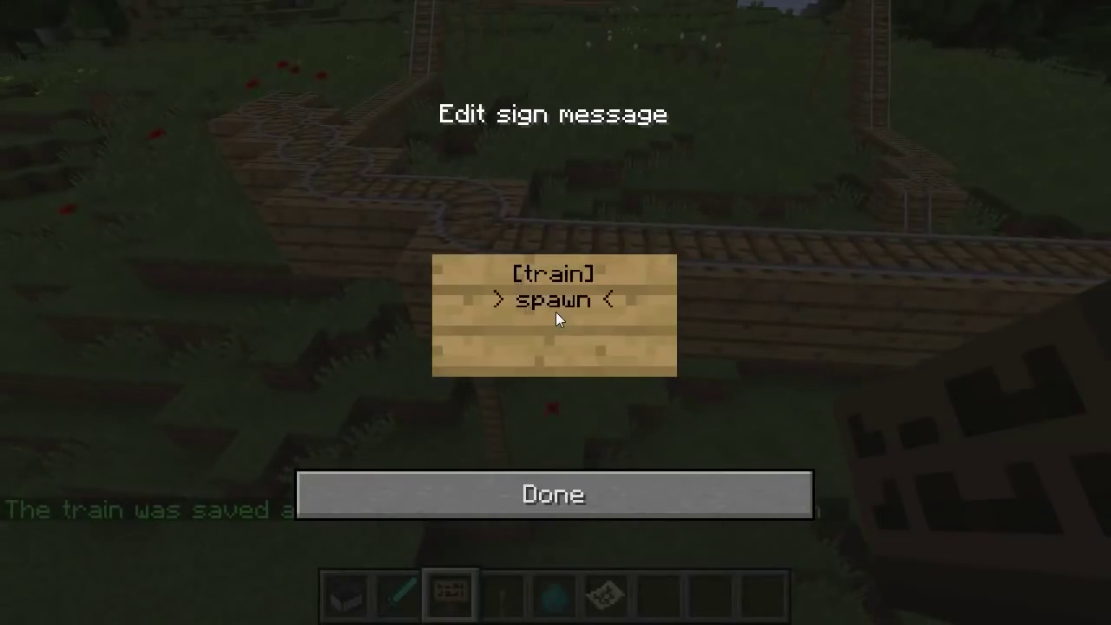
type("test")
left_click(586, 496)
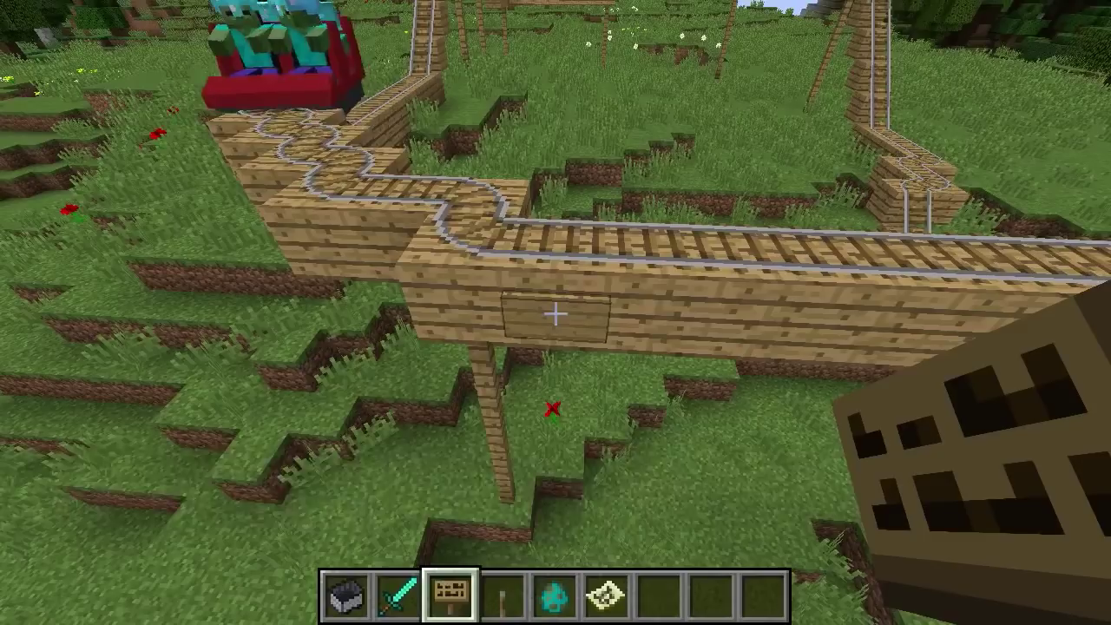
- Power the test spawner sign with a lever, then place a second '2test' spawner sign
key("4")
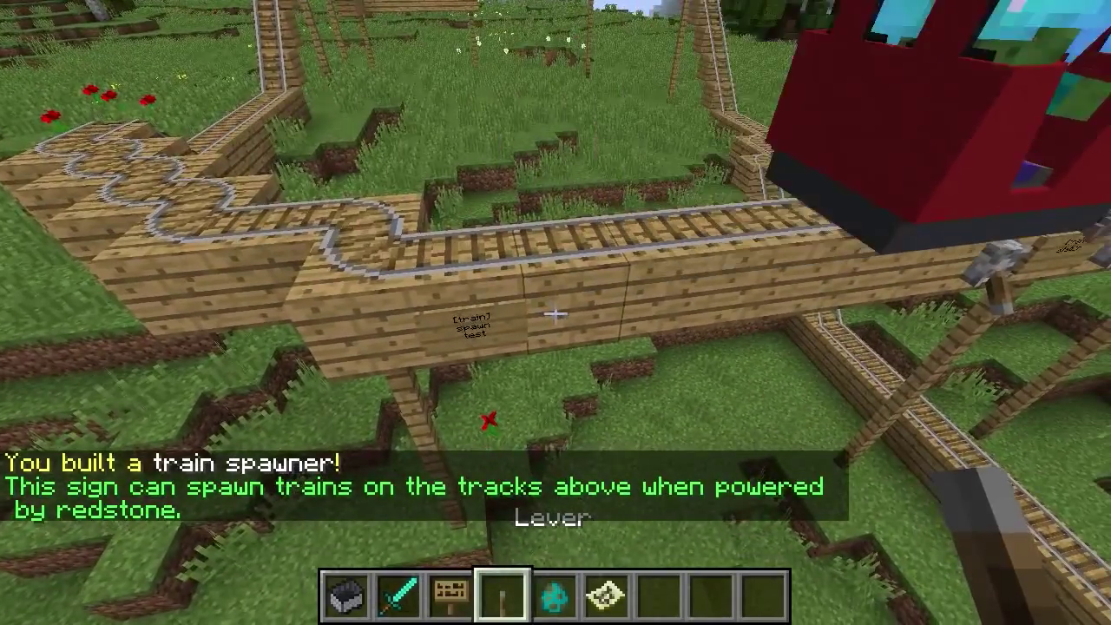
right_click(556, 312)
right_click(556, 313)
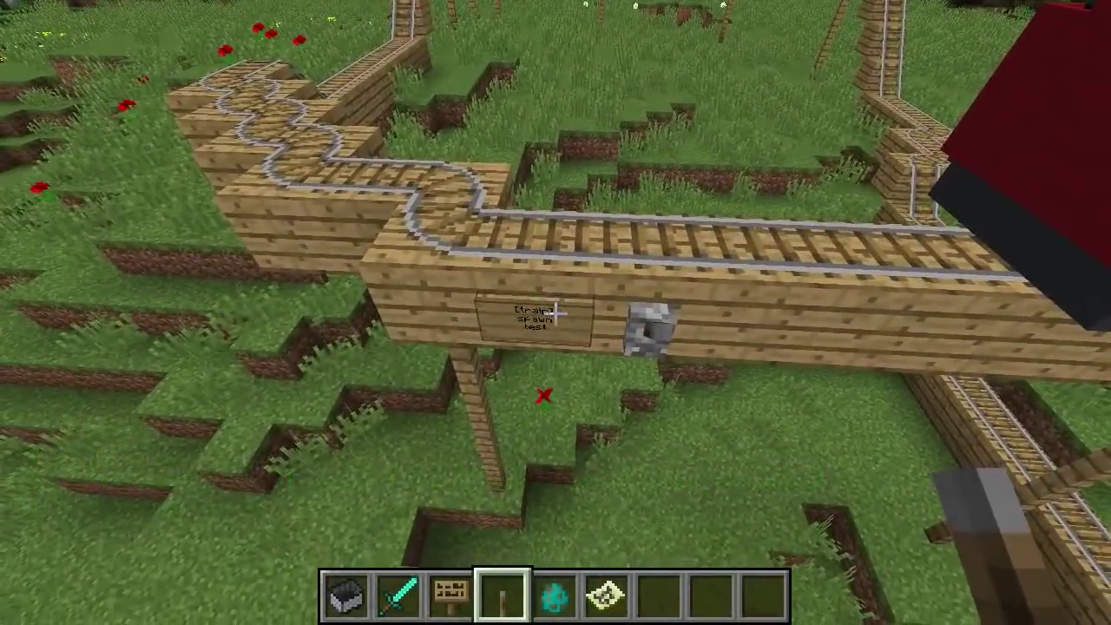
right_click(554, 314)
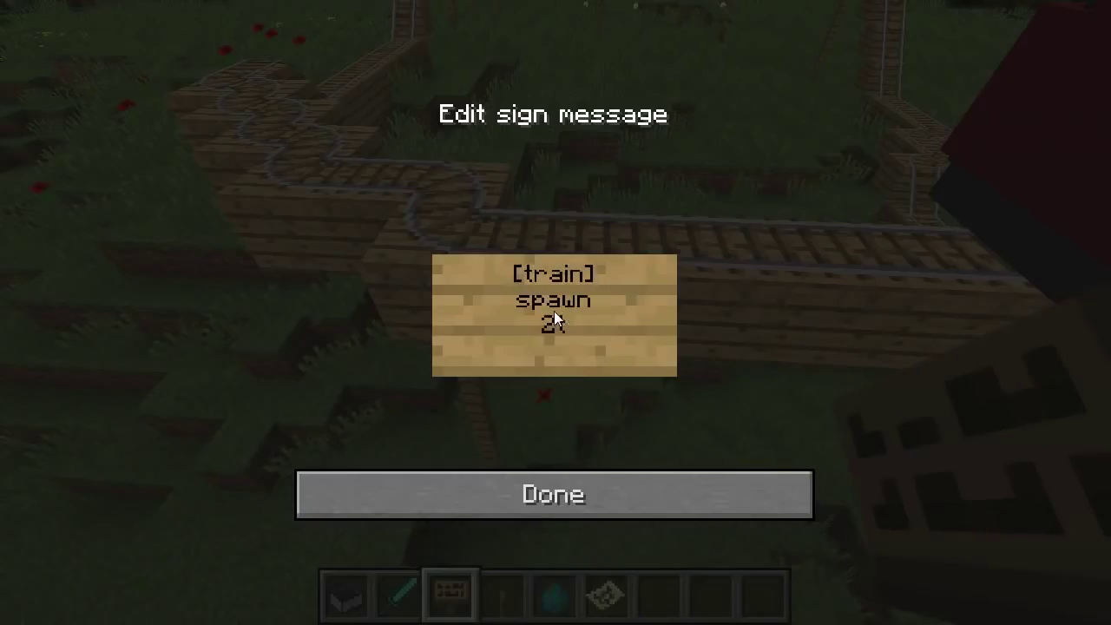
type("2test")
key("Escape")
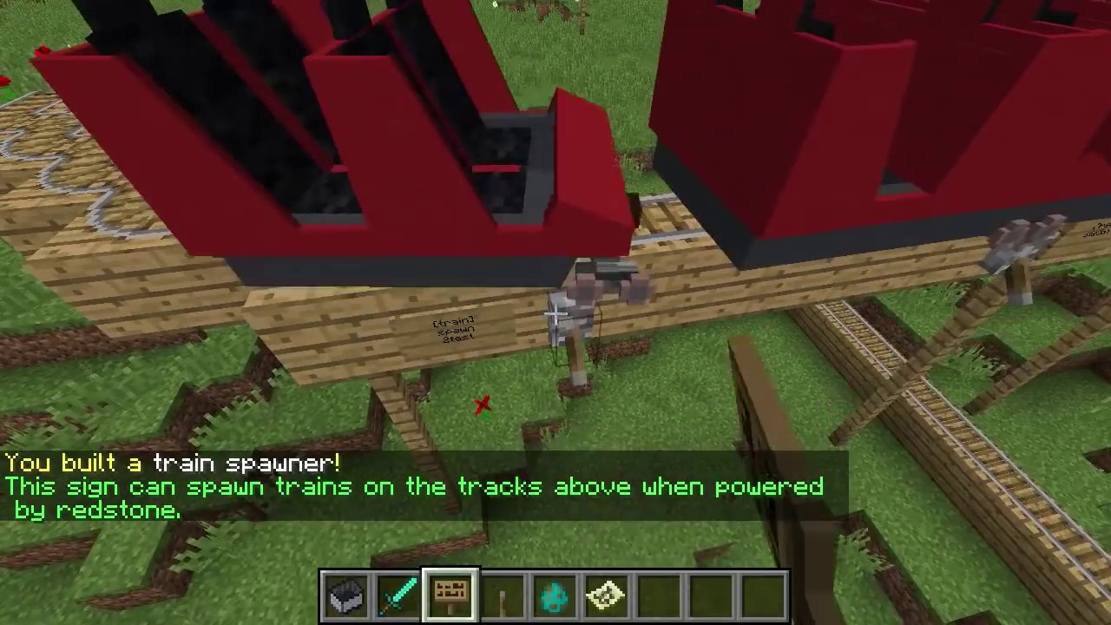
- Watch the spawned multi-car red train move along the track
key("2")
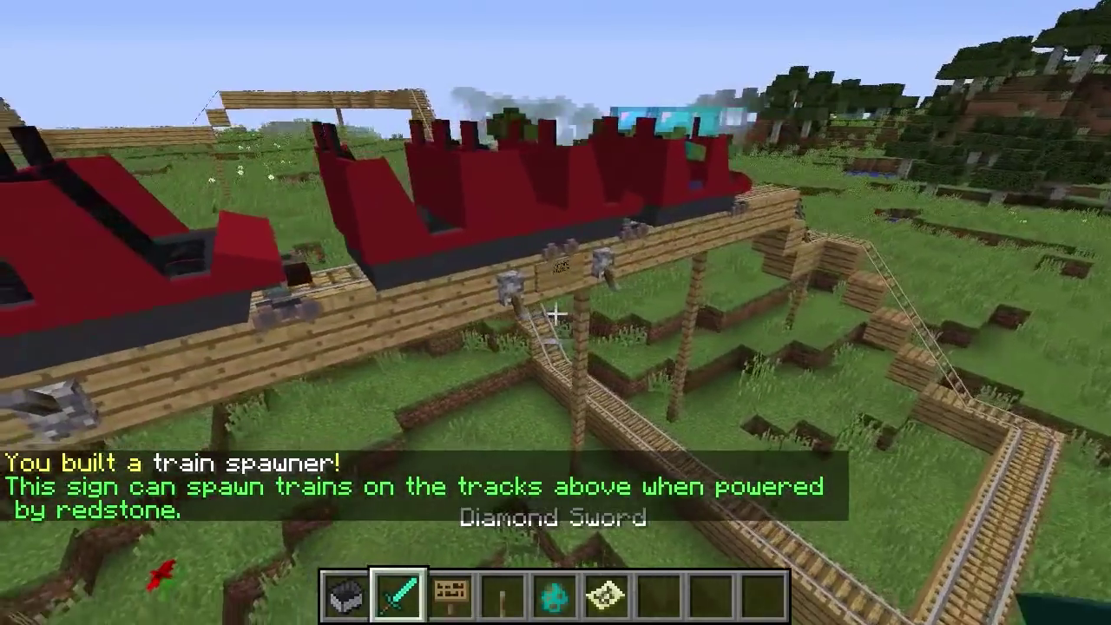
key("d")
key("w")
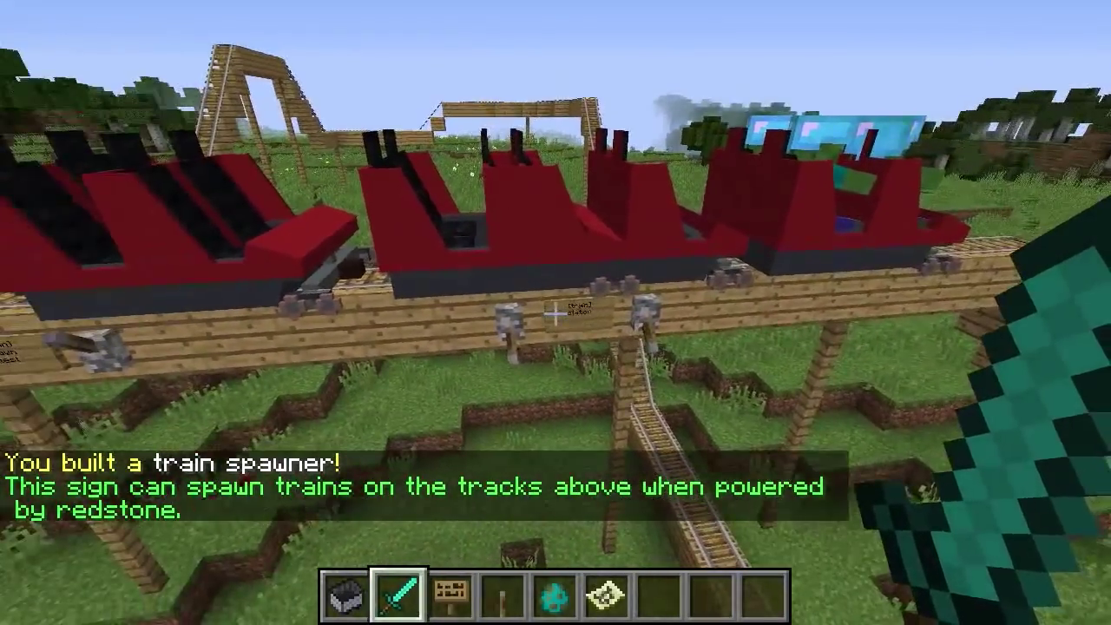
key("w")
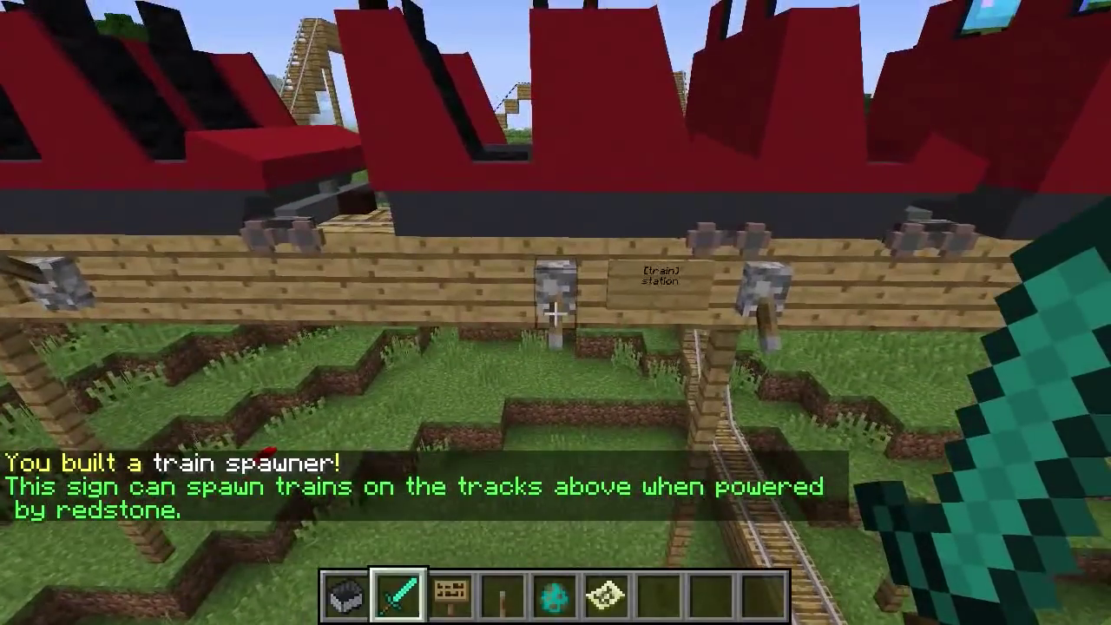
key("s")
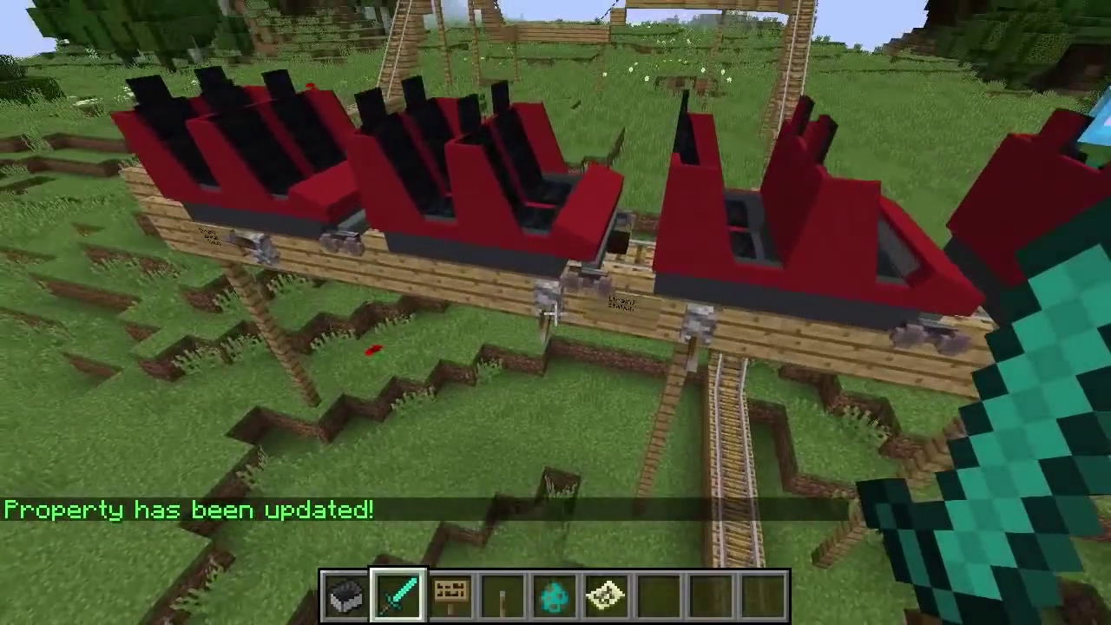
- Change the train's banking to 10 with the /train banking command
key("s")
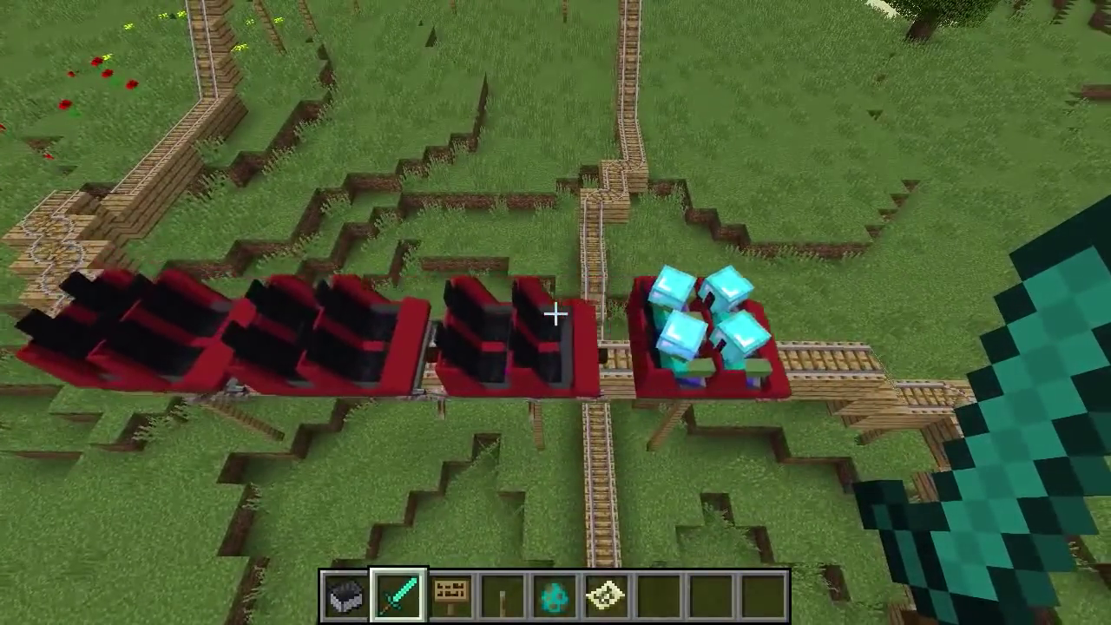
key("t")
key("Up")
key("BackSpace")
type("10")
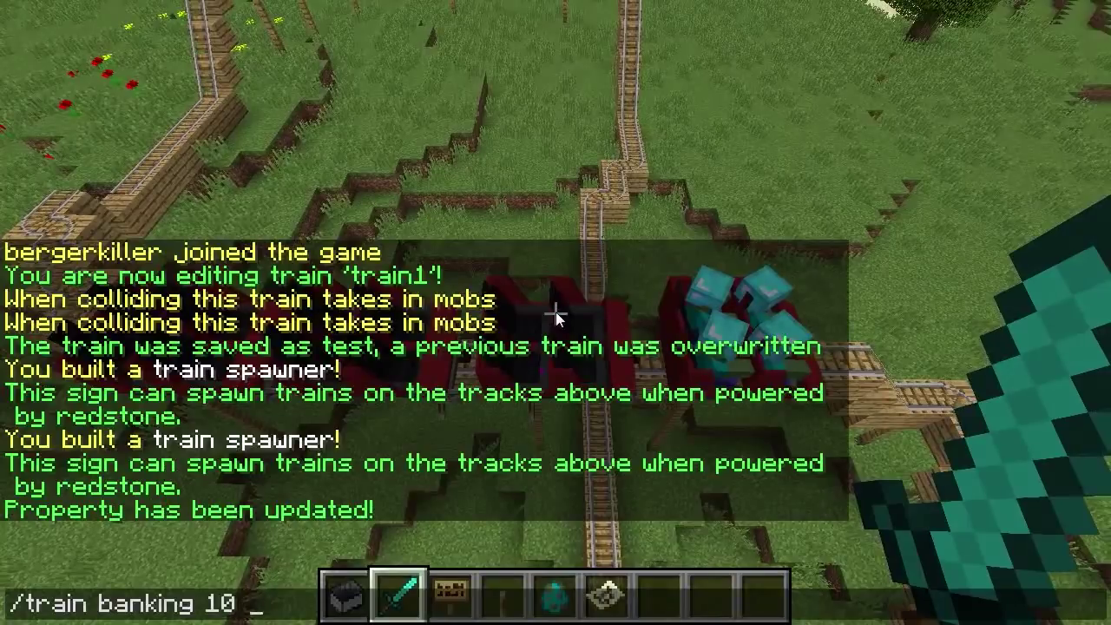
key("Return")
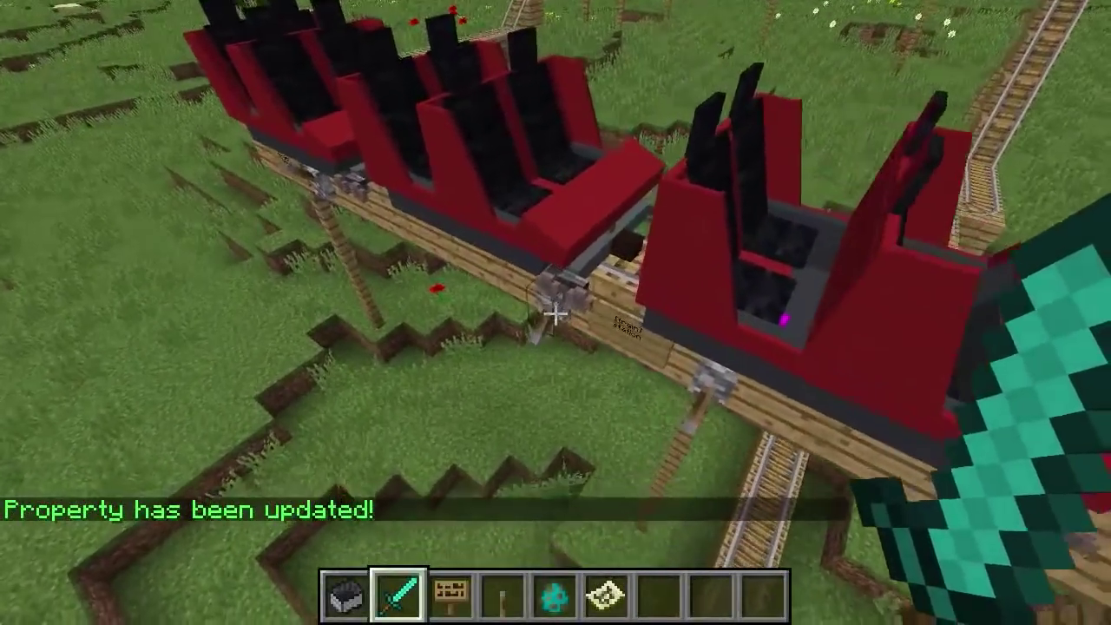
left_click(555, 313)
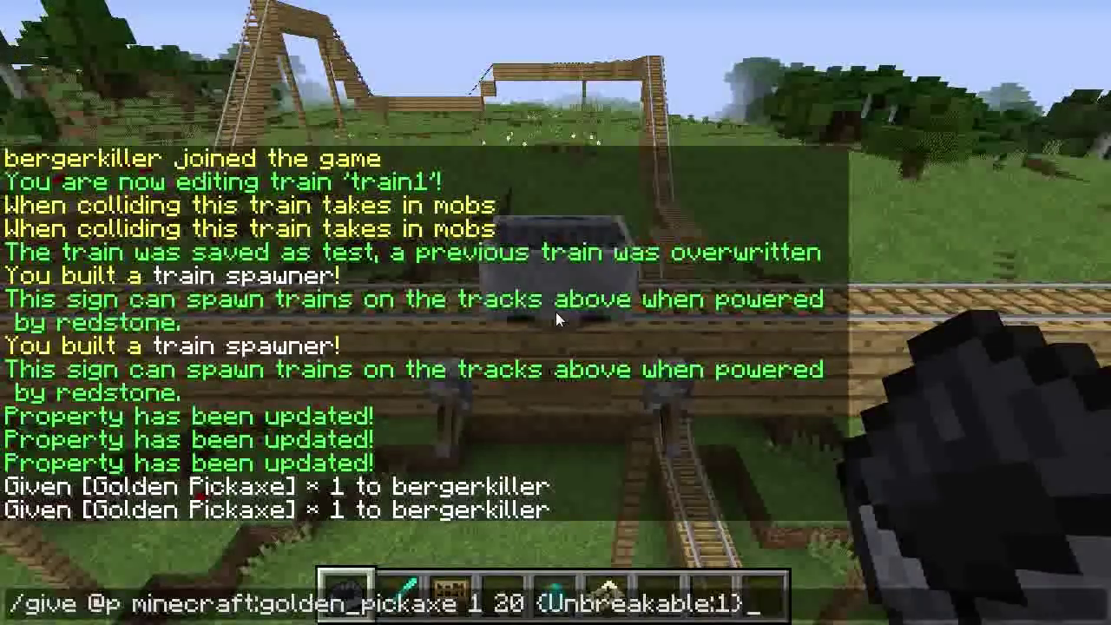
- Run the /give command to receive the damage-20 golden pickaxe model item
key("Return")
key("t")
key("Up")
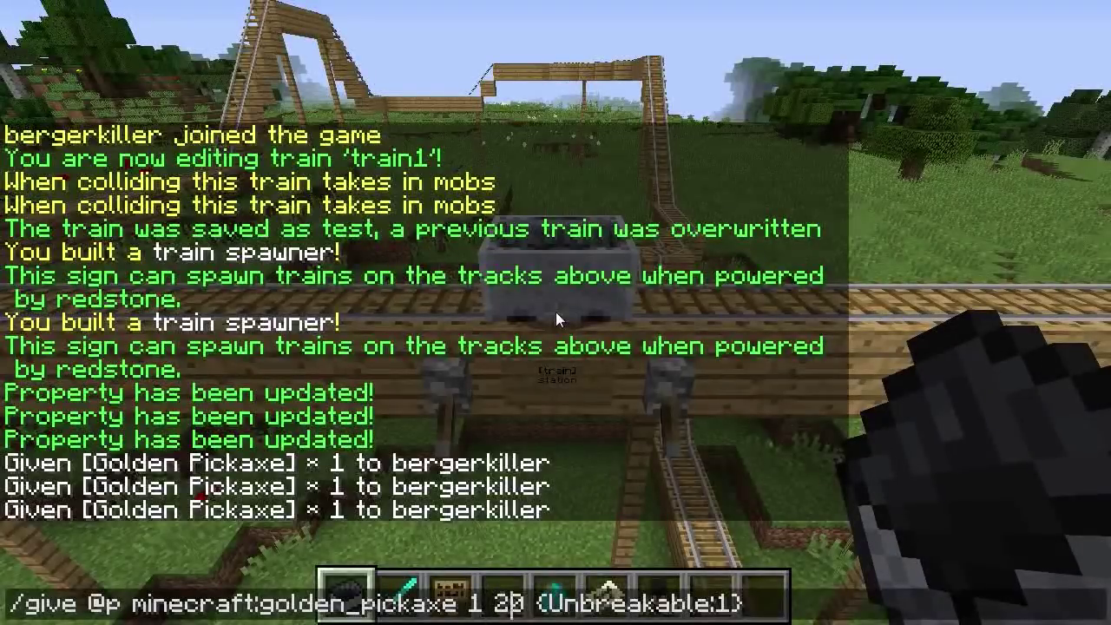
key("Return")
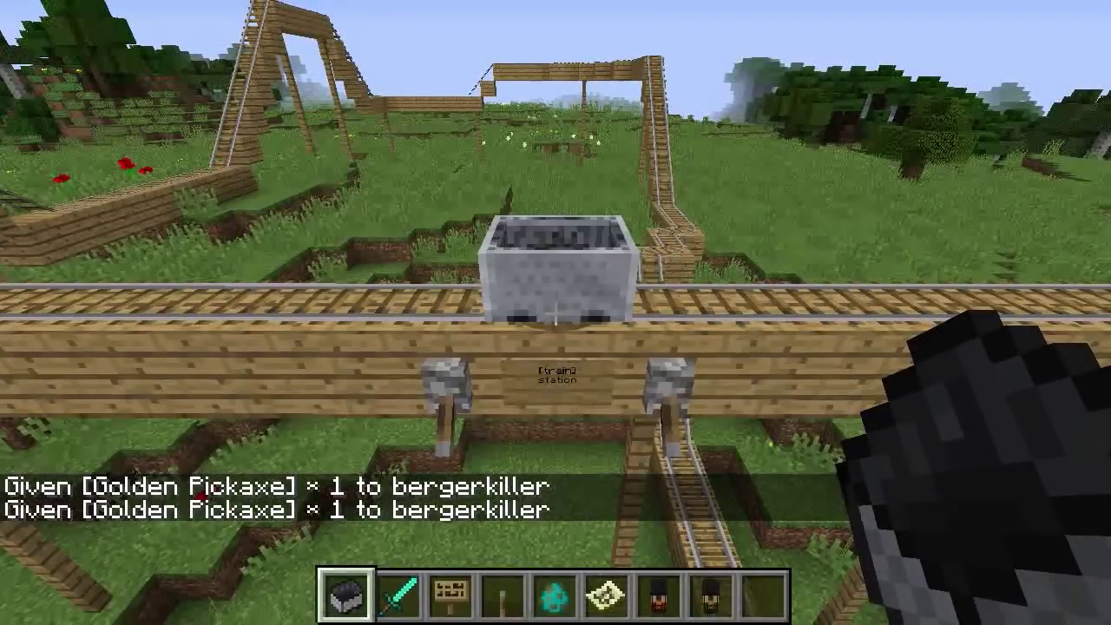
- Switch the minecart's attachment type from entity to item and apply the durability-20 carriage model
scroll(555, 312, "down", 7)
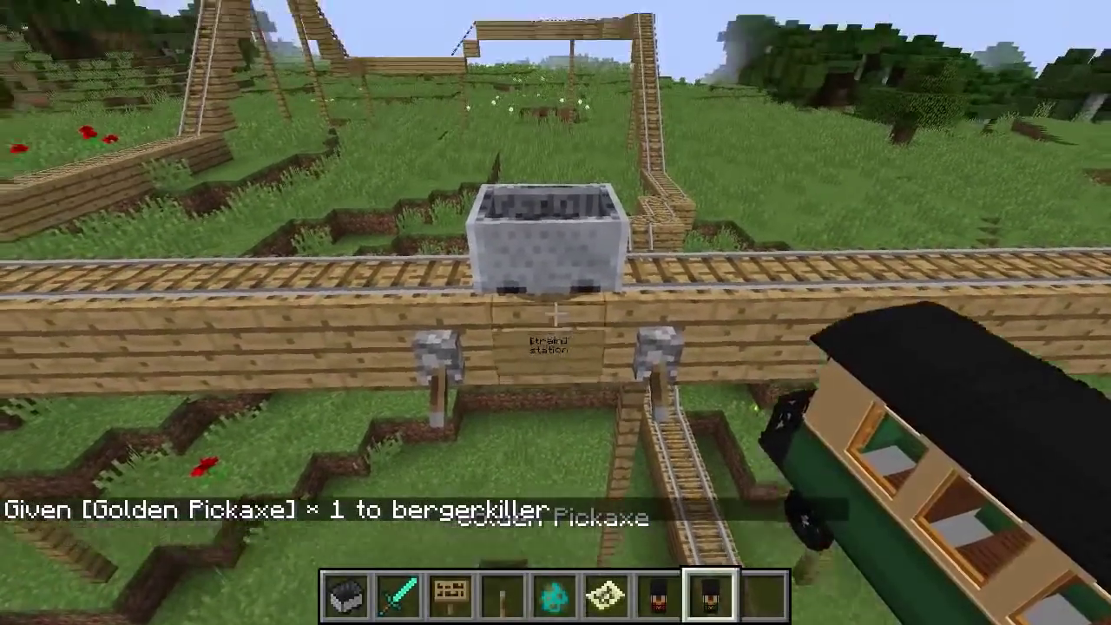
scroll(556, 312, "up", 2)
key("space")
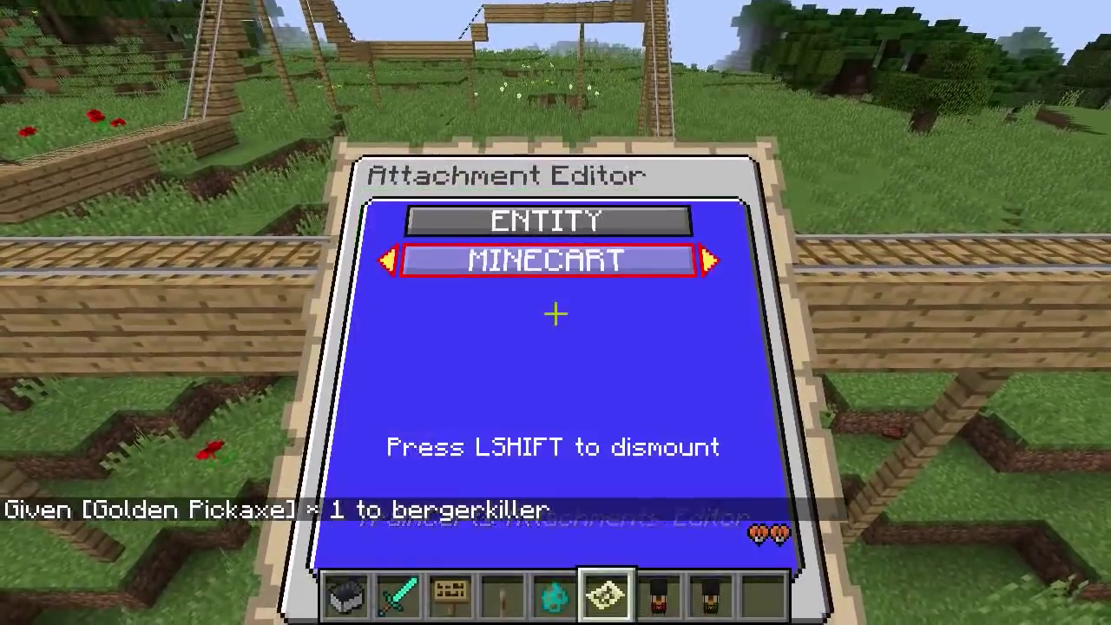
key("w")
key("d")
key("s")
key("space")
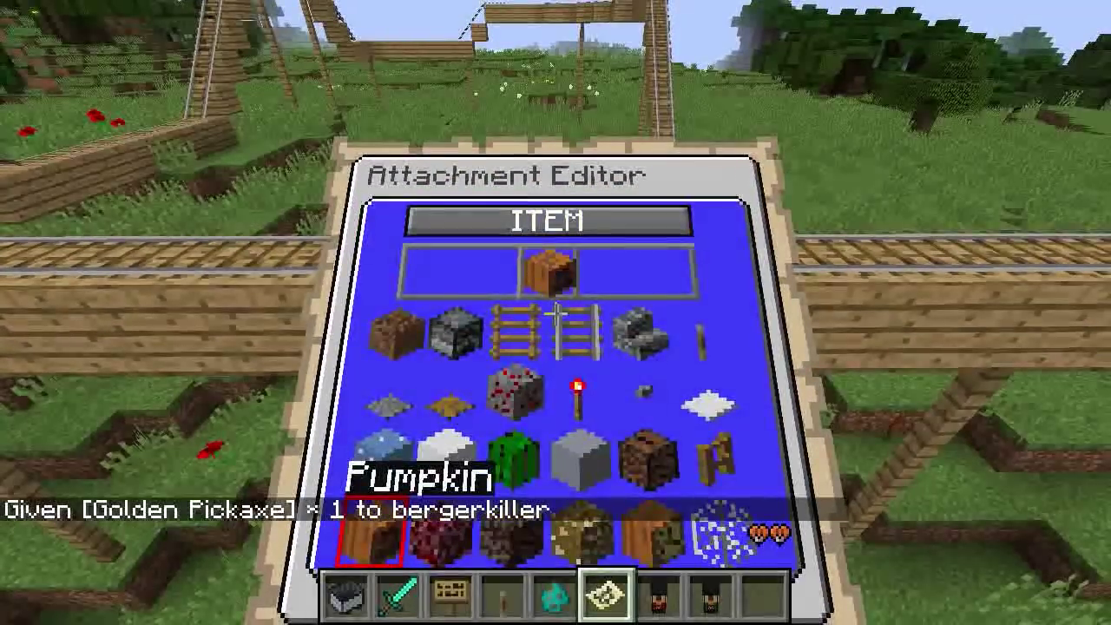
key("e")
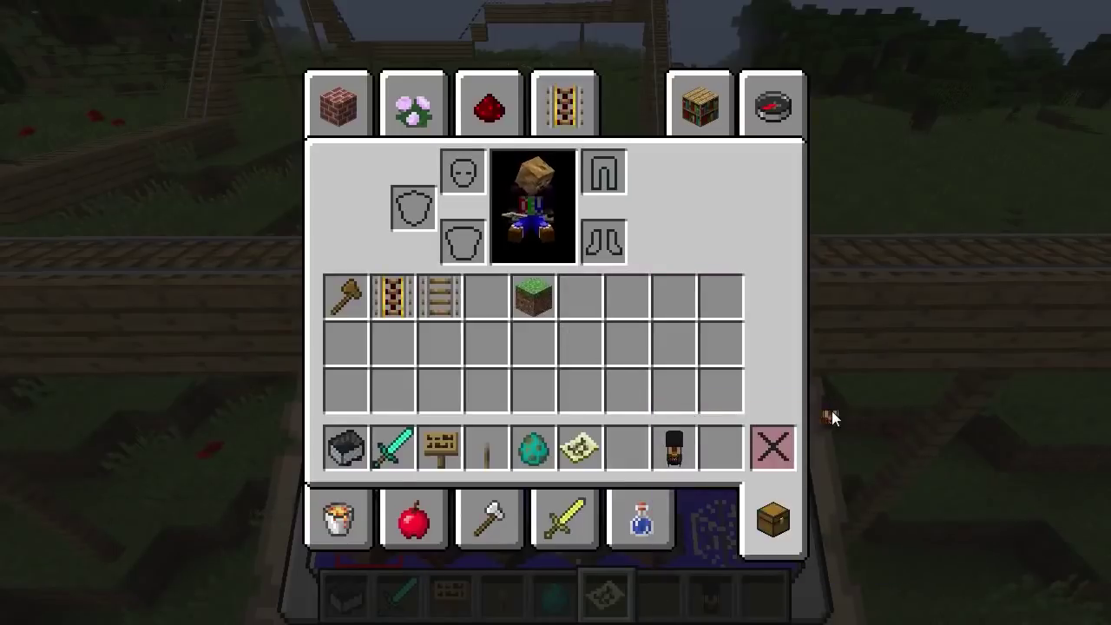
key("e")
key("space")
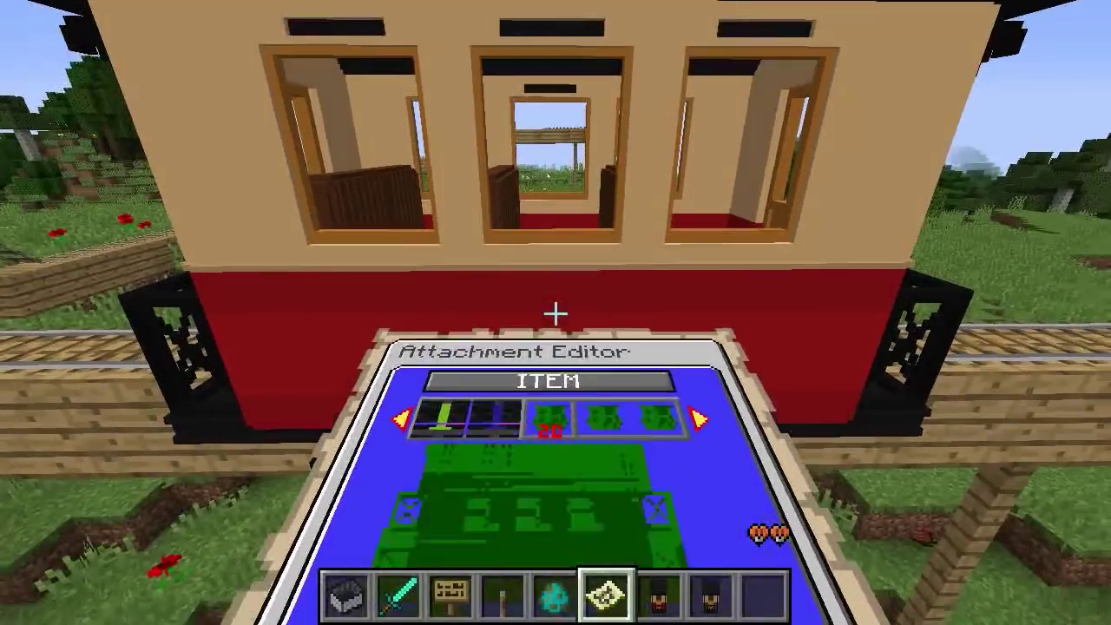
- Rearrange the carriage model items in the inventory
key("e")
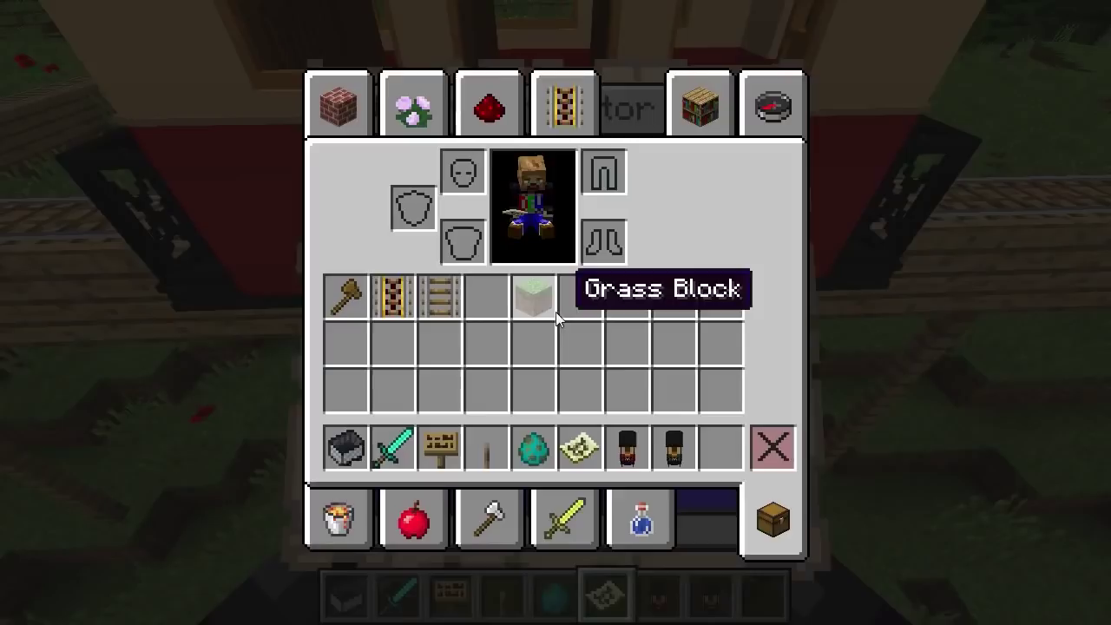
left_click(673, 447)
left_click(673, 447)
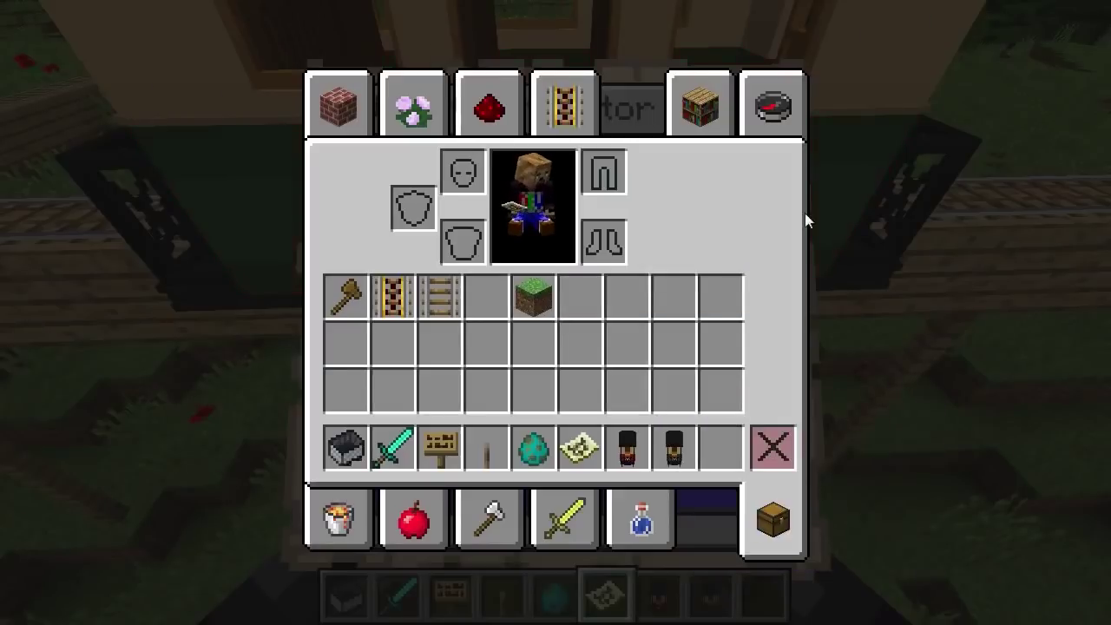
left_click(627, 447)
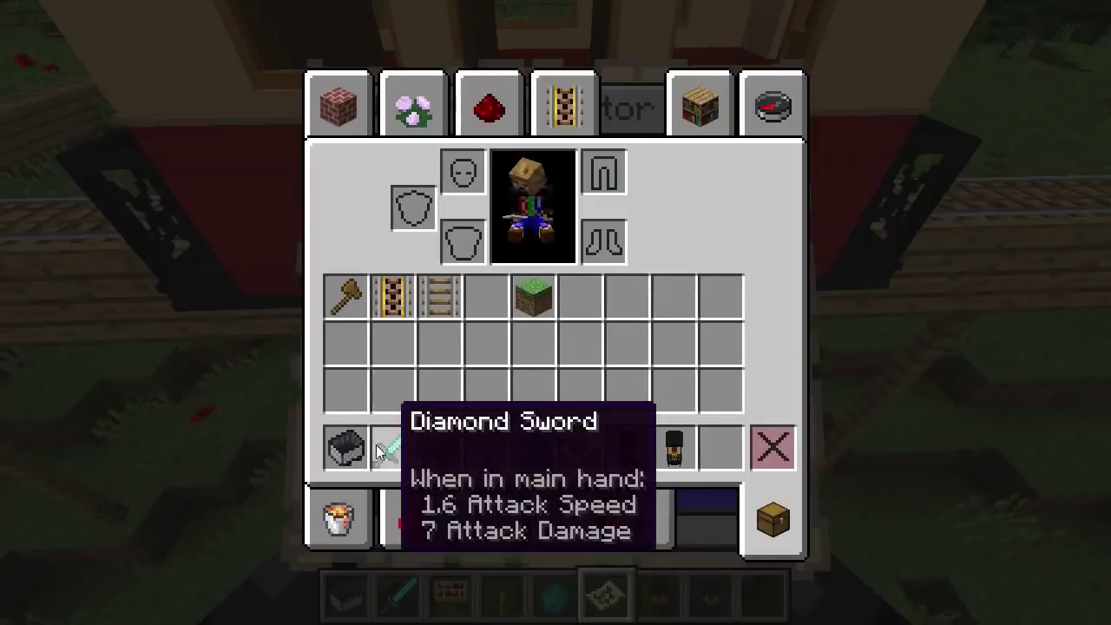